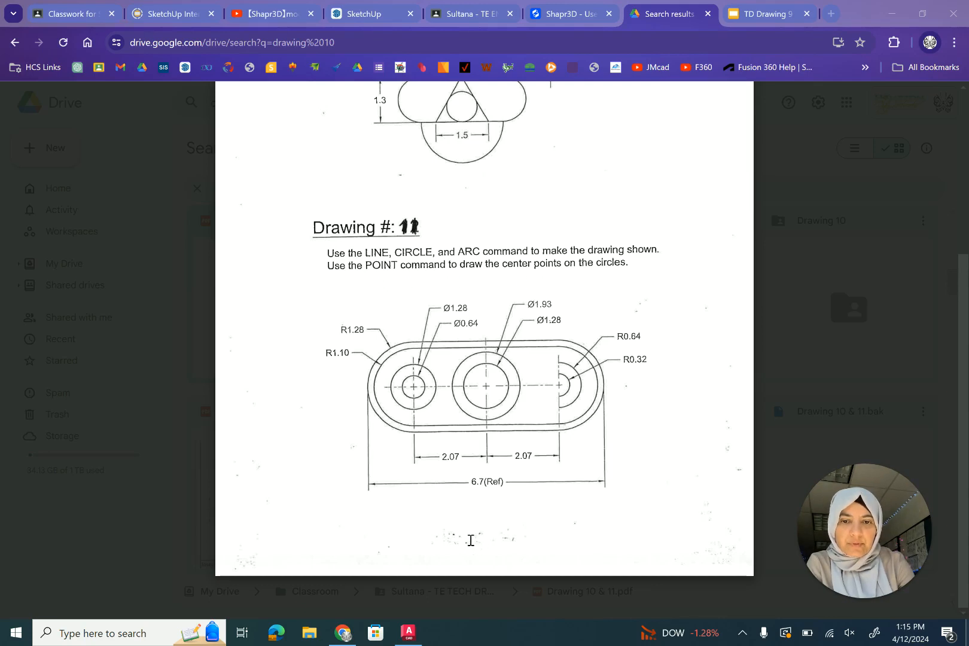
Switch to AutoCAD and draw a circle of diameter 0.64 centred at 10,10, using Center, Diameter.
left_click(409, 629)
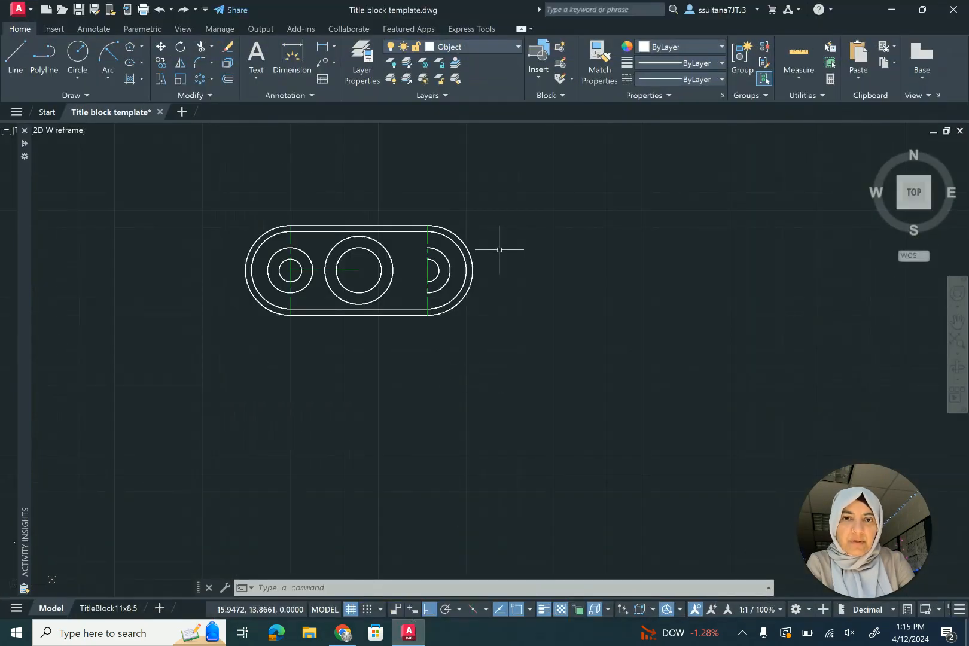
left_click(80, 64)
left_click(78, 78)
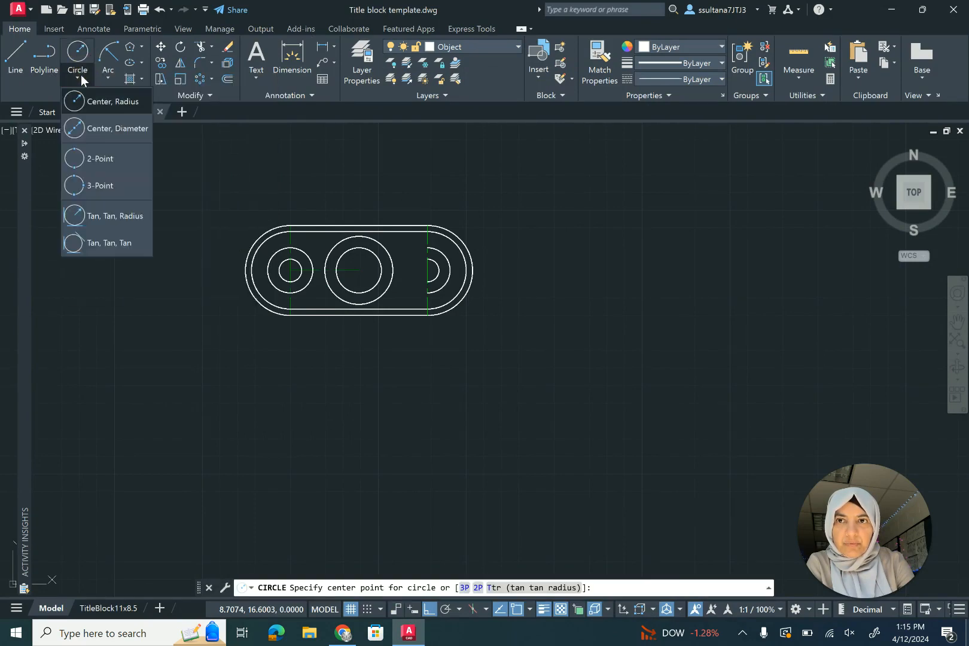
left_click(72, 127)
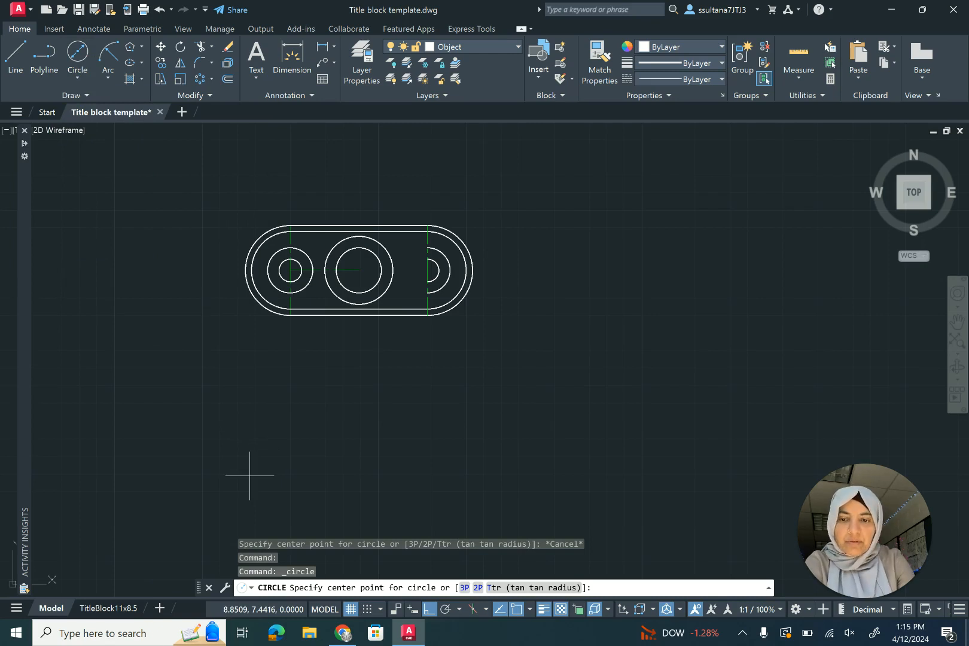
type("10,10")
key("Return")
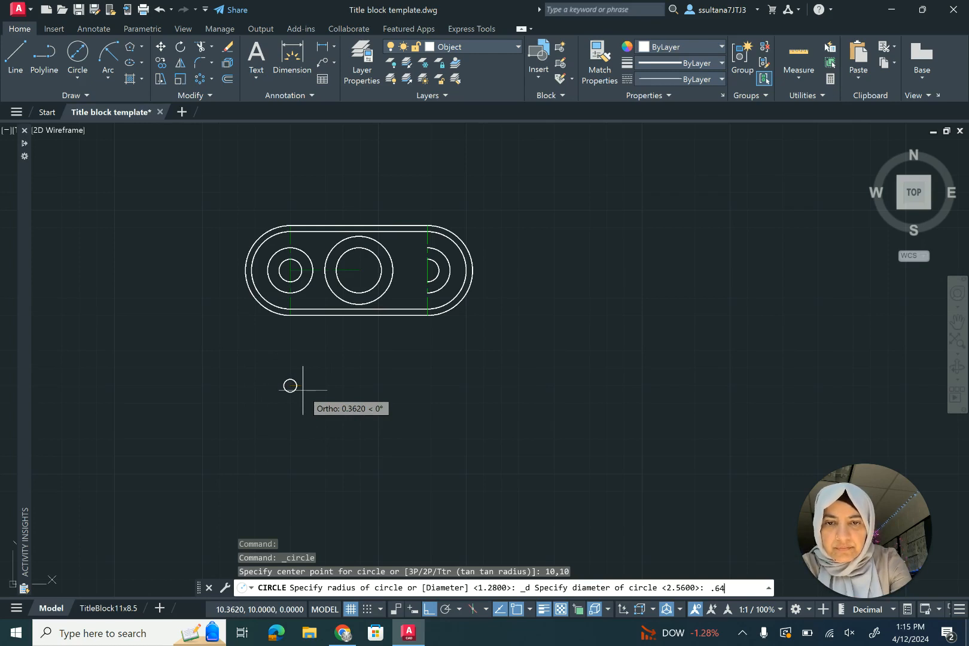
key("Return")
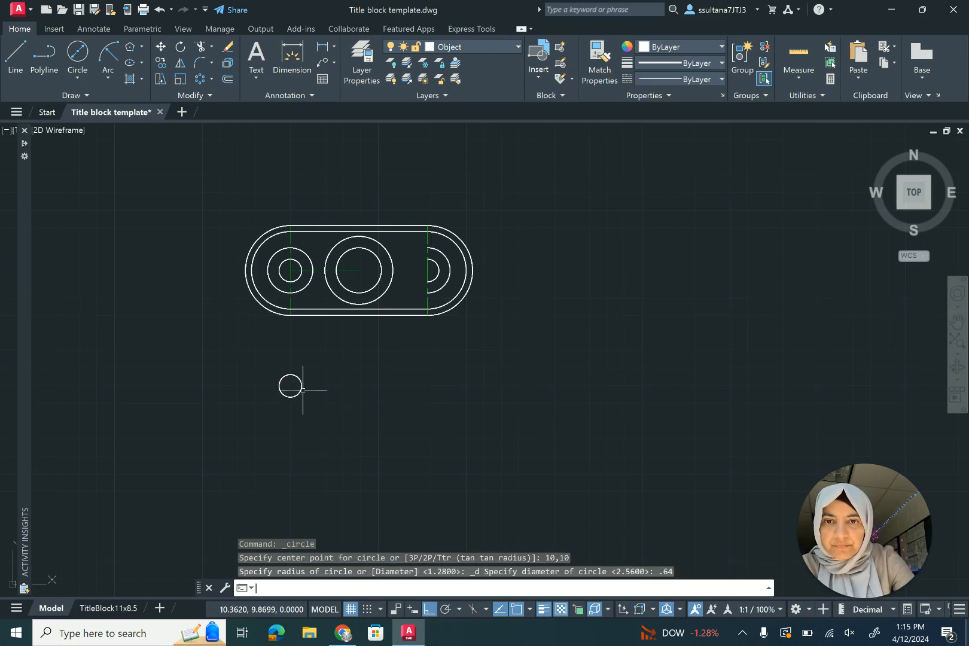
Draw a concentric circle of diameter 1.28 around the new 0.64 circle.
left_click(76, 57)
left_click(290, 386)
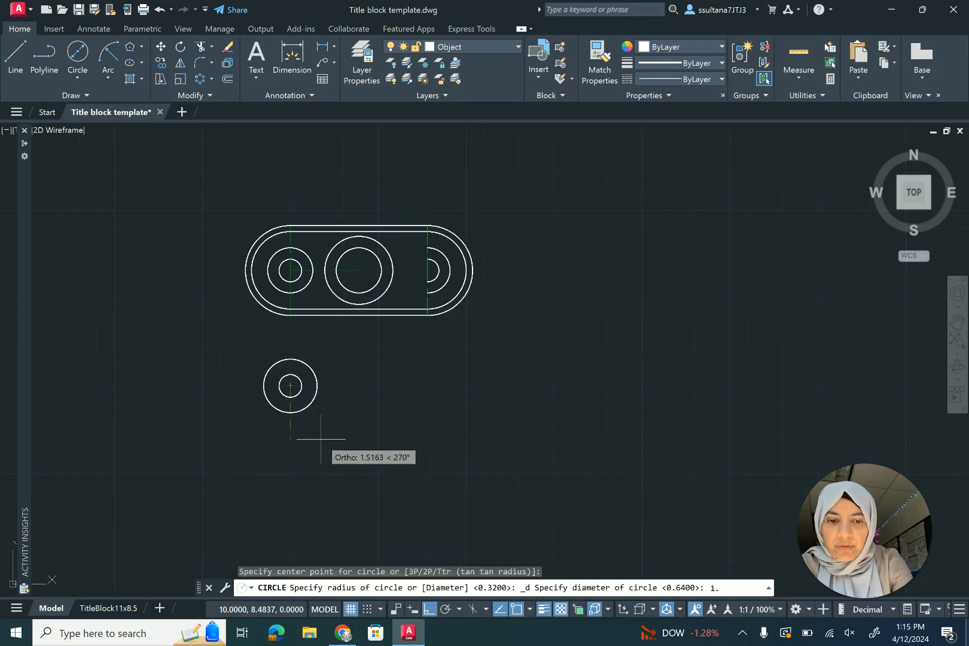
type("1.28")
key("Return")
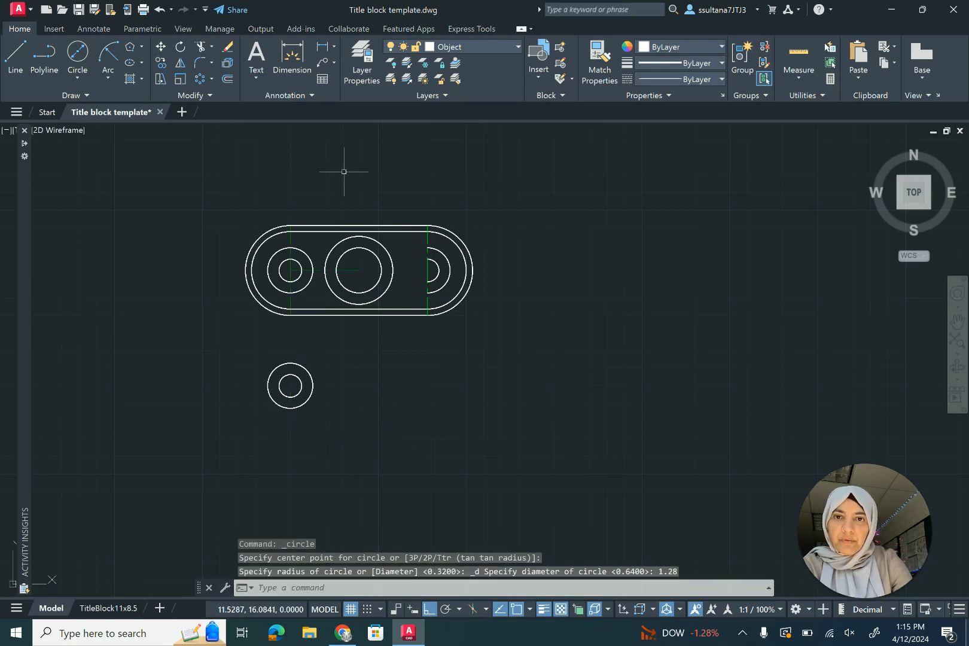
On the Center layer, draw a horizontal line 2.07 long to the right from the centre of the new circles.
left_click(469, 46)
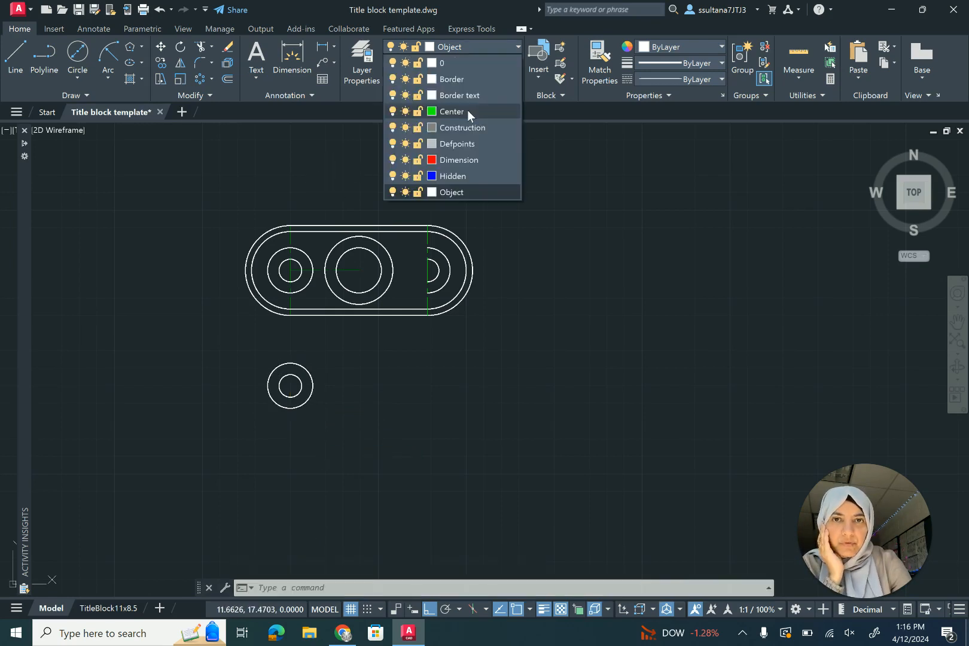
left_click(468, 112)
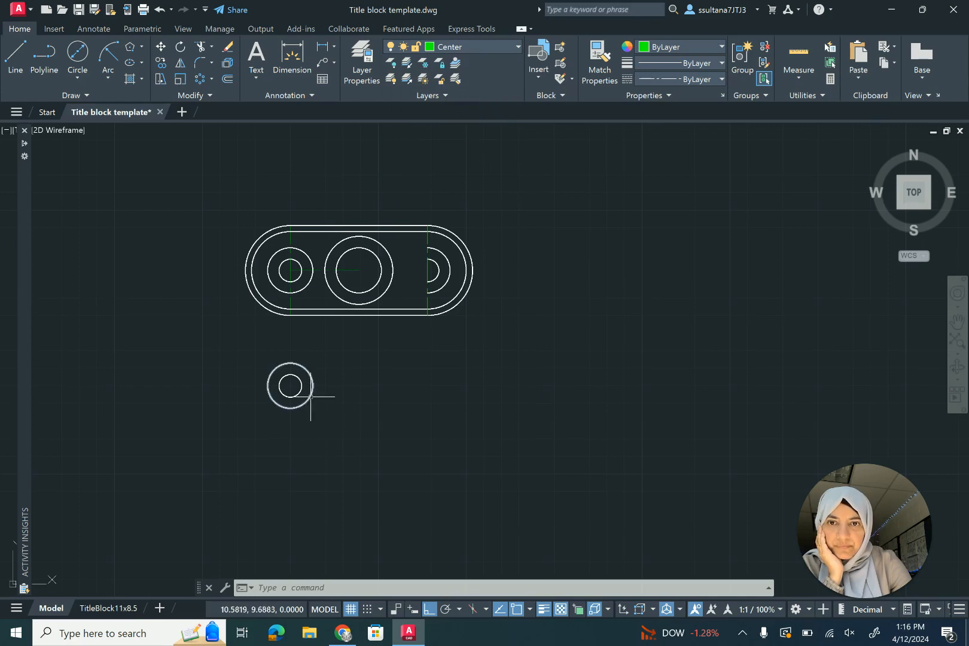
left_click(9, 55)
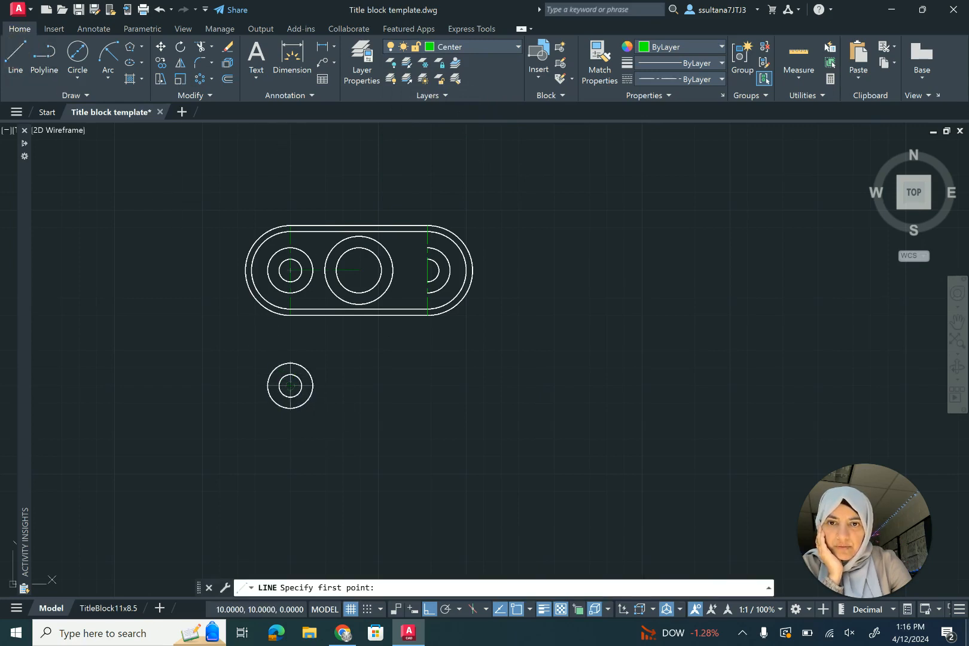
left_click(290, 385)
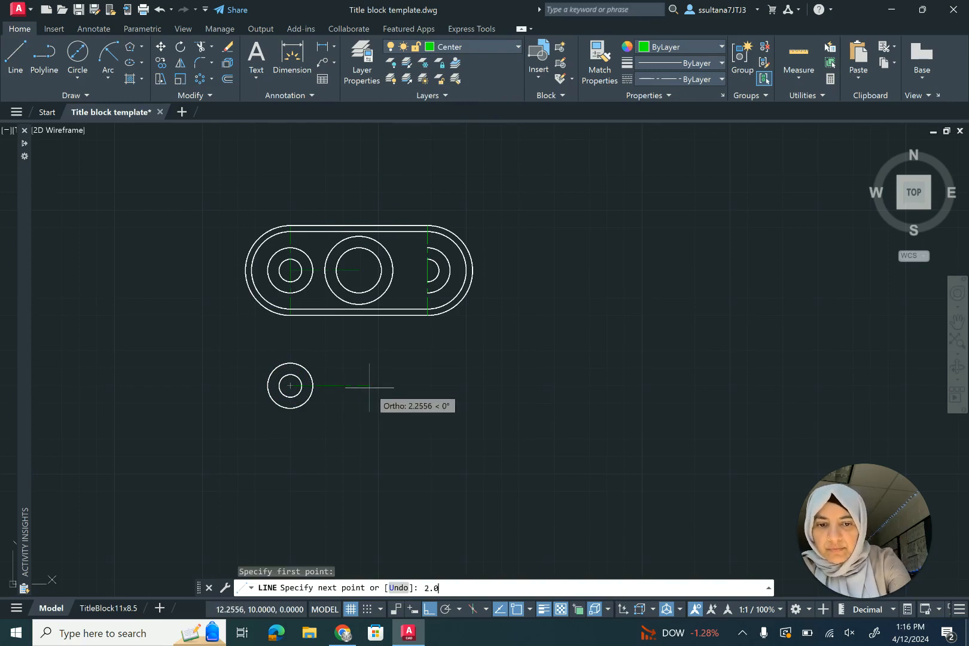
type("2.07")
key("Return")
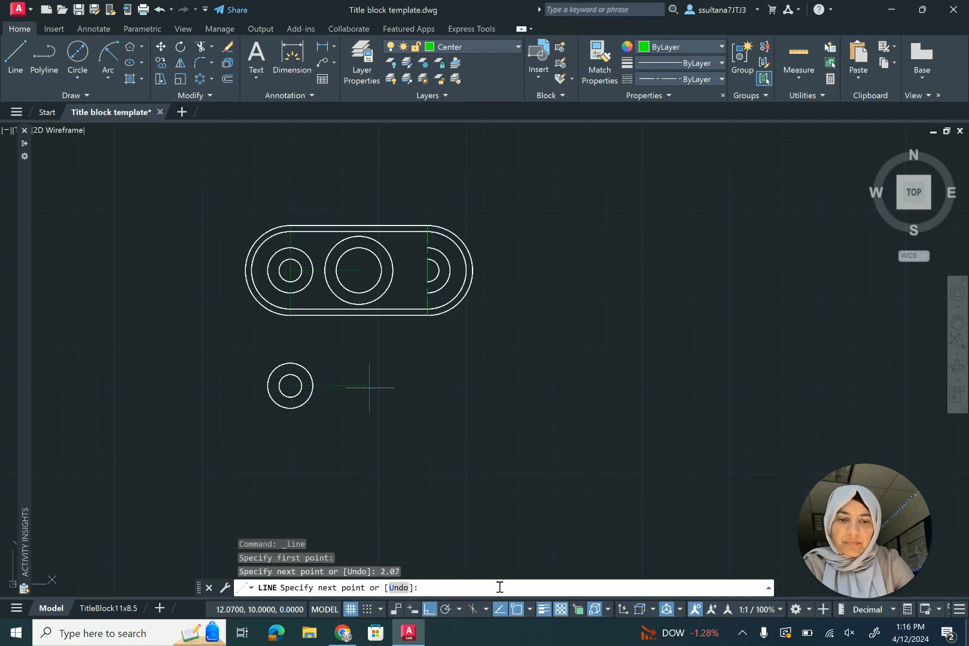
key("Return")
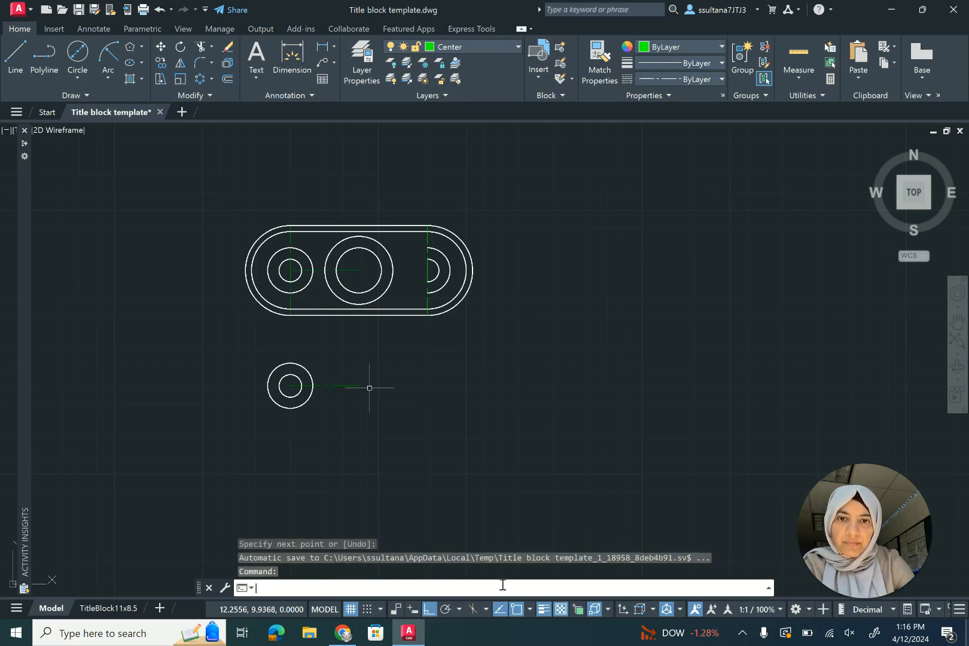
On the Object layer, draw a circle of diameter 1.28 centred on the right end of the 2.07 centre line.
left_click(477, 48)
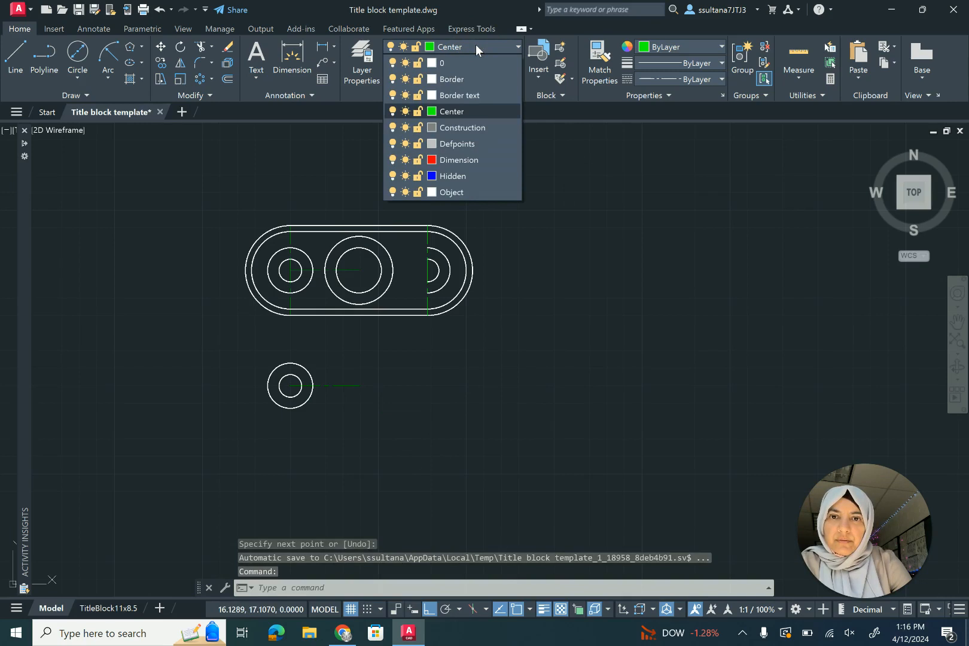
left_click(445, 190)
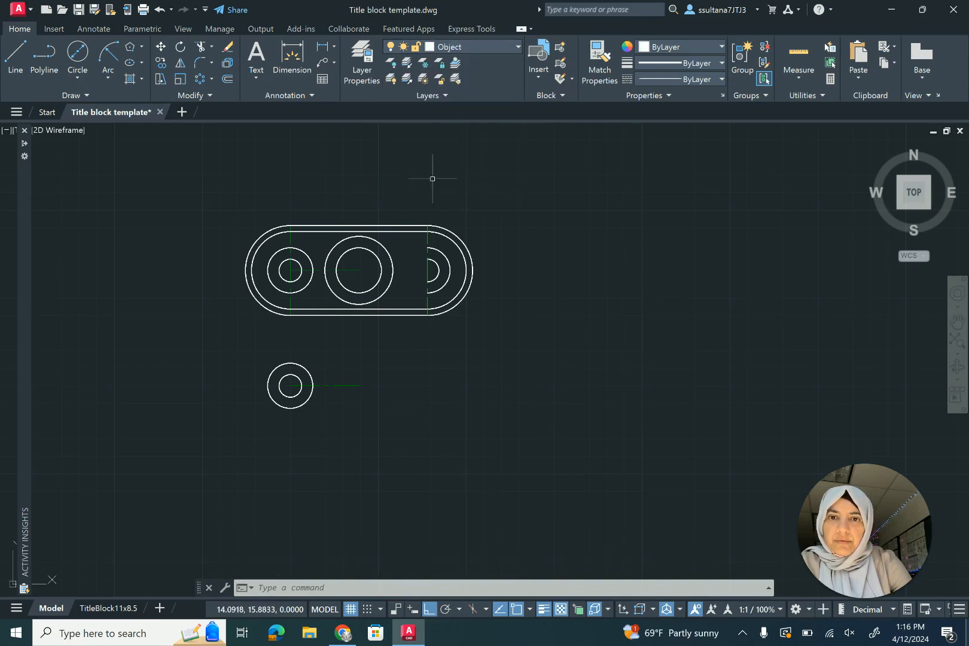
left_click(79, 54)
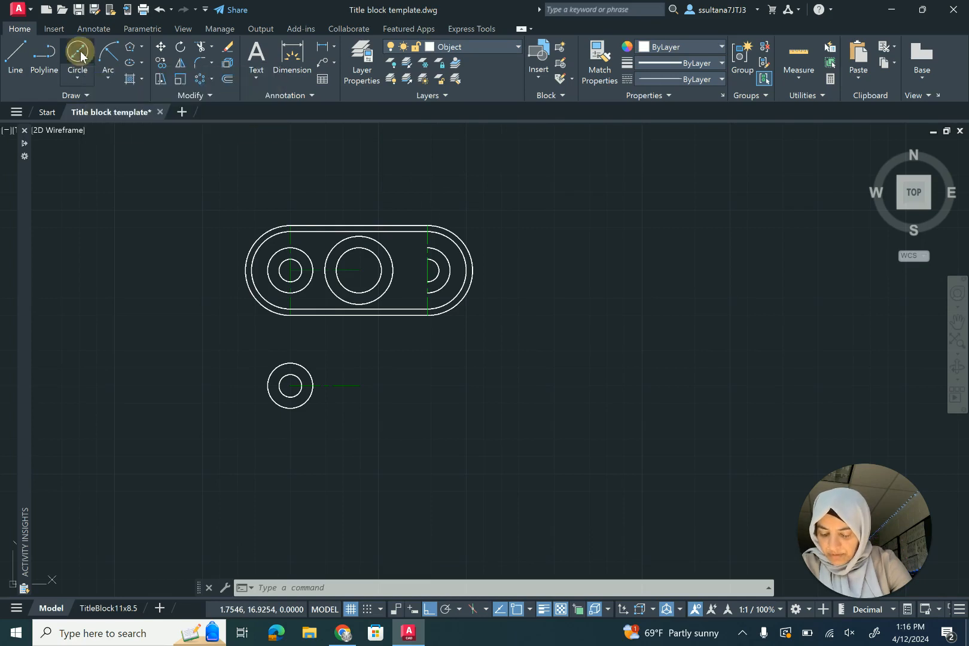
left_click(361, 385)
type("d")
key("Return")
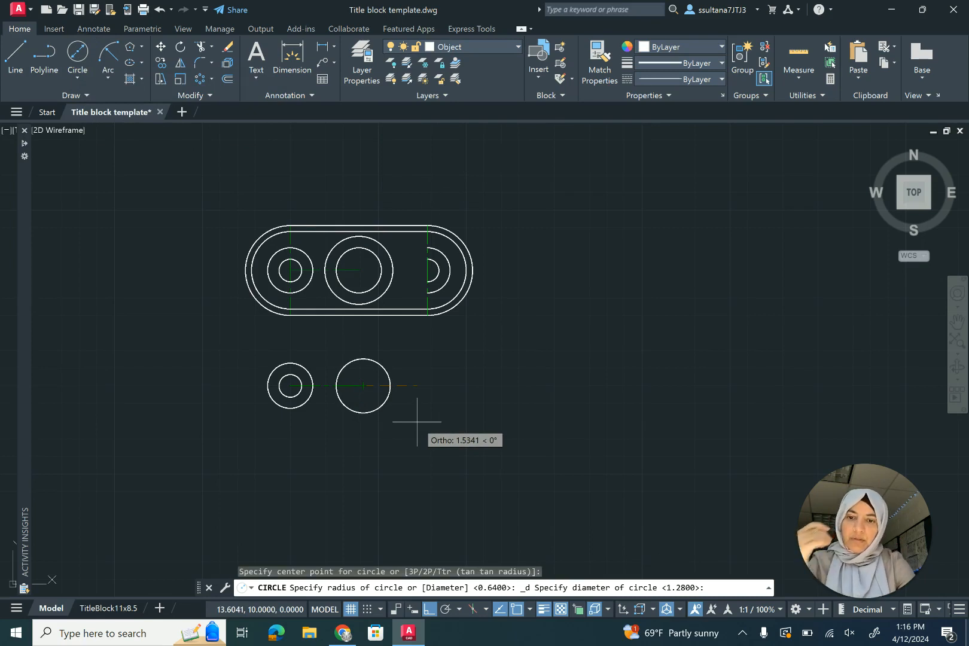
type("1.2")
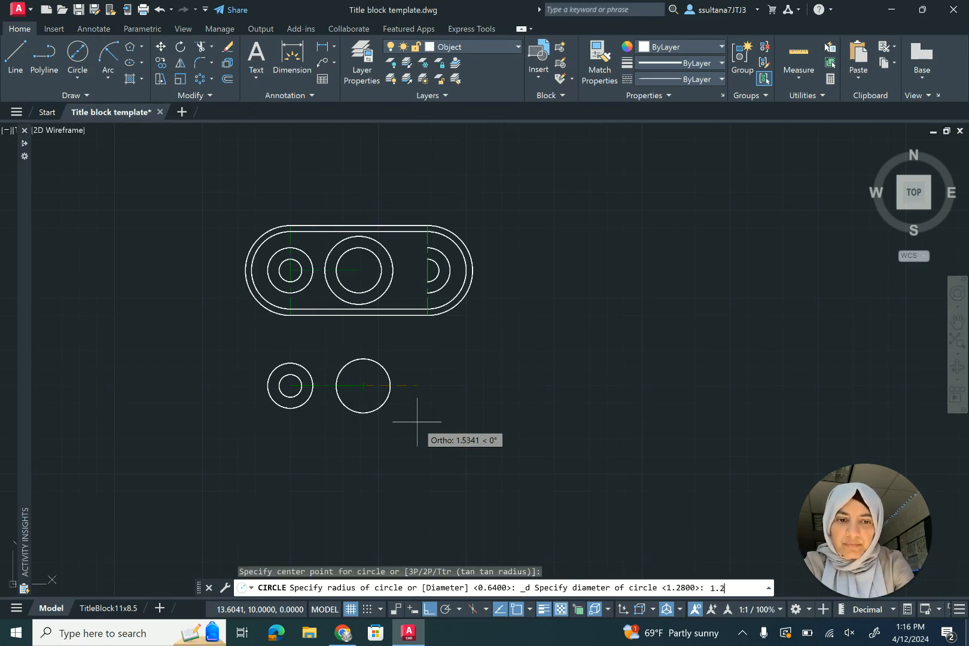
type("8")
key("Return")
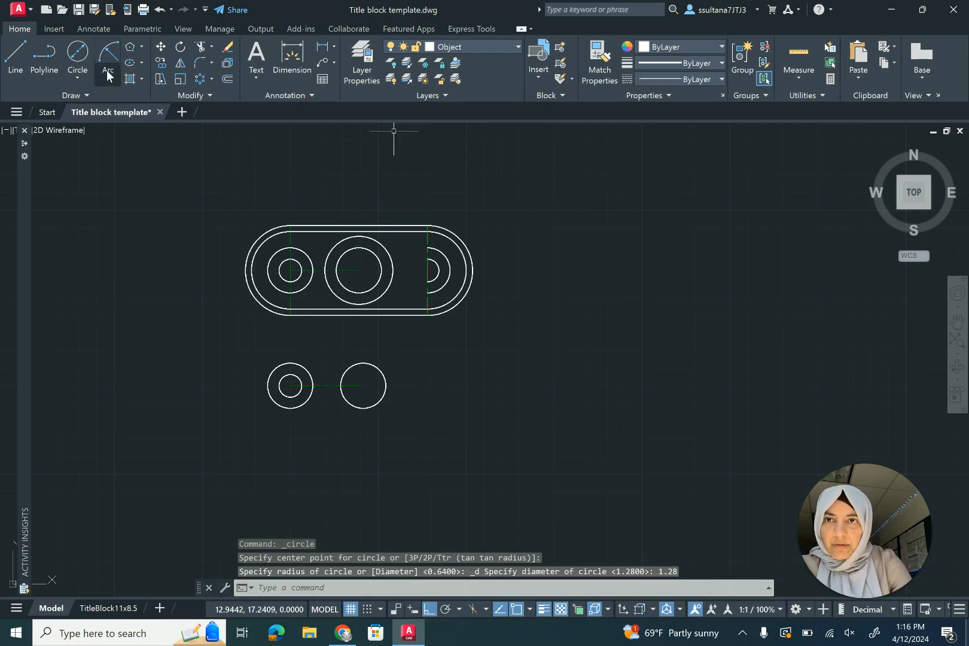
Draw a concentric circle of diameter 1.93 around the new right-hand circle.
left_click(77, 52)
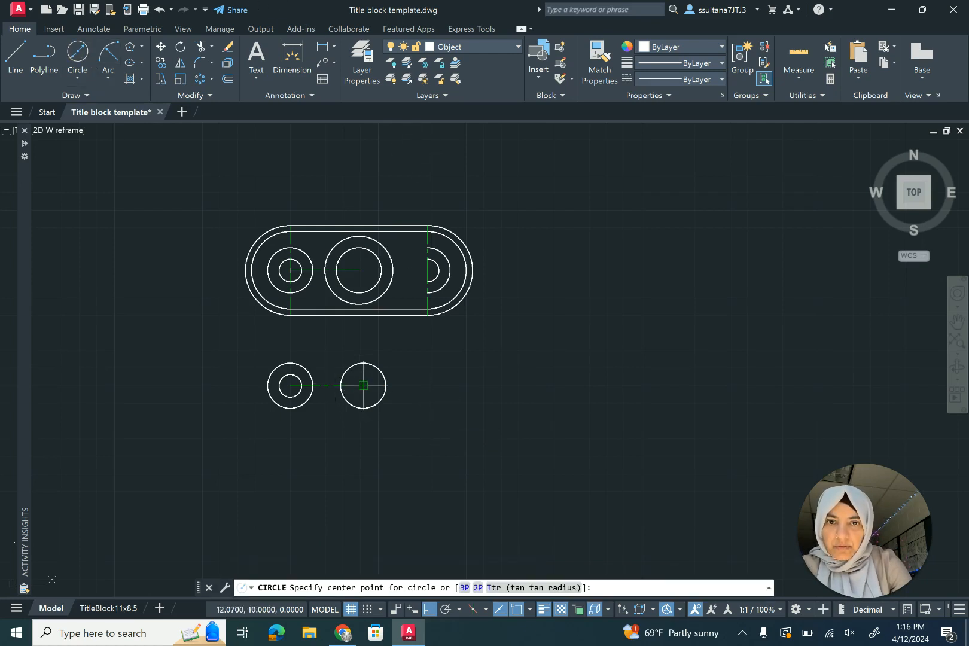
left_click(363, 386)
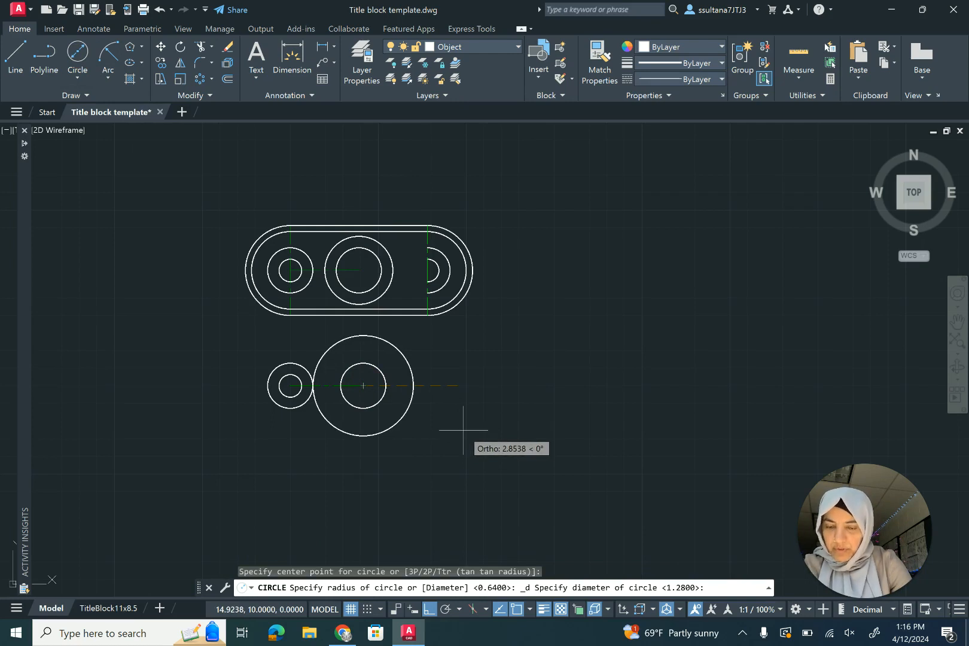
type("1.9")
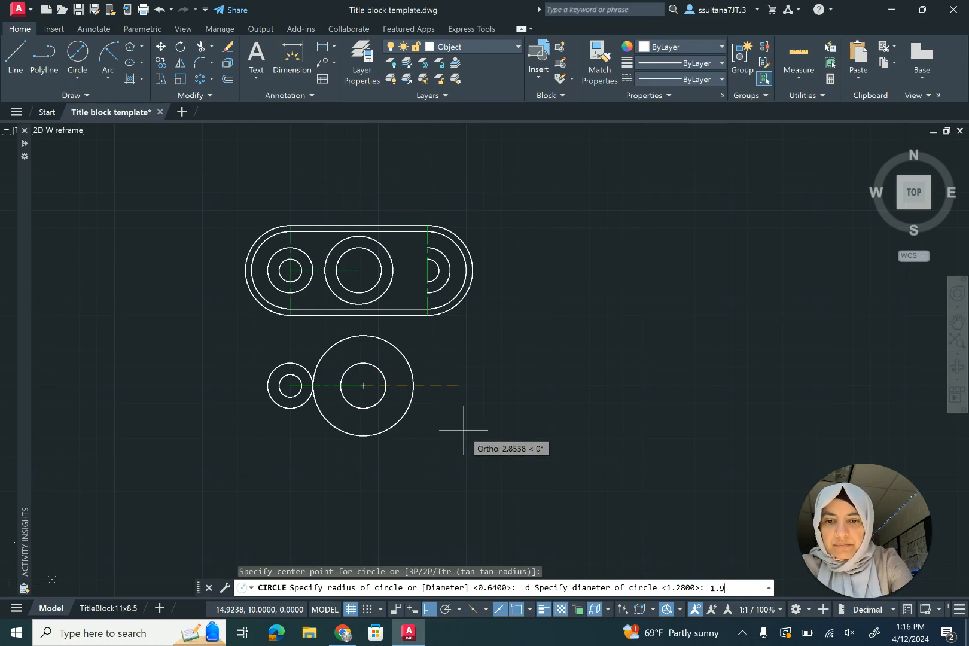
type("3")
key("Return")
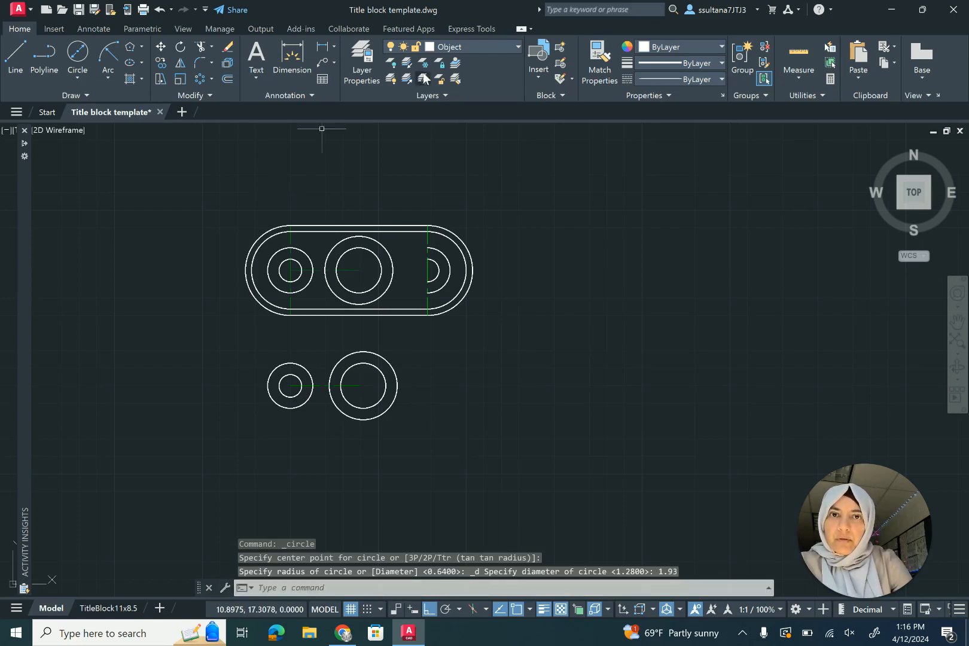
On the Center layer, draw a vertical line from the top quadrant of the lower-left 1.28 circle down through its centre and past its bottom.
left_click(472, 46)
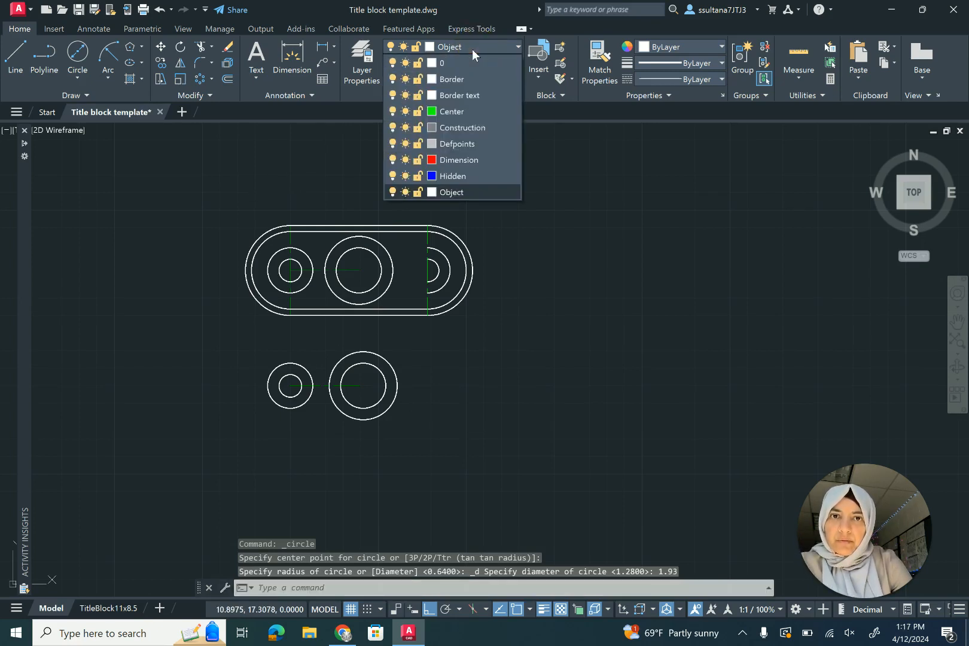
left_click(442, 111)
left_click(15, 54)
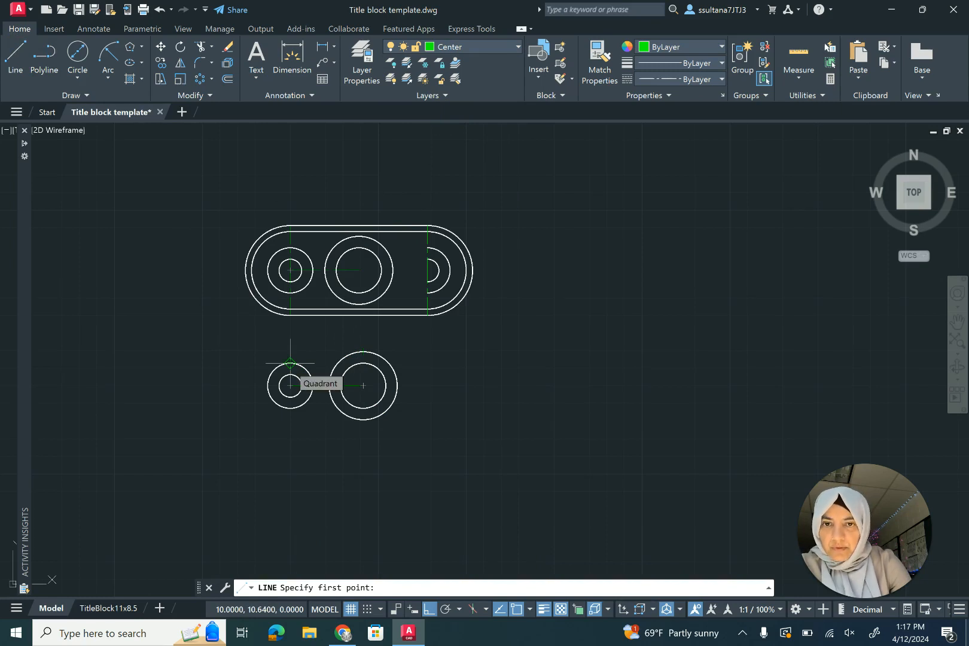
scroll(290, 362, "up", 4)
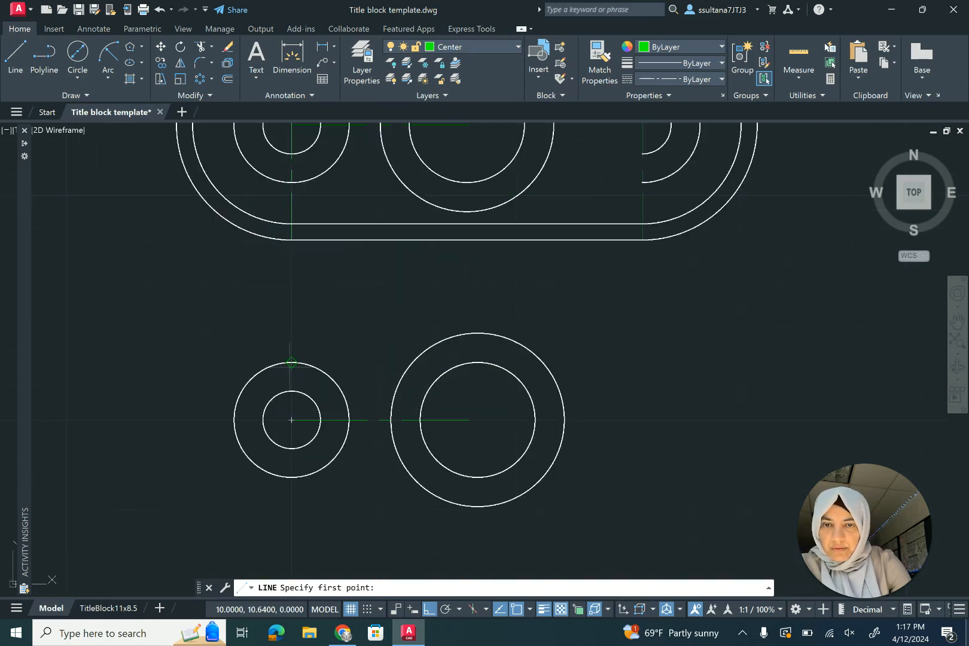
left_click(291, 362)
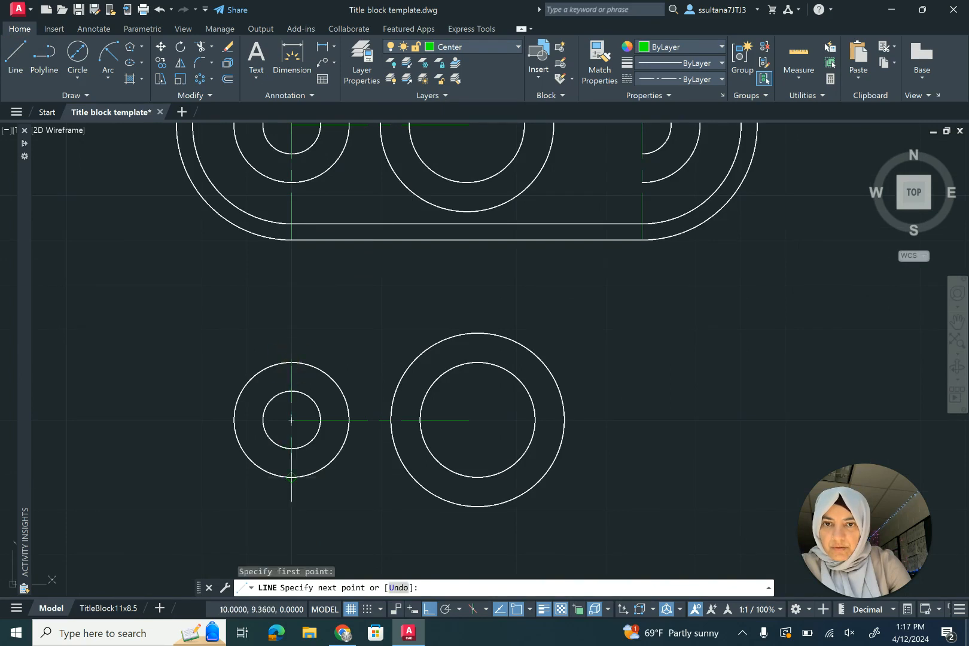
left_click(293, 534)
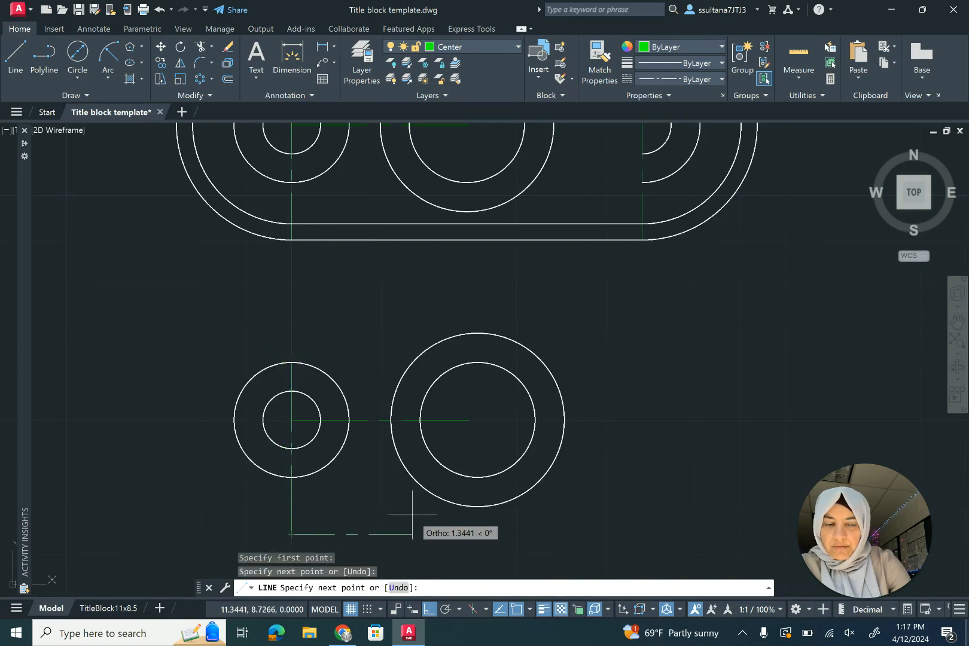
key("Return")
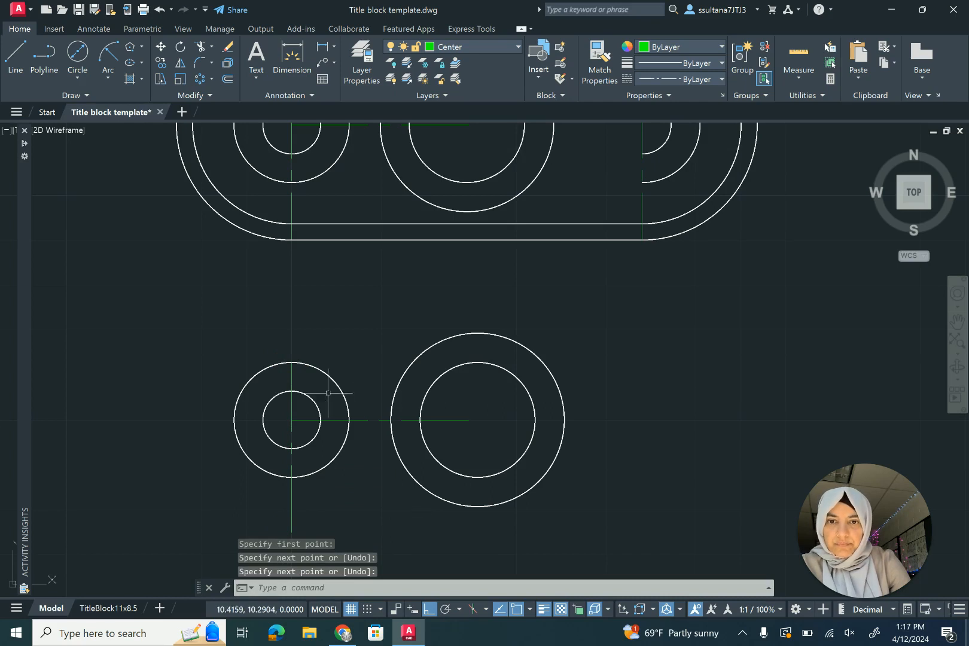
Draw a circle of radius 1.1 on the Center layer, concentric with the lower-left pair of circles.
scroll(309, 347, "down", 2)
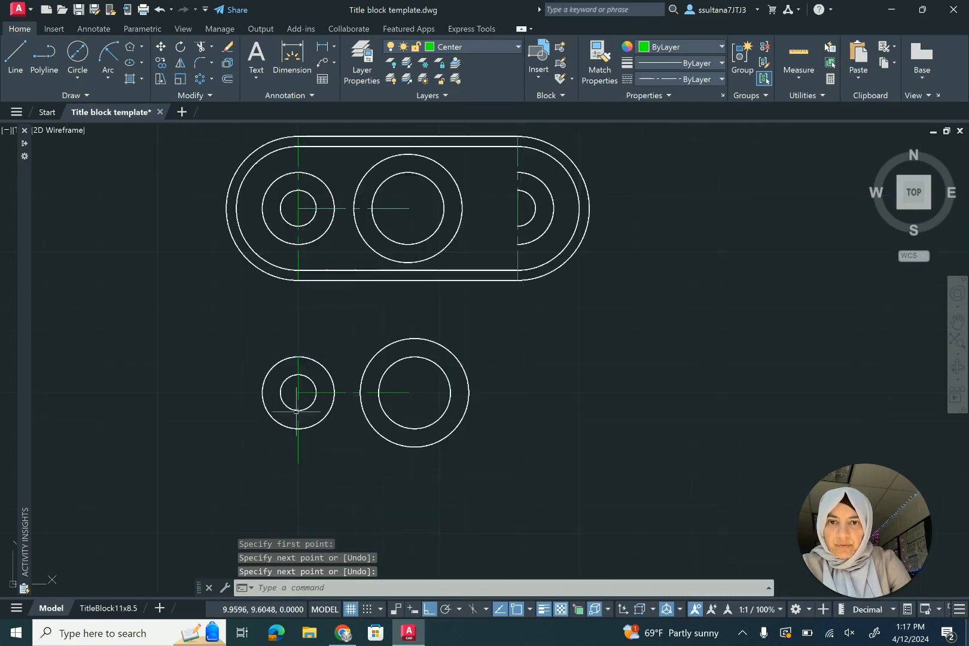
scroll(299, 431, "up", 2)
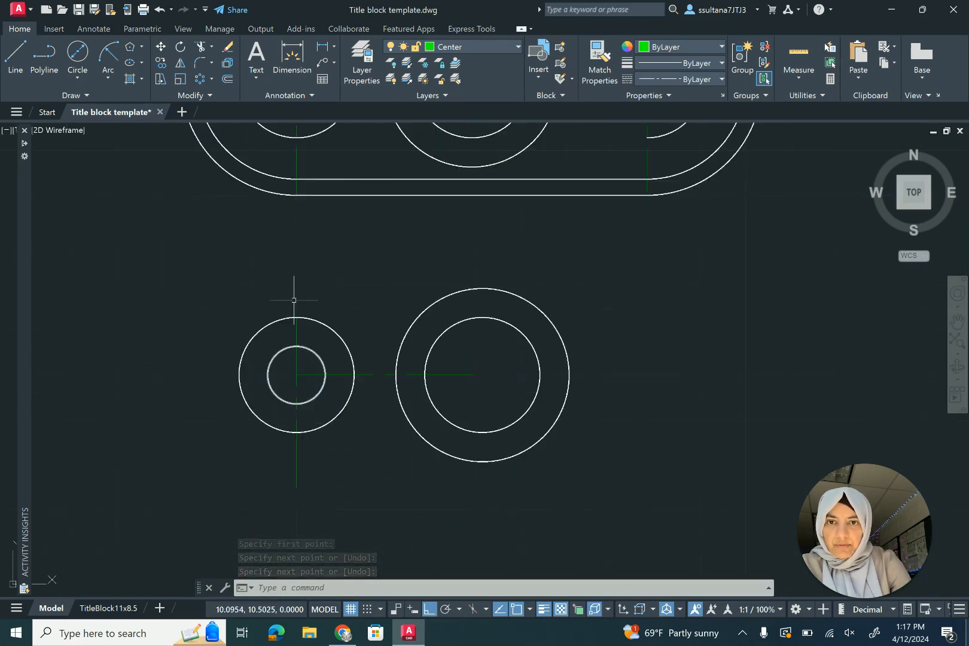
left_click(76, 78)
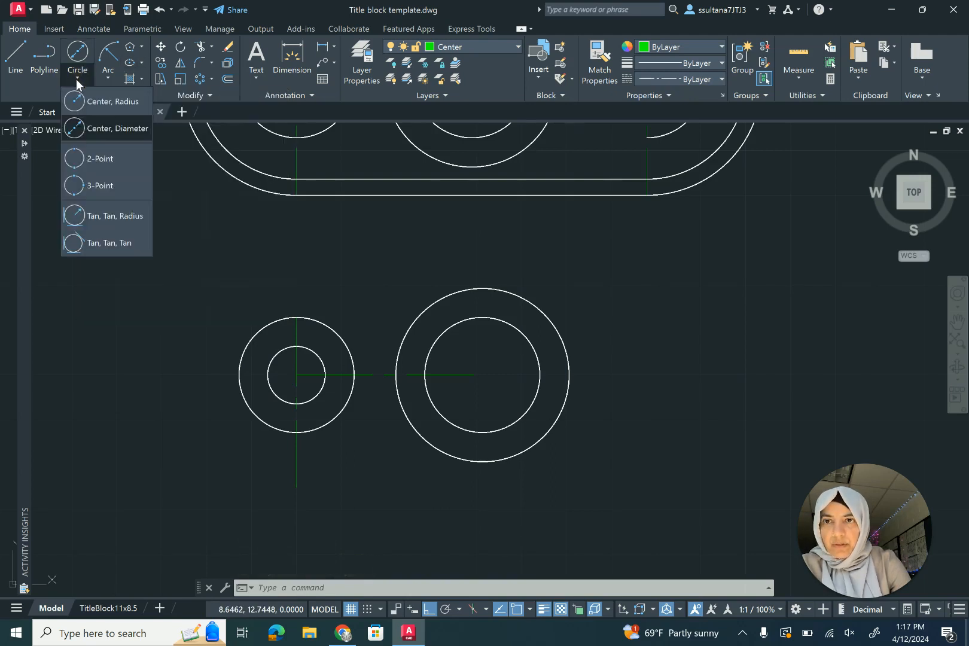
left_click(77, 103)
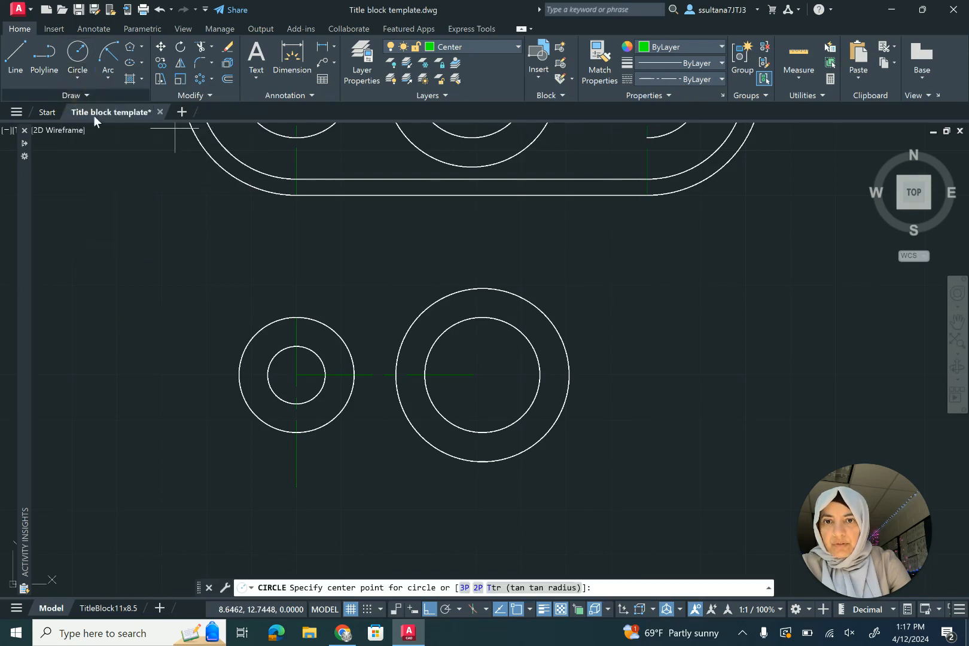
left_click(297, 376)
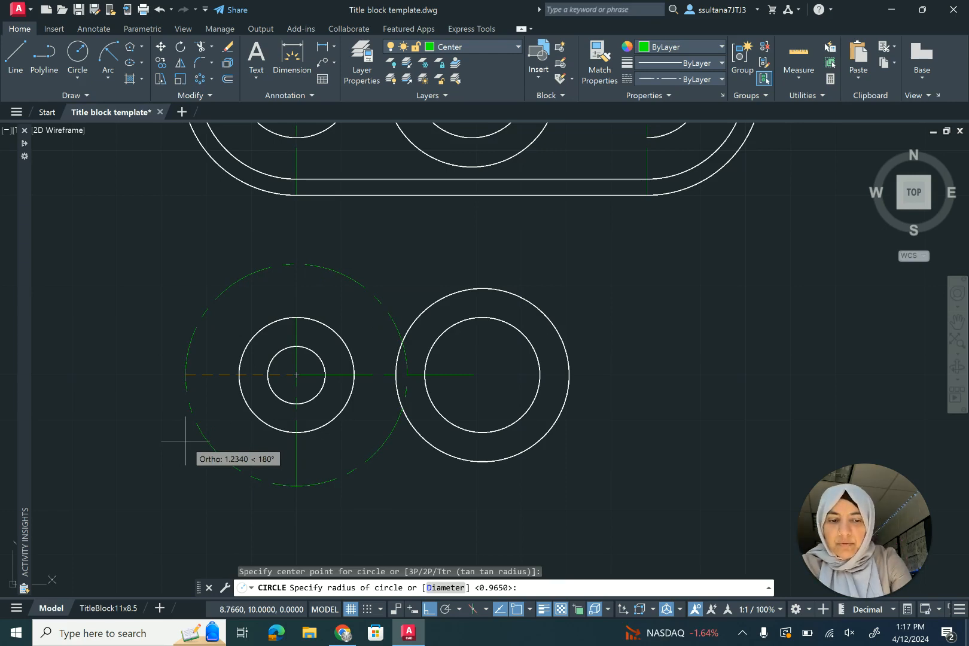
key("Return")
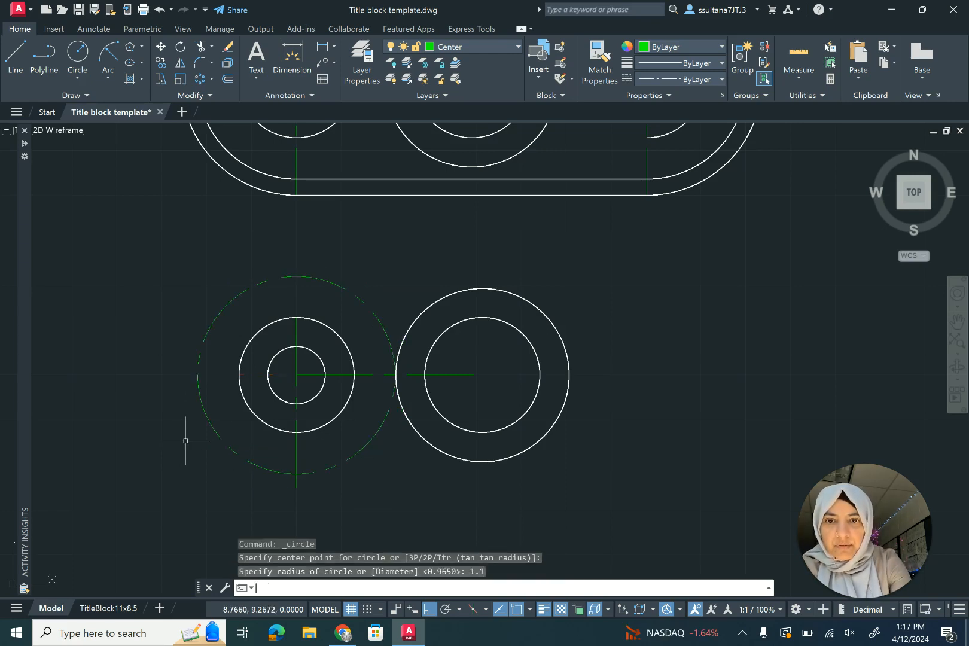
Draw a circle of radius 1.28 concentric with the lower-left group of circles.
left_click(78, 51)
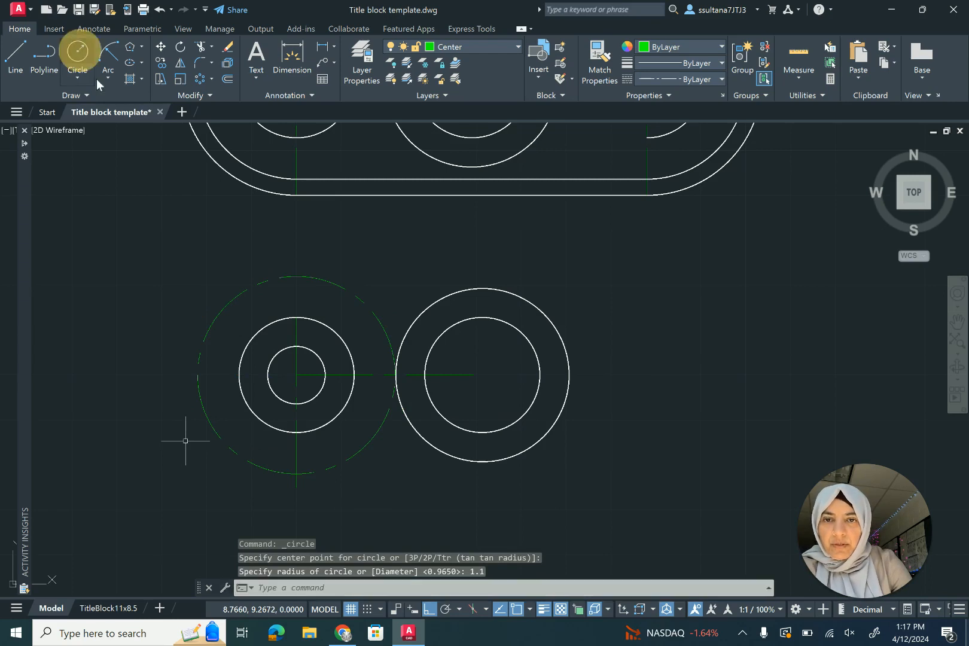
left_click(77, 51)
left_click(296, 375)
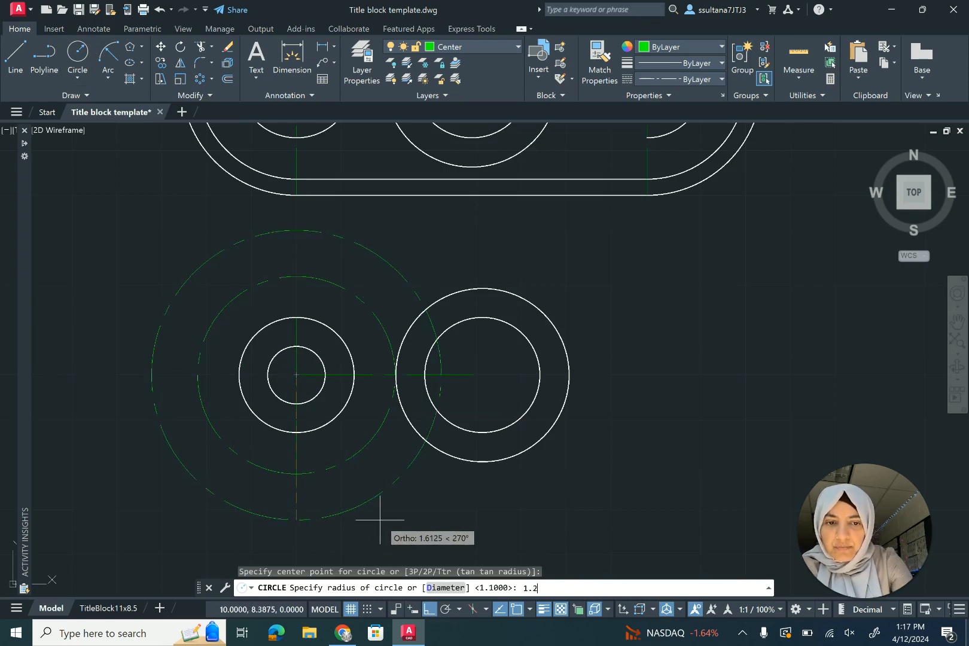
key("Return")
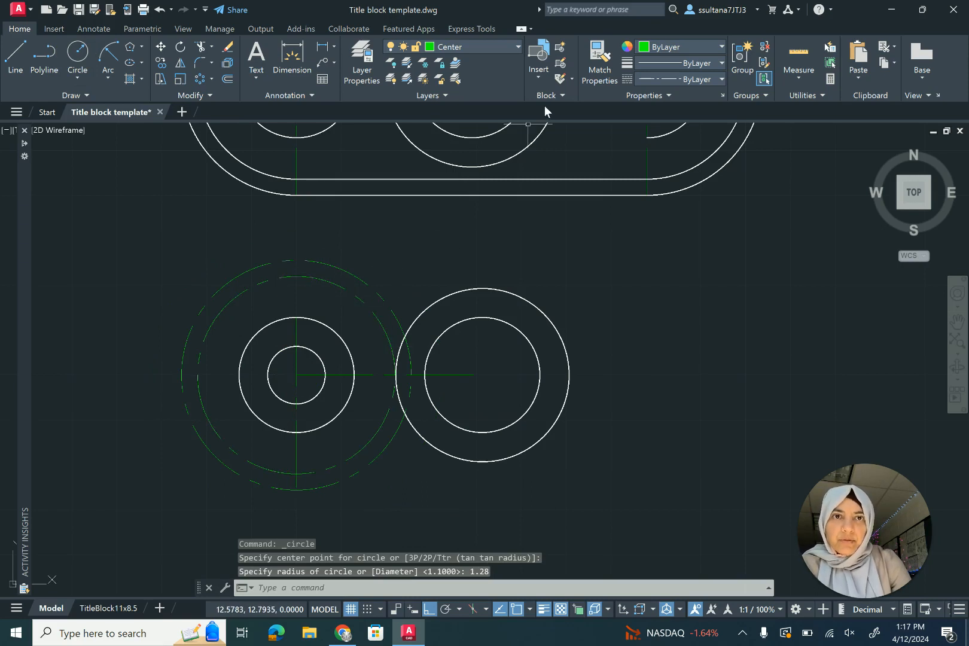
Match the properties of the white 1.93 diameter circle onto the two green circles of radius 1.1 and 1.28.
left_click(602, 71)
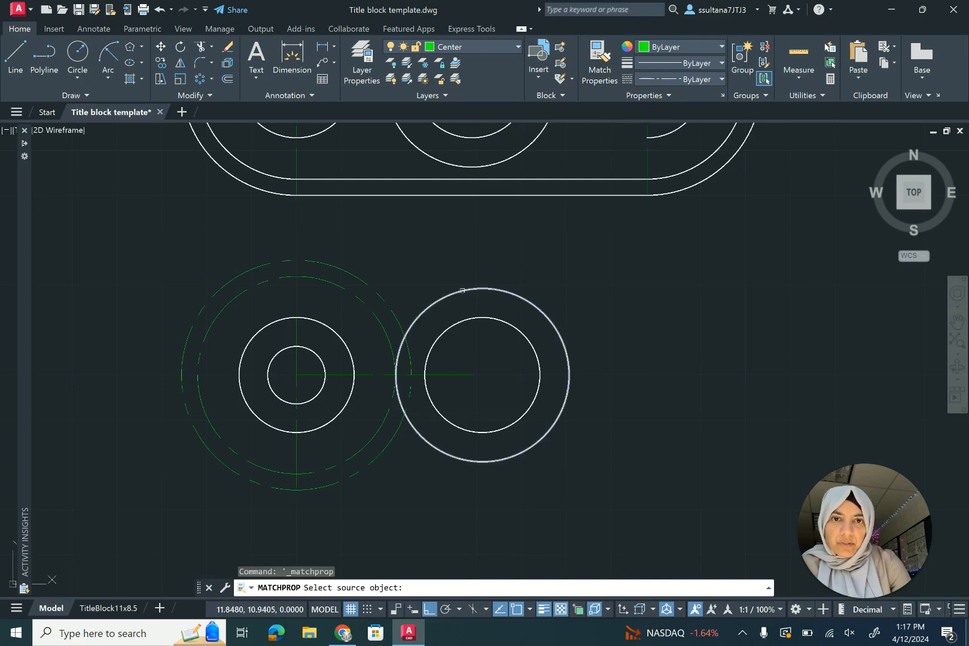
left_click(463, 290)
left_click(345, 250)
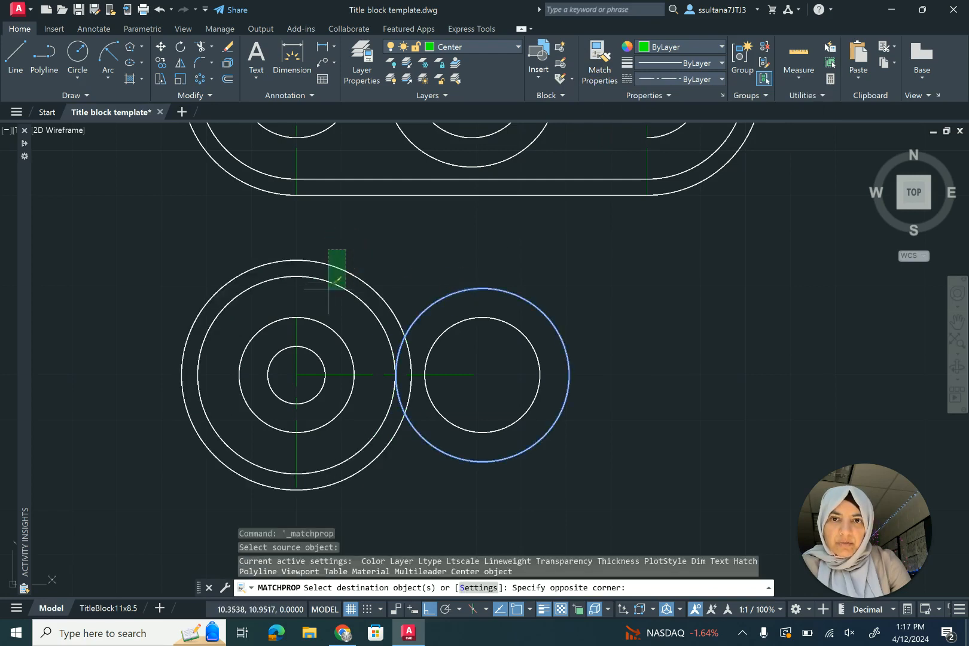
left_click(328, 290)
right_click(396, 236)
left_click(403, 242)
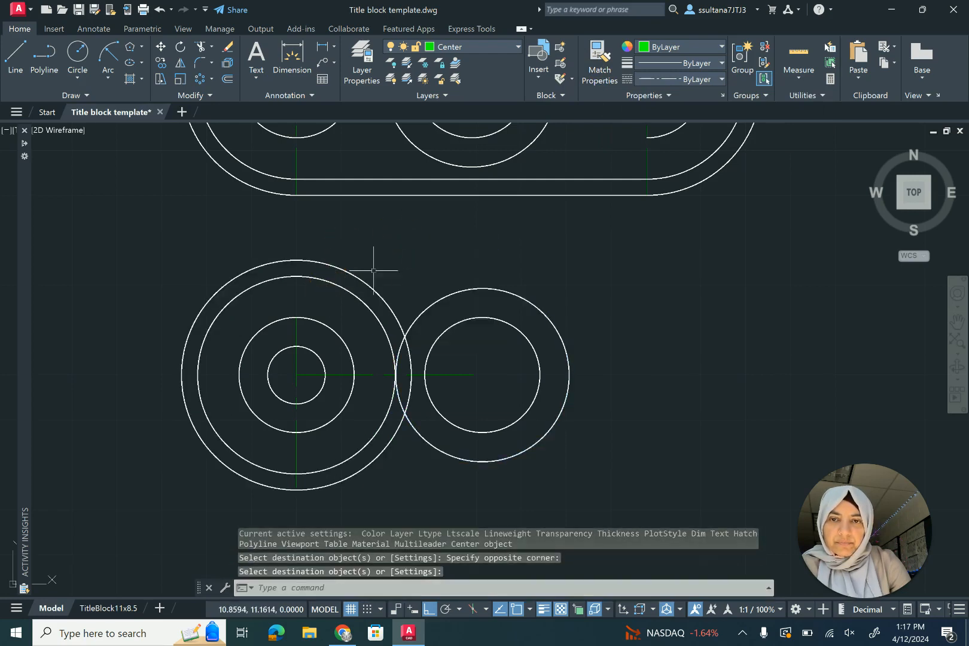
Stretch the lower-left vertical centre line up to the outermost circle's top quadrant and down slightly past that circle's bottom.
left_click(298, 329)
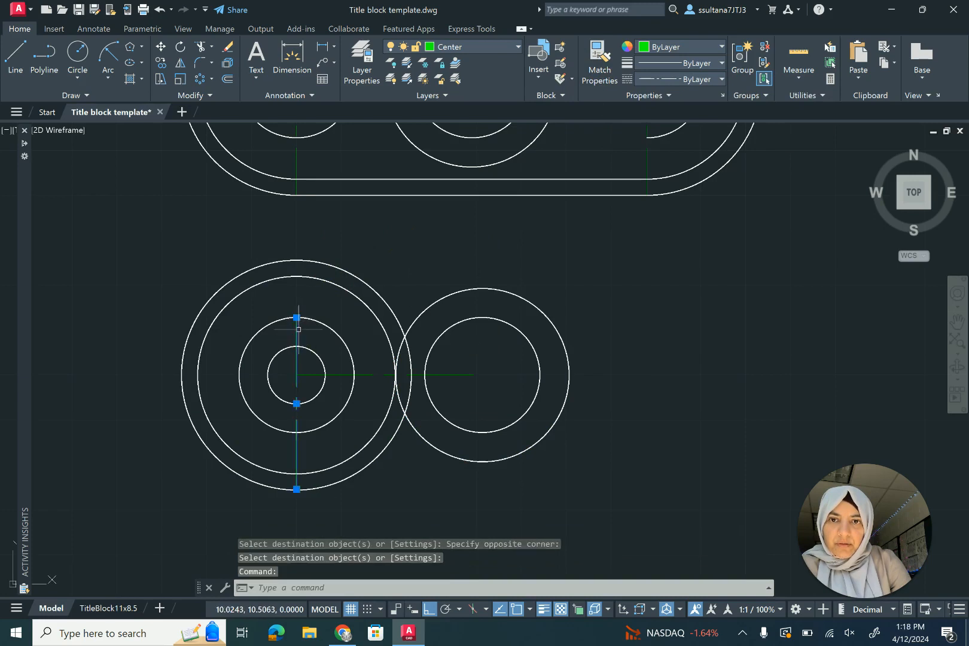
left_click(297, 317)
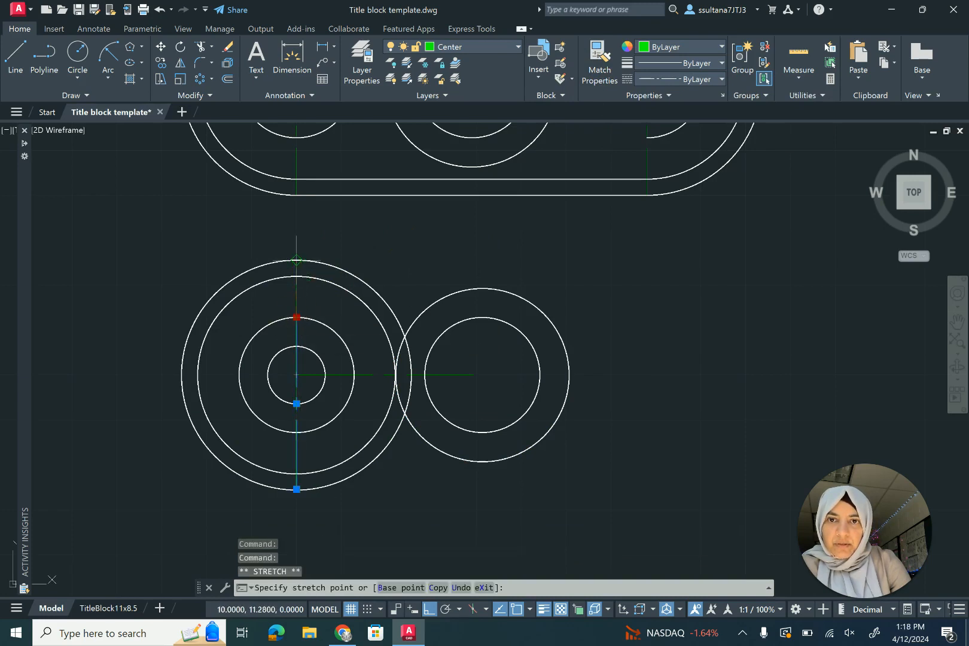
left_click(297, 260)
scroll(294, 493, "up", 6)
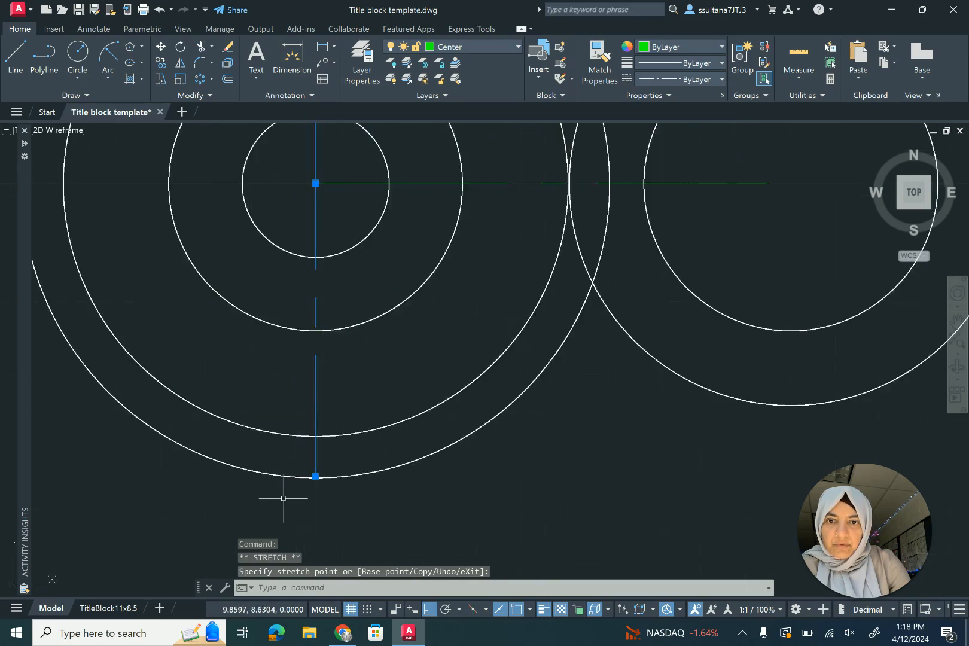
left_click(334, 464)
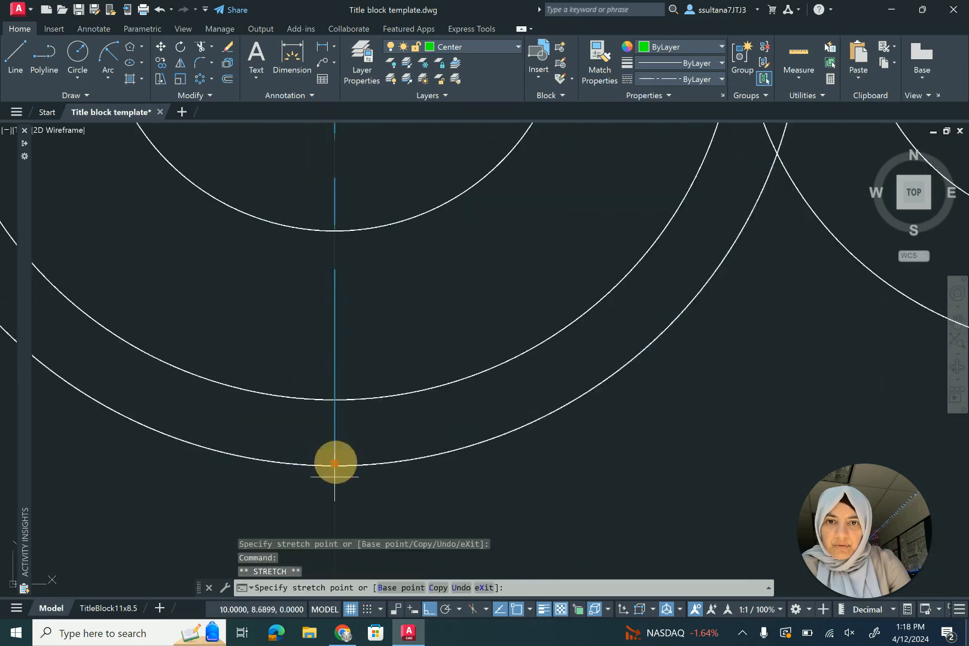
left_click(335, 508)
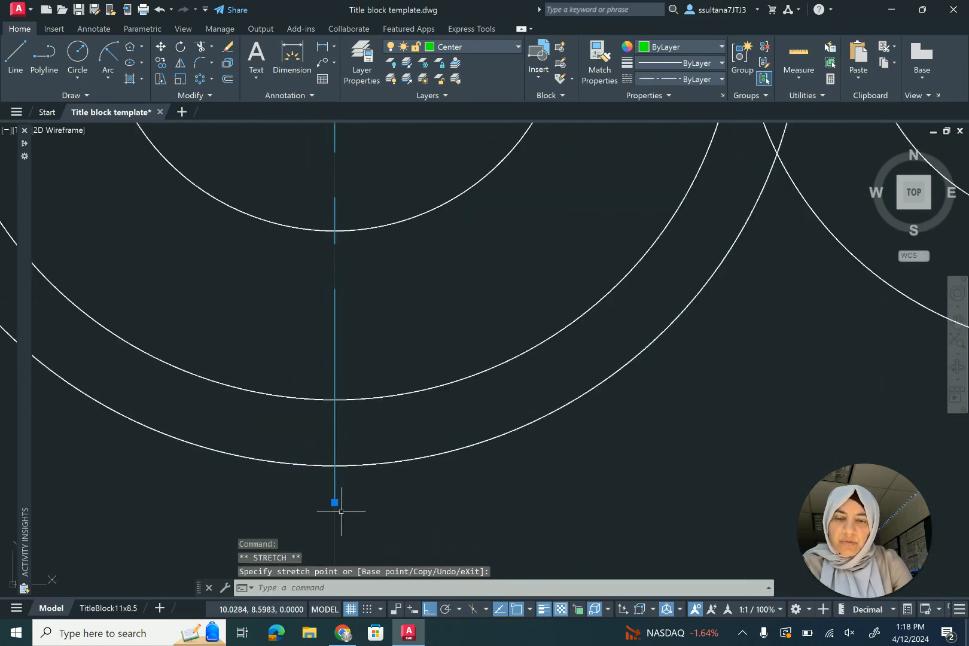
key("Escape")
scroll(335, 503, "down", 3)
scroll(302, 507, "down", 4)
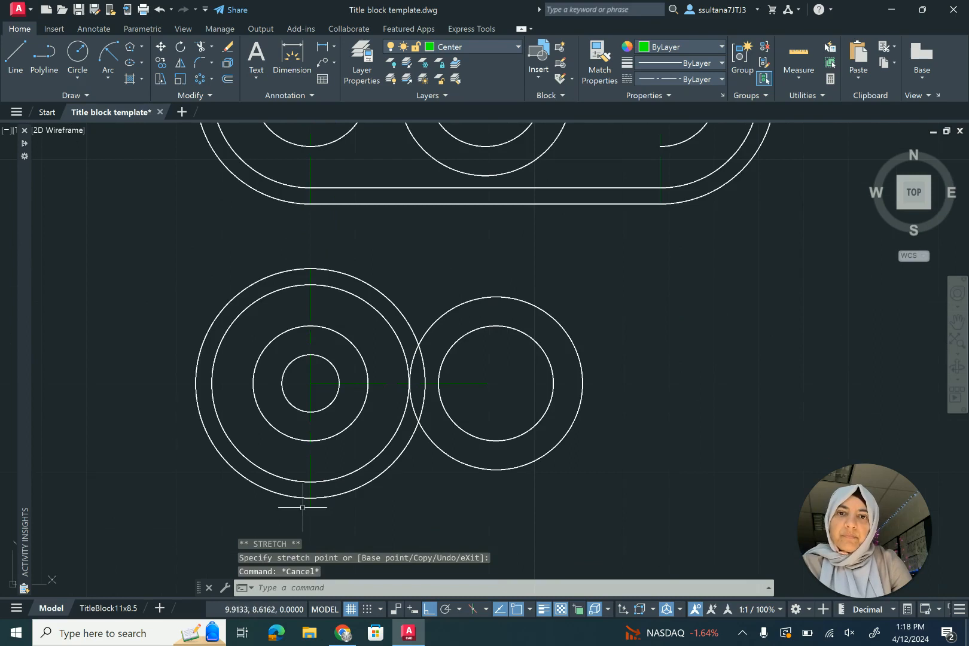
Trim away the right halves of the two outermost lower-left circles at the vertical centre line.
left_click(311, 309)
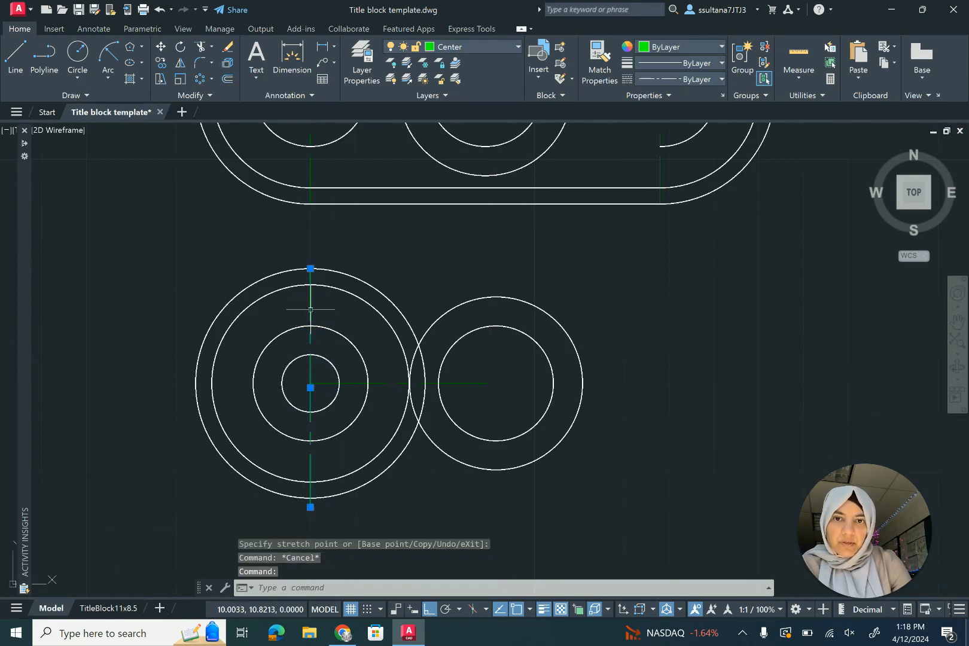
left_click(202, 48)
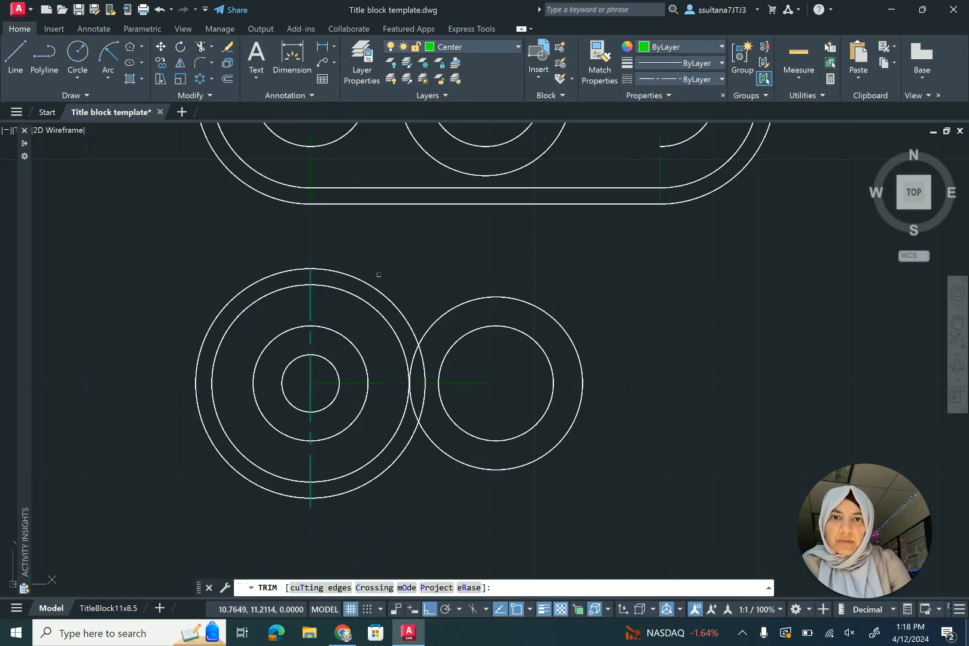
left_click_drag(379, 275, 354, 303)
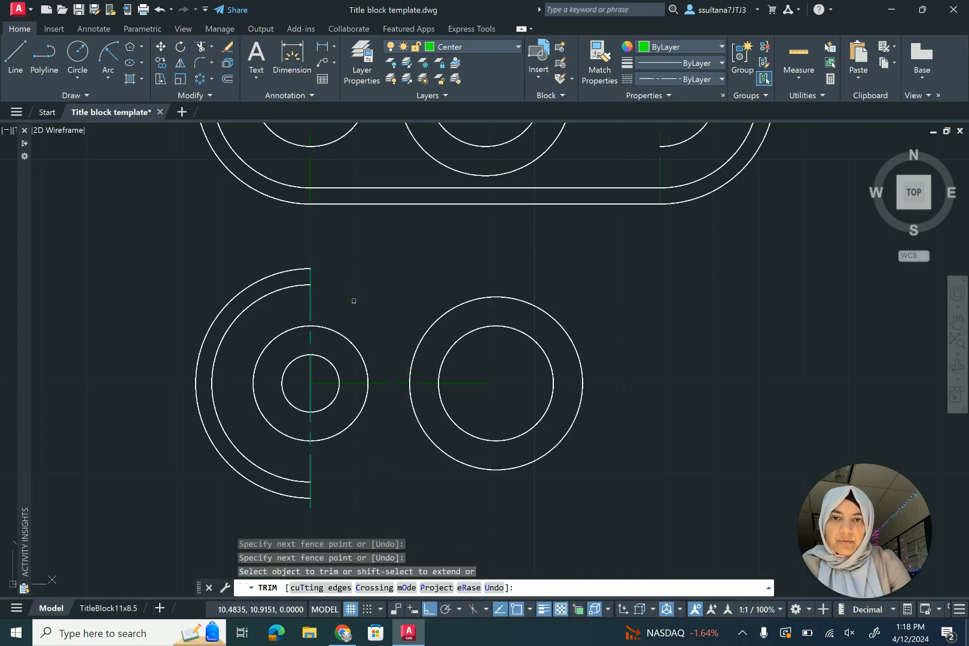
right_click(354, 300)
left_click(362, 309)
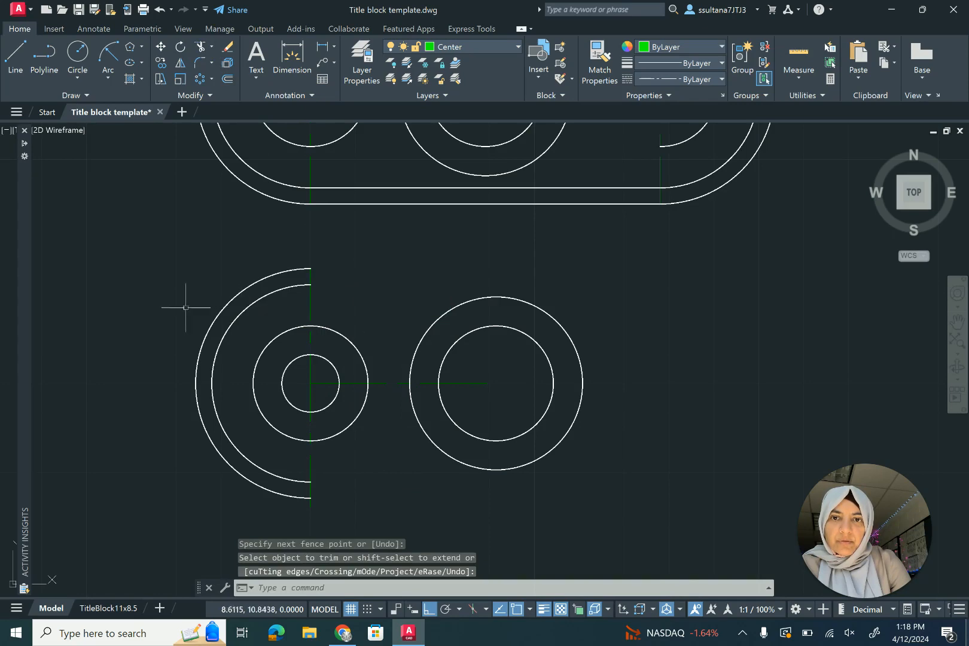
Mirror the two lower-left arcs and two small circles about a vertical line through the 1.93 circle's centre, keeping the originals.
scroll(186, 308, "up", 2)
scroll(165, 303, "down", 4)
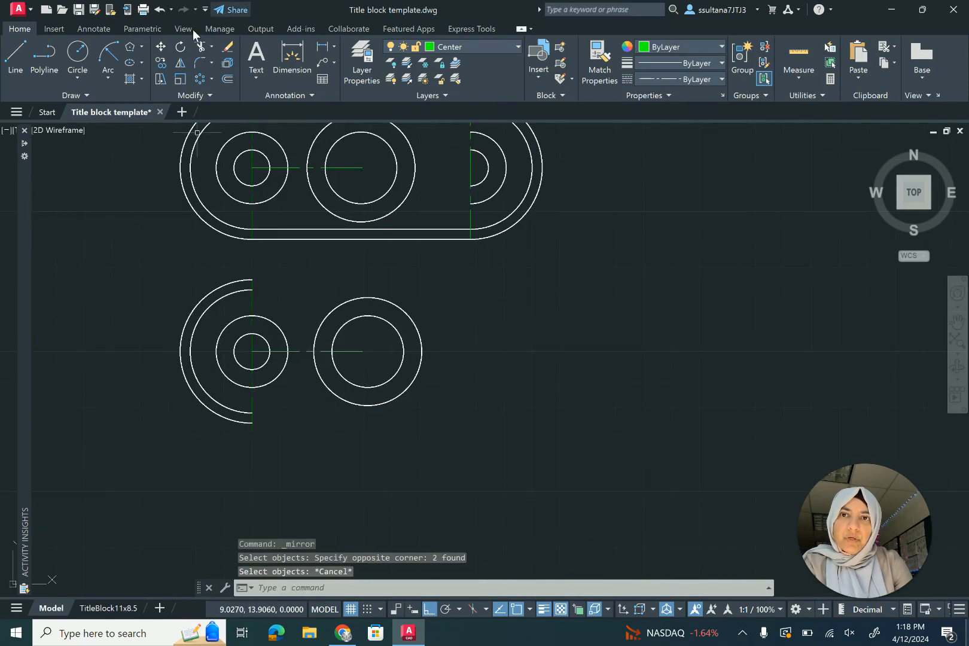
left_click(180, 62)
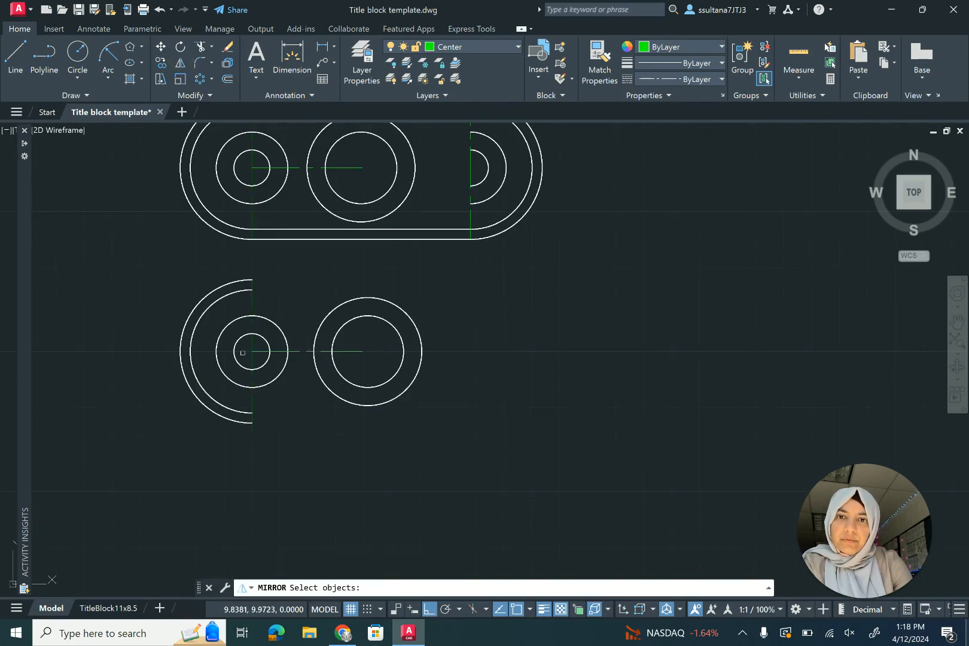
left_click(242, 353)
left_click(142, 405)
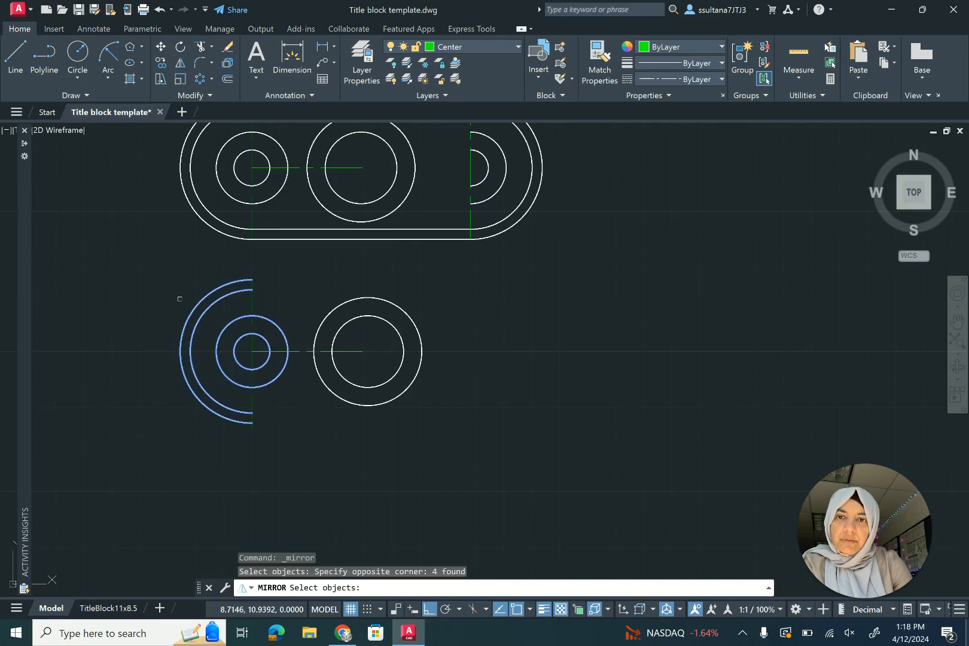
right_click(242, 269)
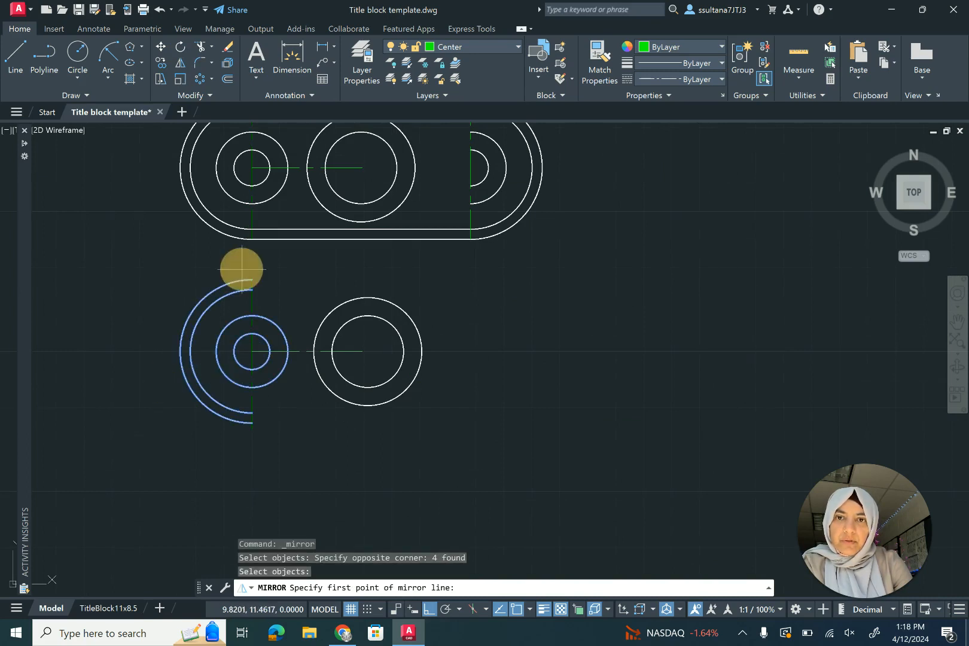
left_click(367, 351)
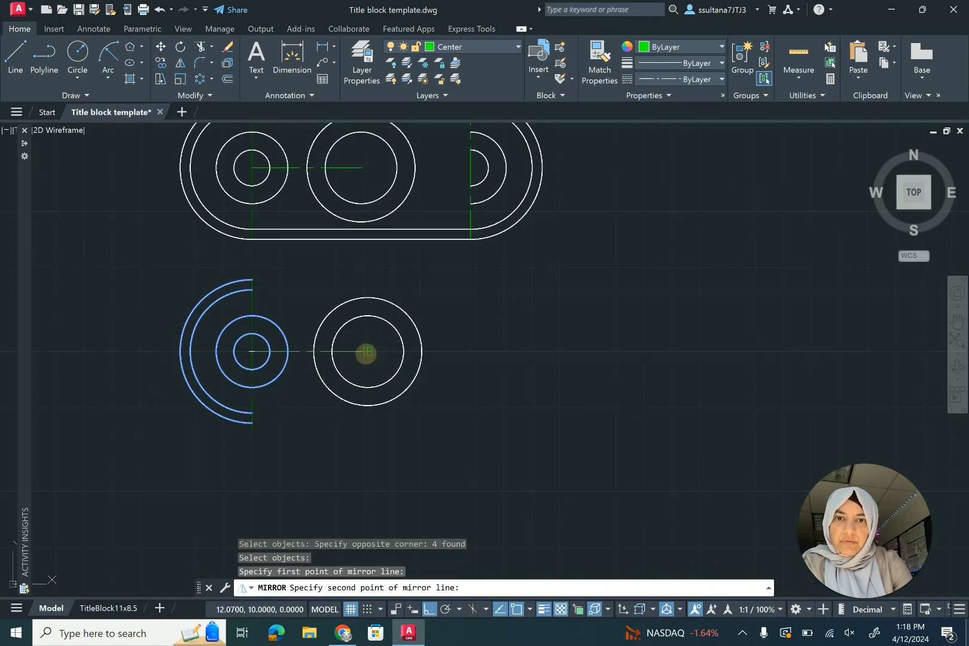
left_click(369, 272)
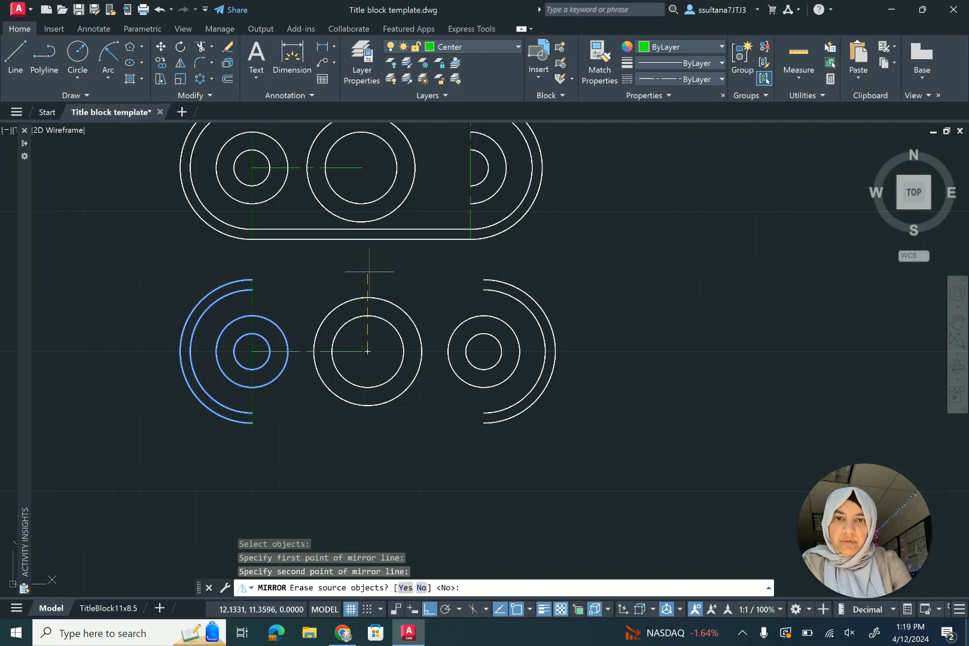
key("Return")
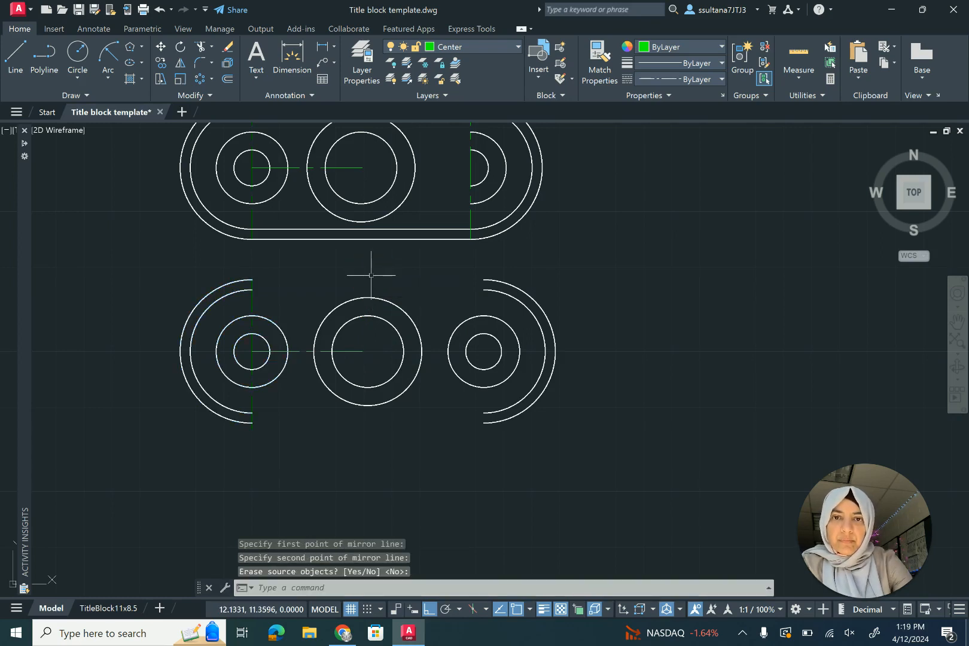
Make Object the current layer.
left_click(477, 47)
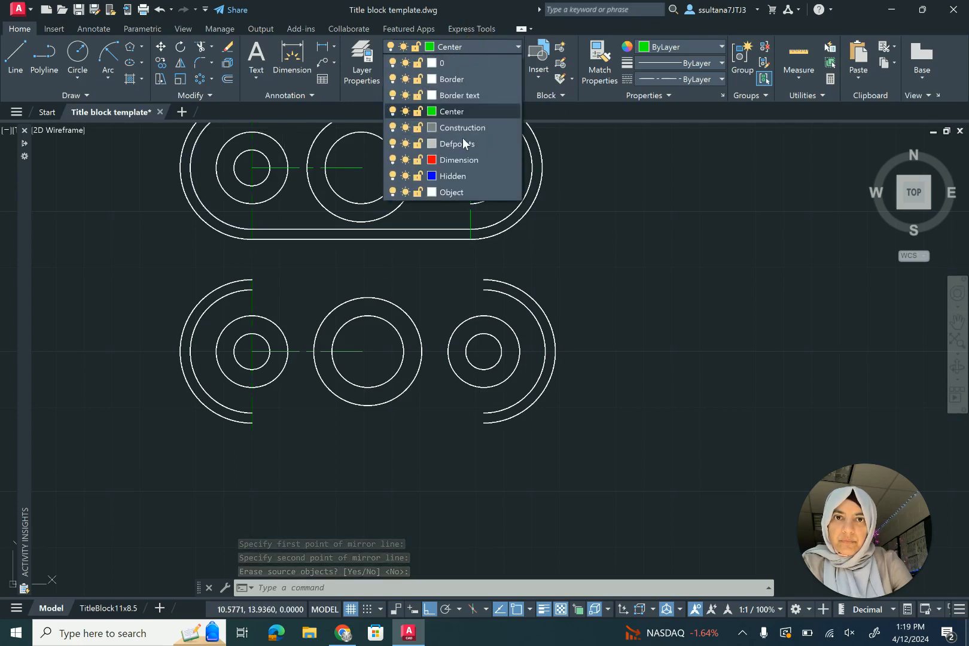
left_click(449, 192)
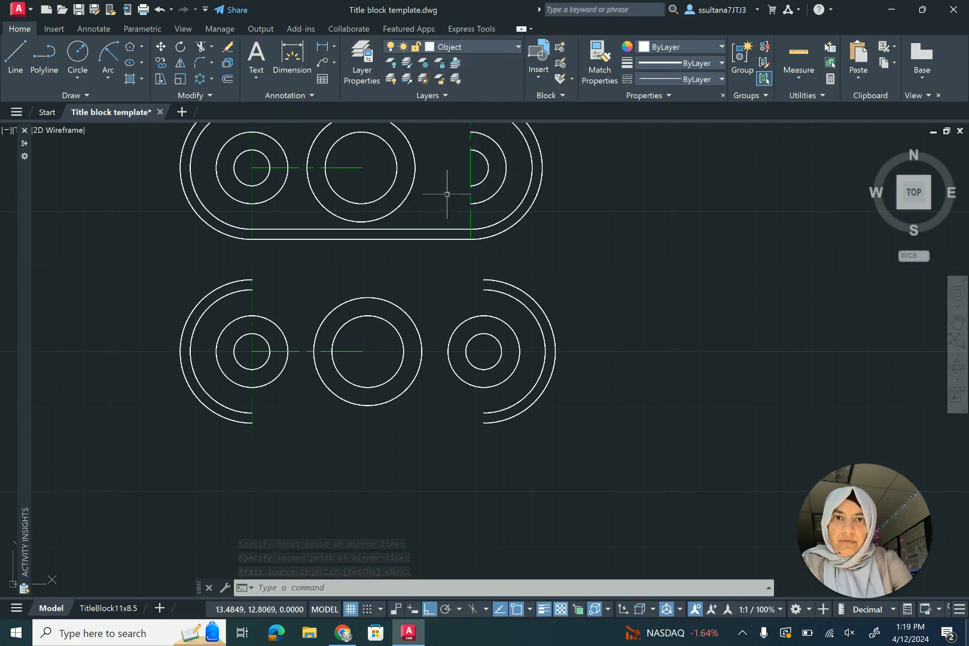
left_click(16, 53)
left_click(252, 279)
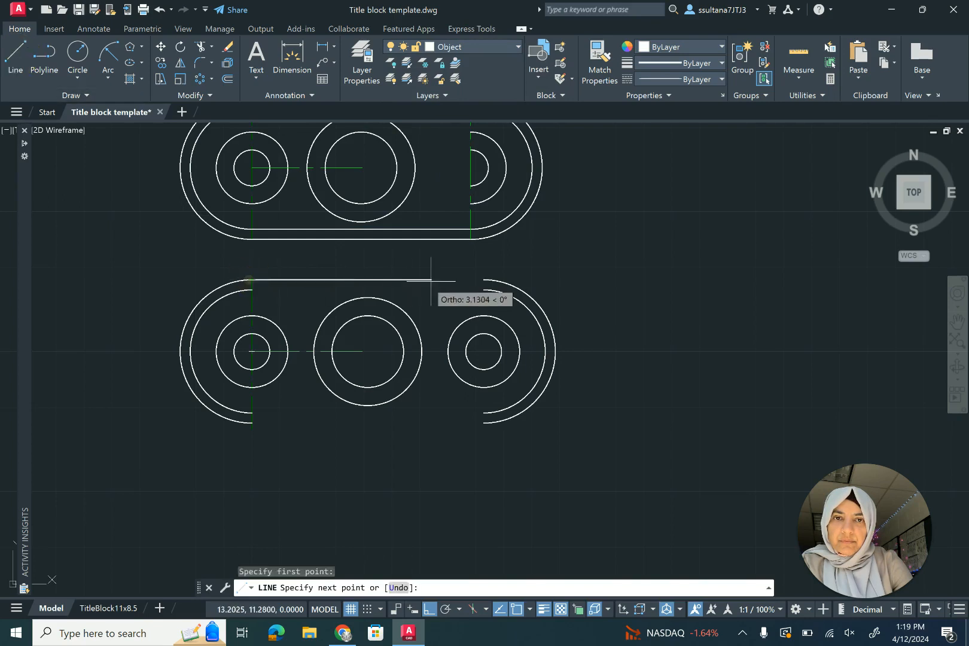
left_click(483, 280)
right_click(444, 284)
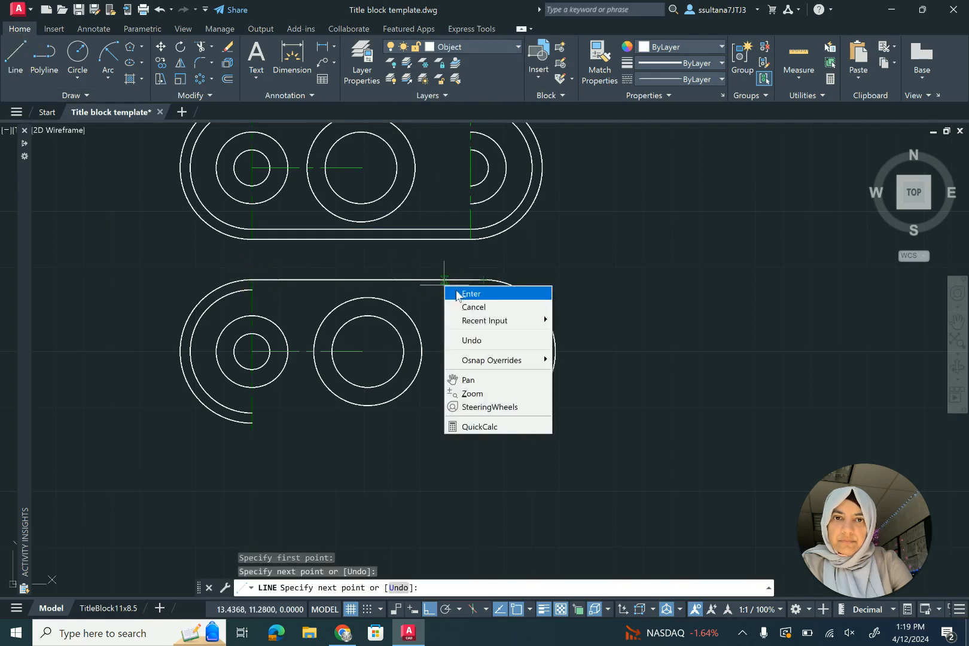
left_click(544, 312)
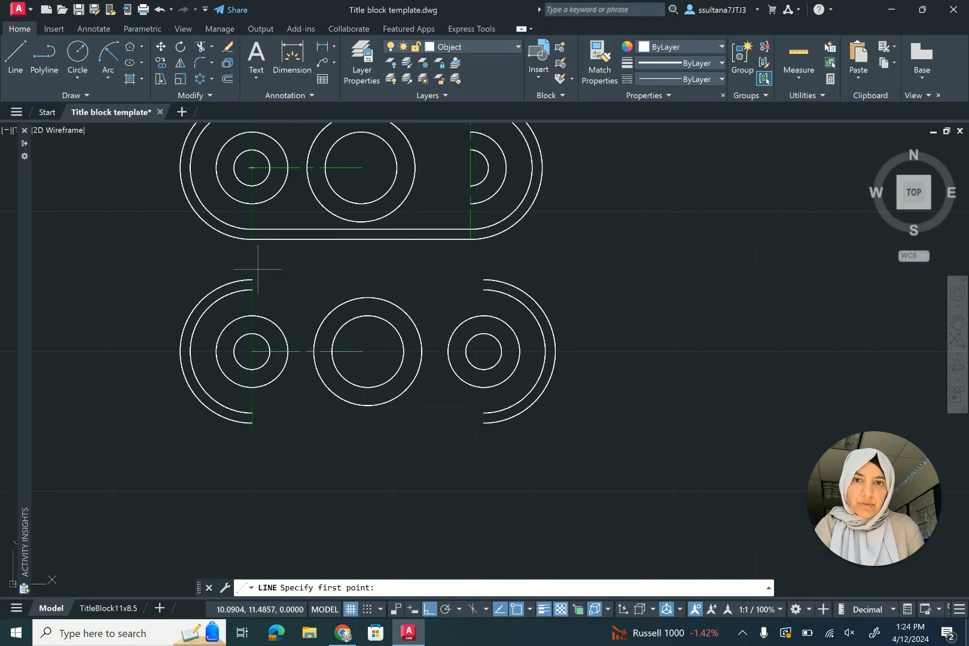
Draw two horizontal lines across the lower figure, joining the upper ends of the outer arcs and of the inner arcs.
left_click(252, 279)
left_click(480, 276)
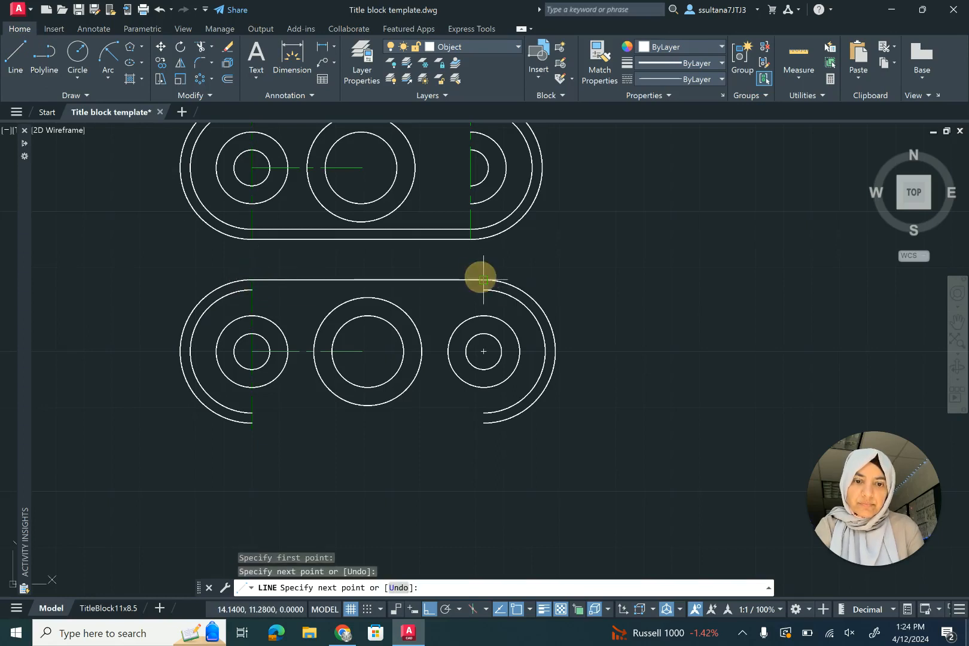
key("Return")
key("Return")
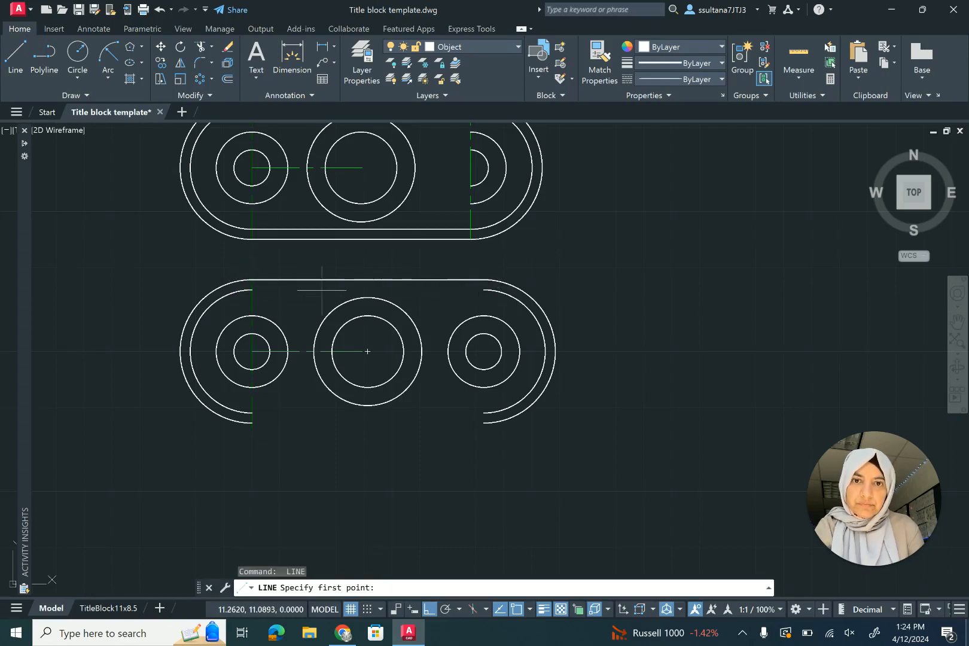
left_click(252, 290)
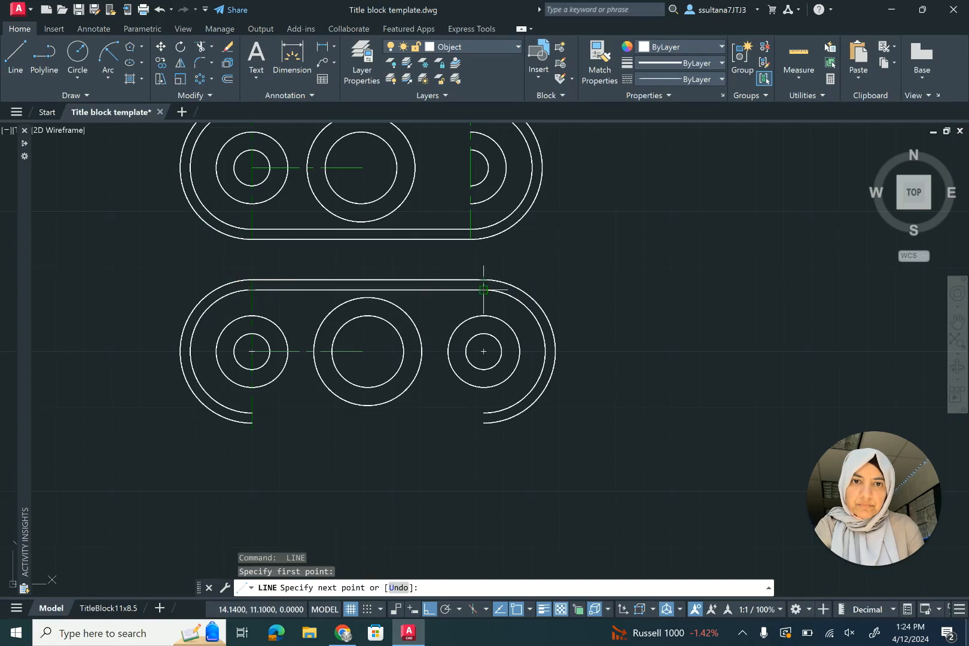
left_click(485, 289)
key("Return")
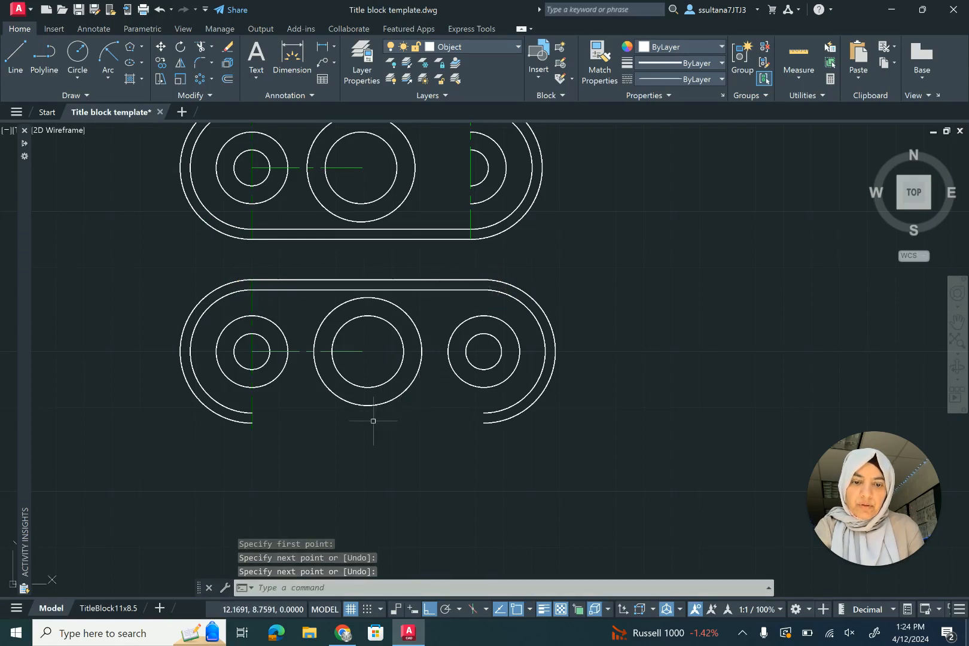
Draw a horizontal line joining the lower ends of the two inner arcs in the lower figure.
key("Return")
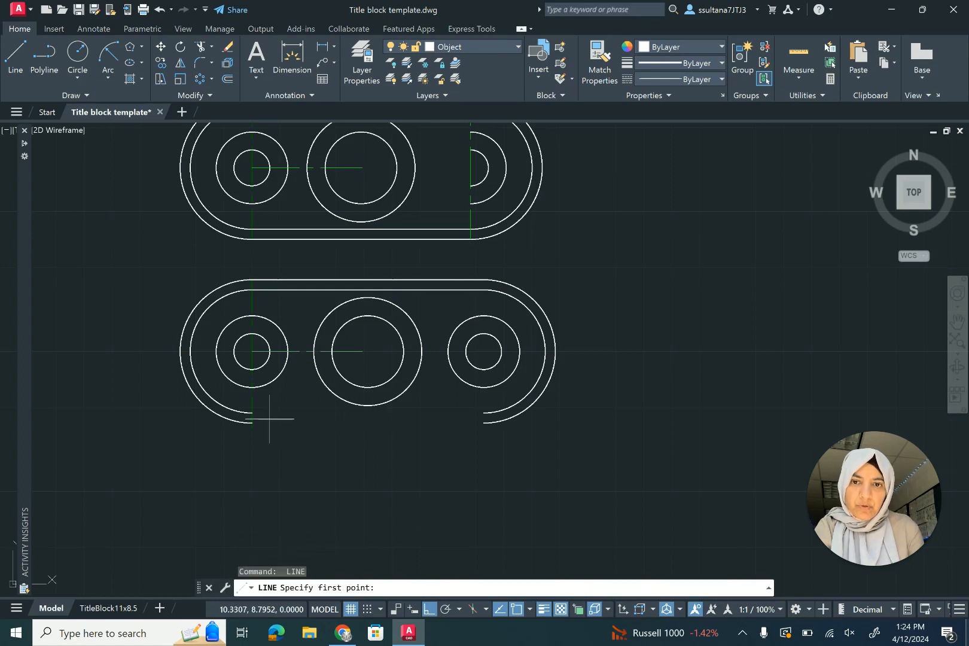
left_click(252, 413)
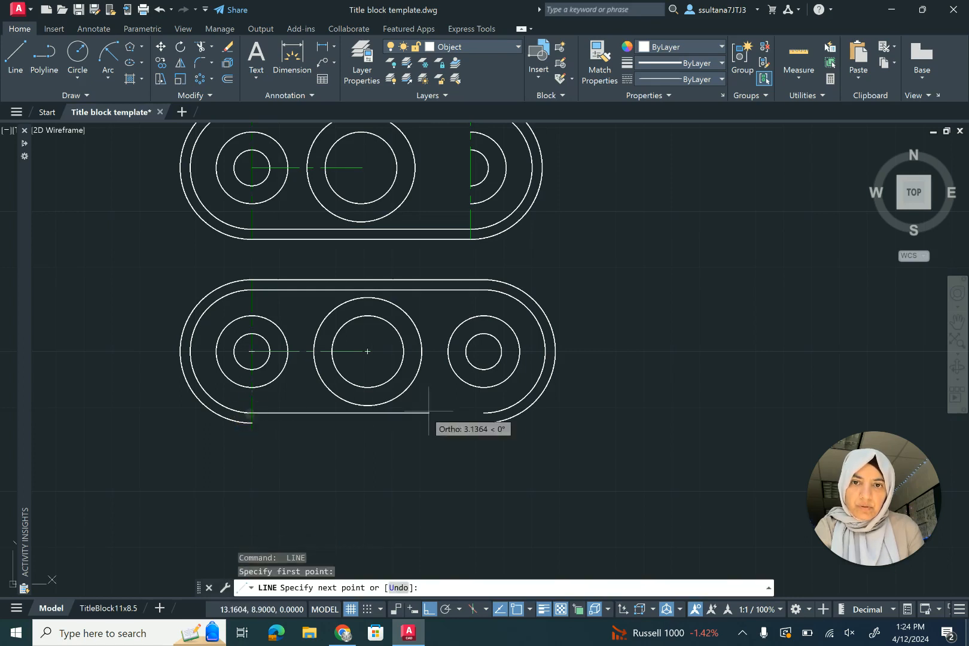
left_click(479, 413)
key("Return")
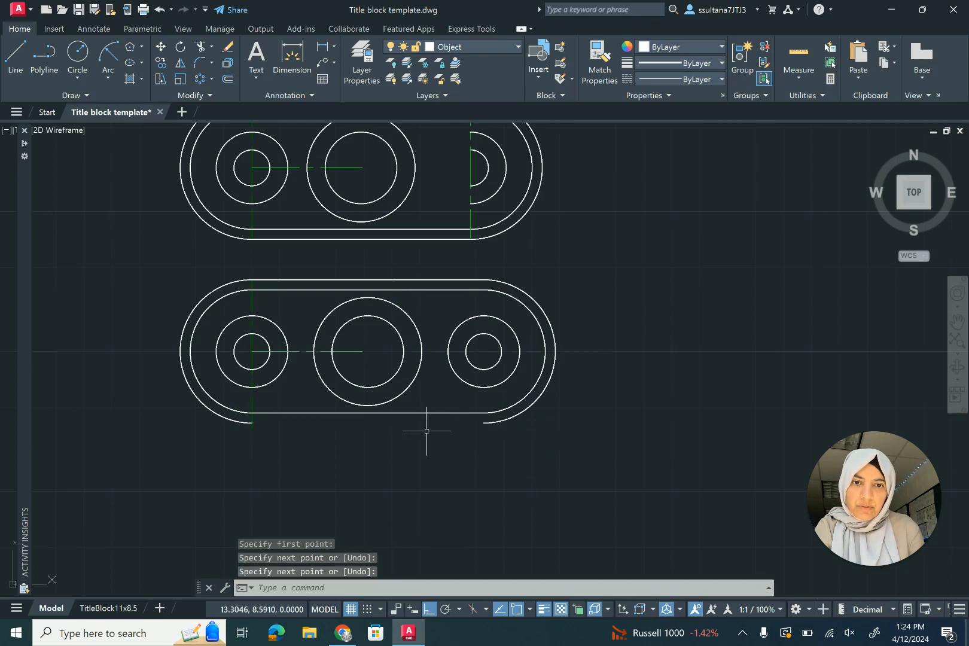
Draw a horizontal line joining the lower ends of the two outer arcs in the lower figure.
key("Return")
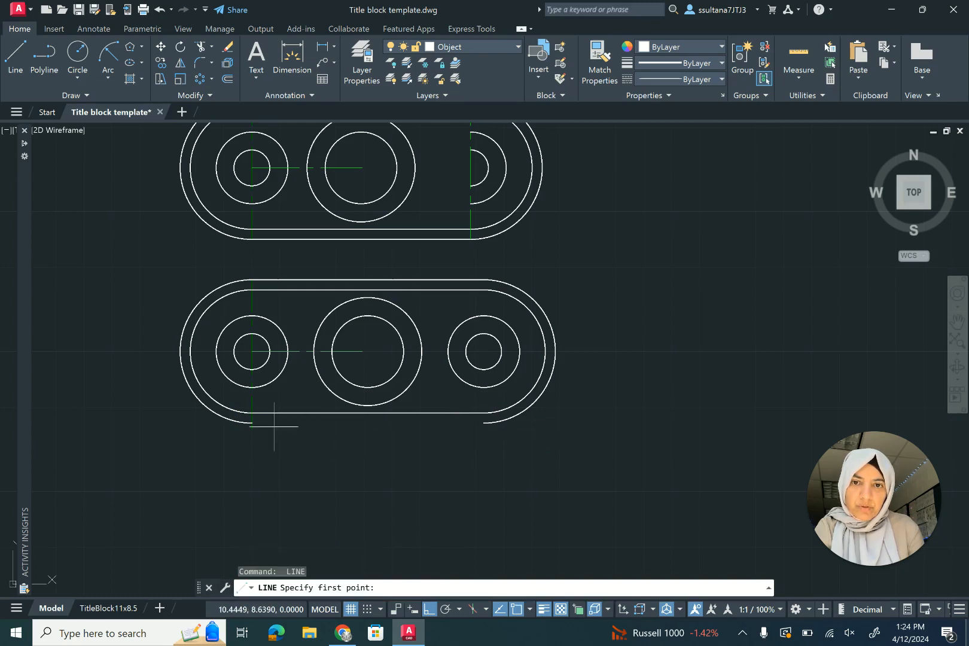
left_click(252, 423)
left_click(482, 423)
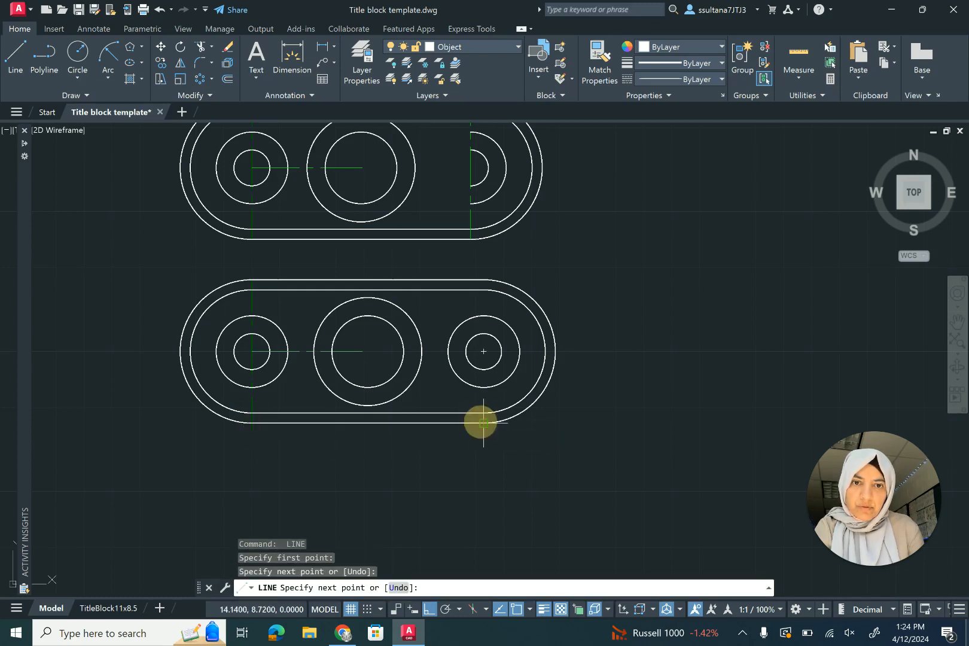
key("Return")
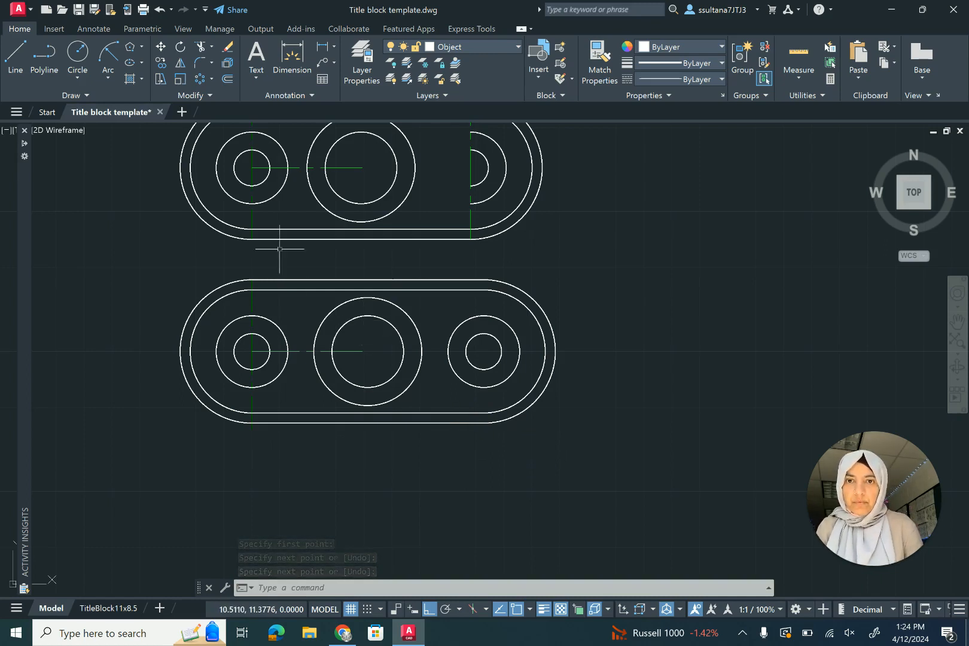
On the Center layer, draw a vertical line through the lower figure's right circles, from the upper to the lower inner horizontal line.
left_click(467, 47)
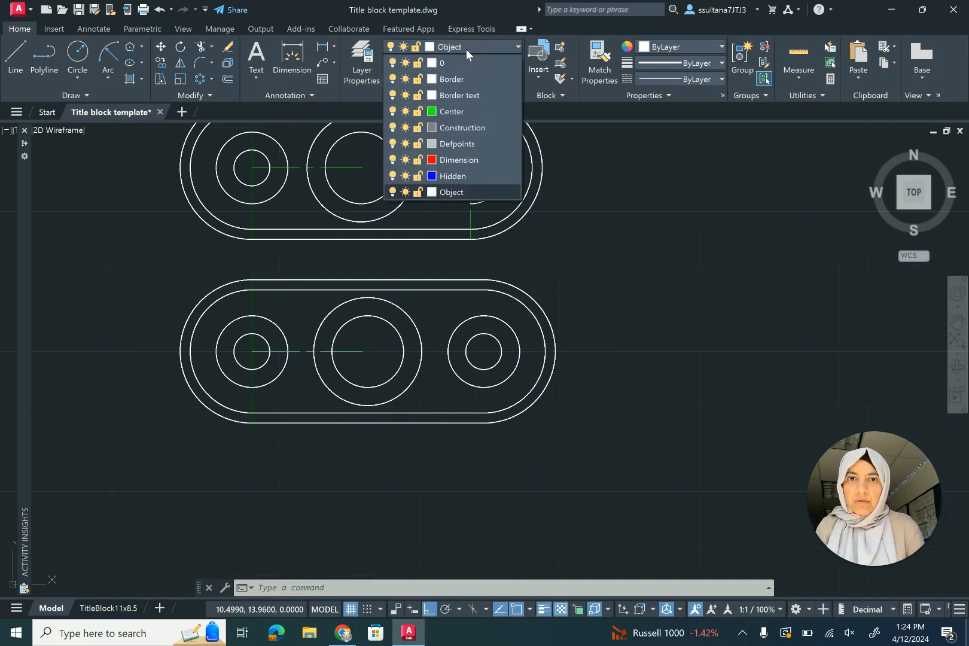
left_click(442, 111)
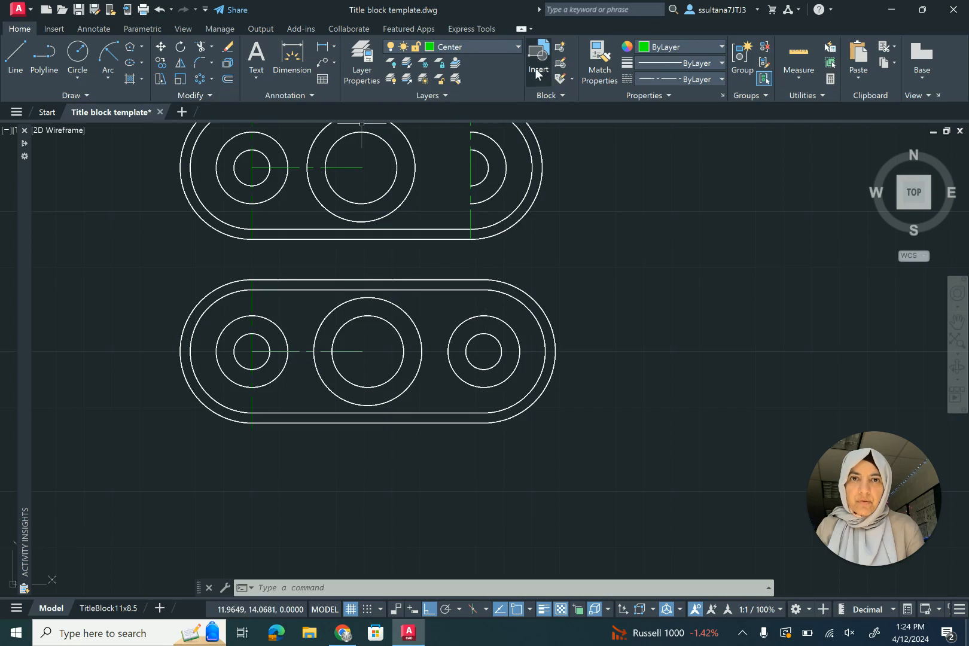
left_click(15, 52)
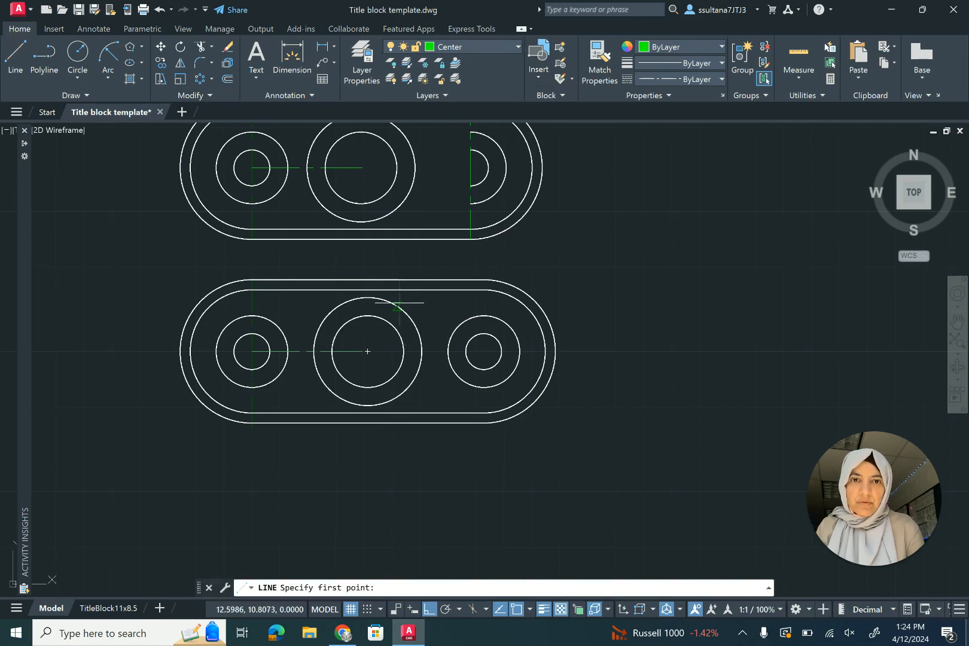
left_click(483, 291)
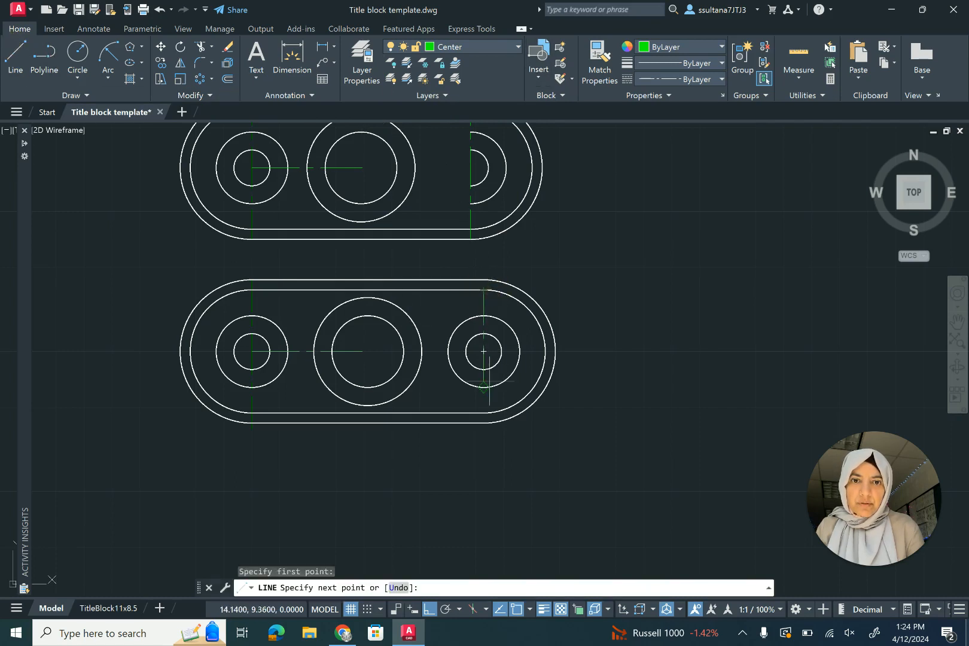
left_click(483, 413)
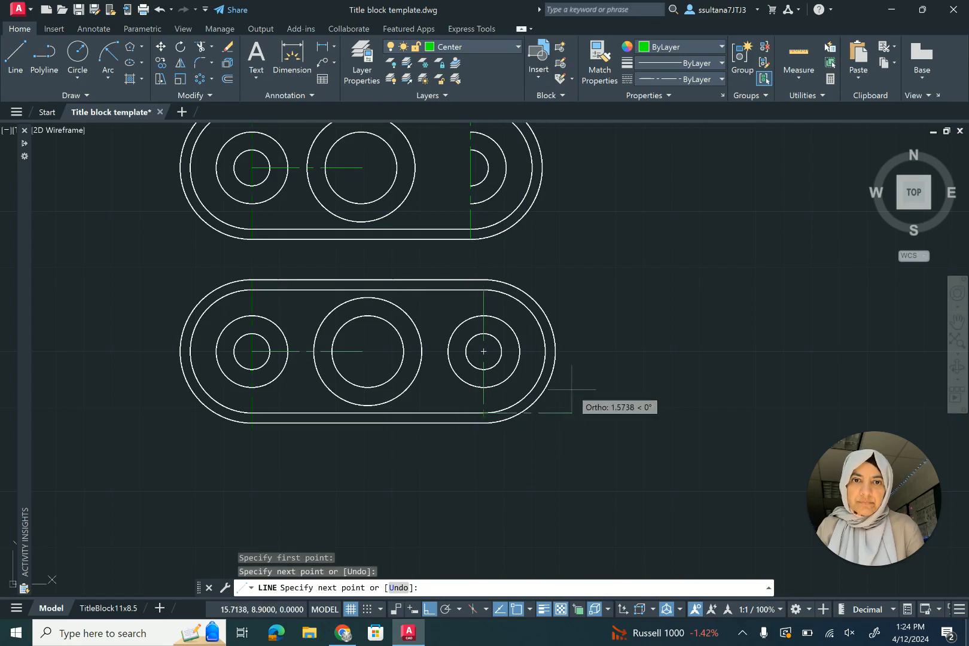
key("Return")
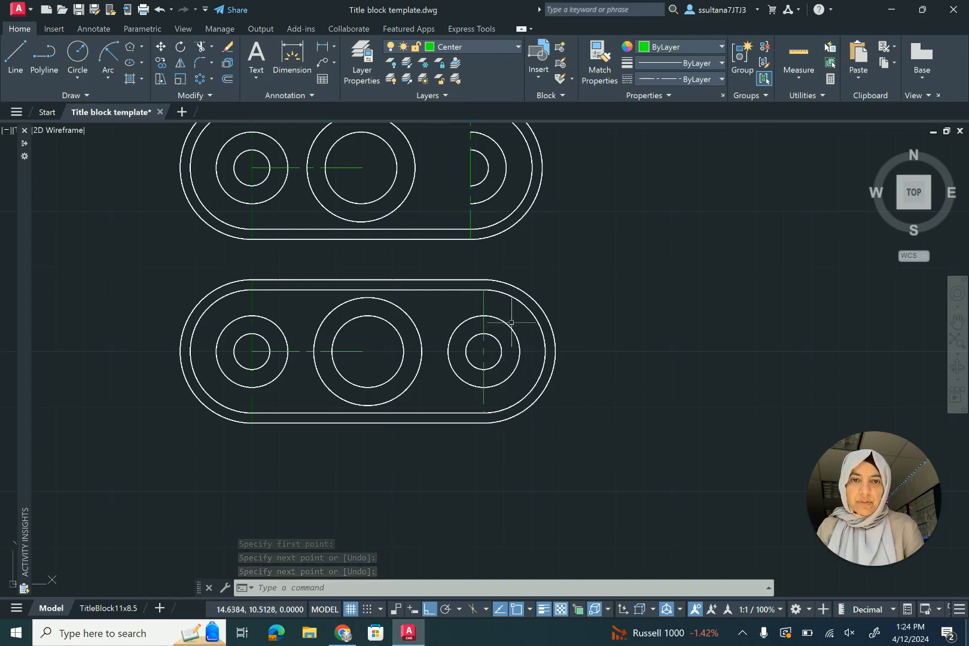
Trim away the left halves of the two right-hand circles in the lower figure, up to the vertical centre line.
left_click(201, 47)
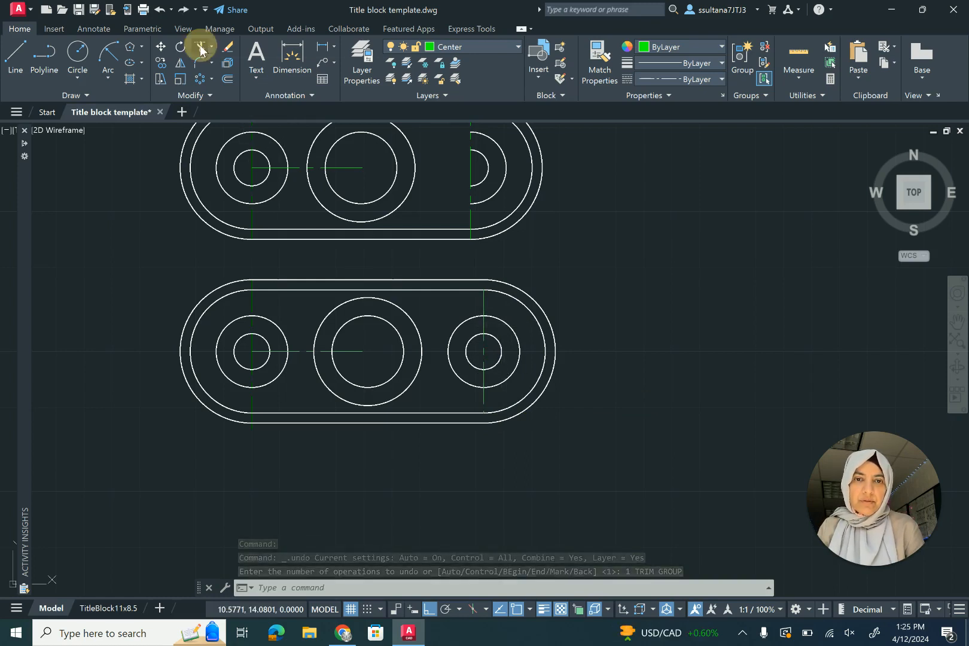
left_click_drag(476, 347, 445, 374)
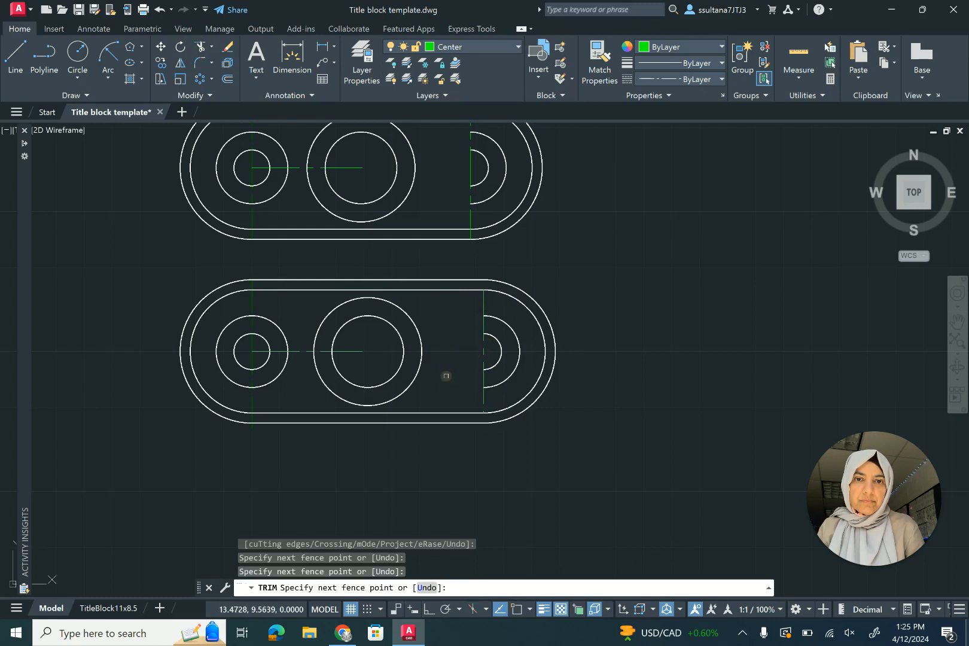
right_click(448, 348)
left_click(459, 356)
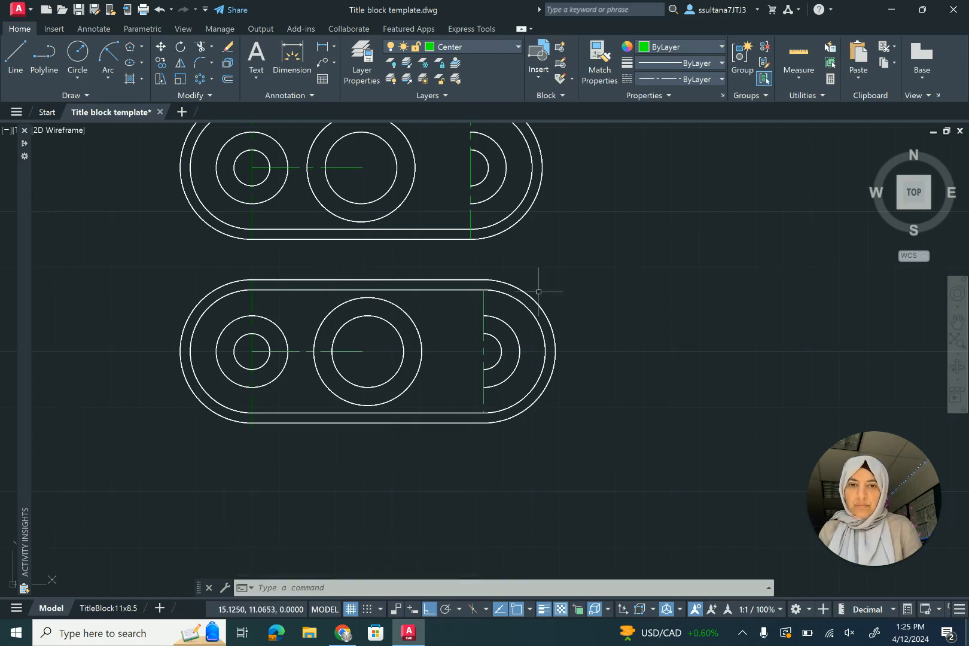
Stretch the right end of the lower figure's horizontal centre line just past the vertical centre line of the half circles.
left_click(361, 351)
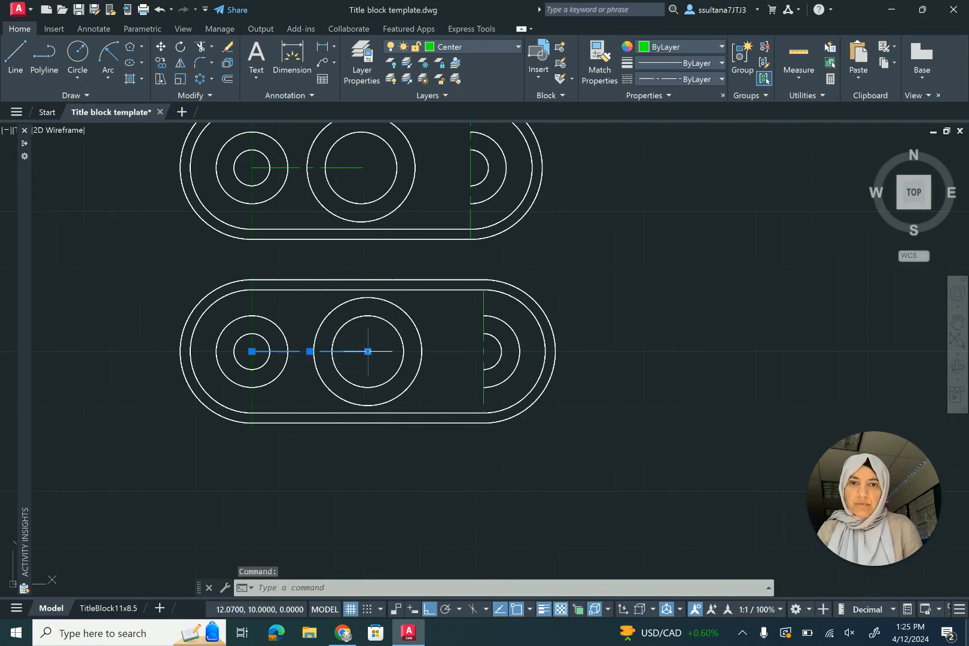
left_click(368, 351)
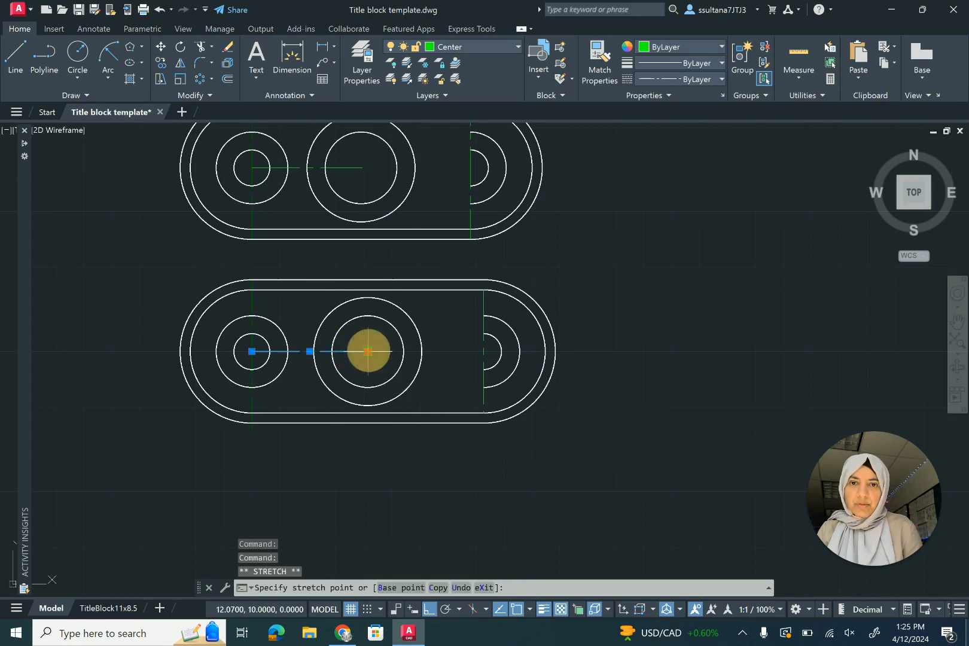
left_click(501, 351)
Delete the entire upper figure, keeping only the lower slot plate.
scroll(477, 383, "down", 2)
left_click(545, 192)
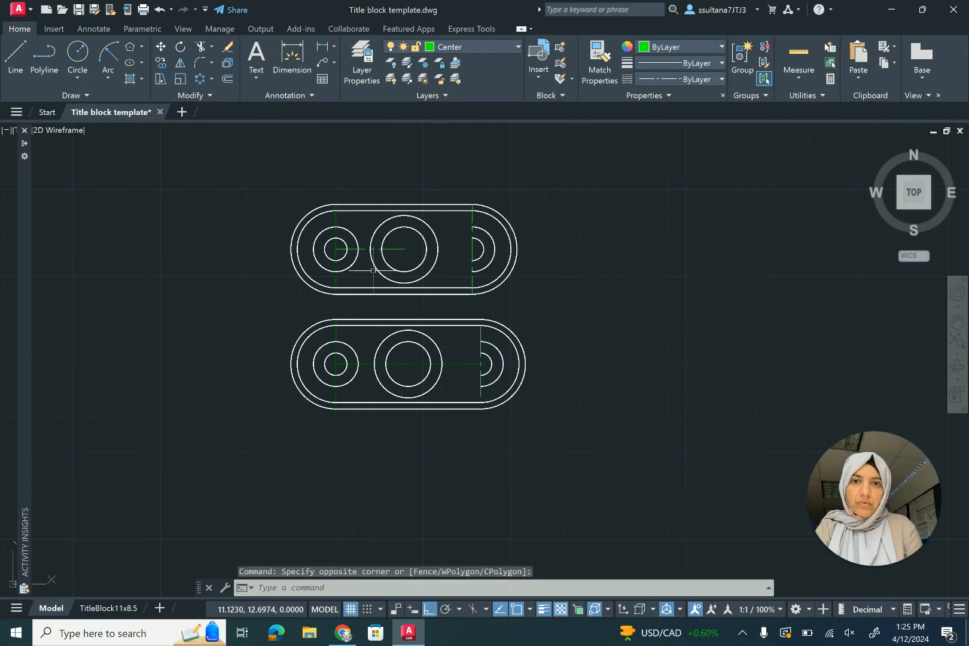
left_click(282, 304)
key("Delete")
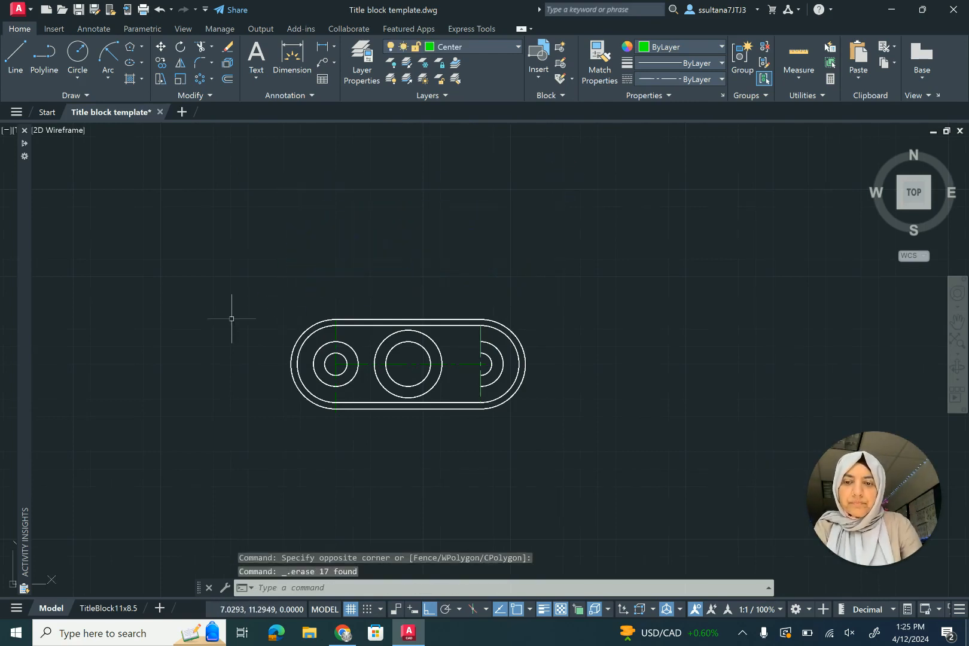
Switch to the TitleBlock11x8.5 layout, activate its viewport and zoom it to the drawing's extents.
left_click(108, 608)
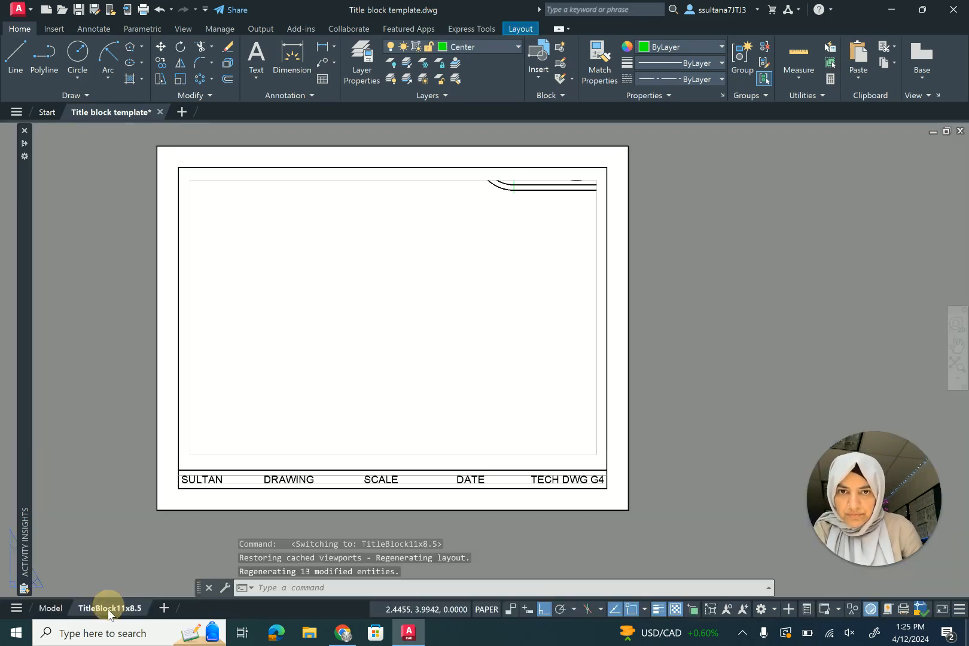
left_click(436, 294)
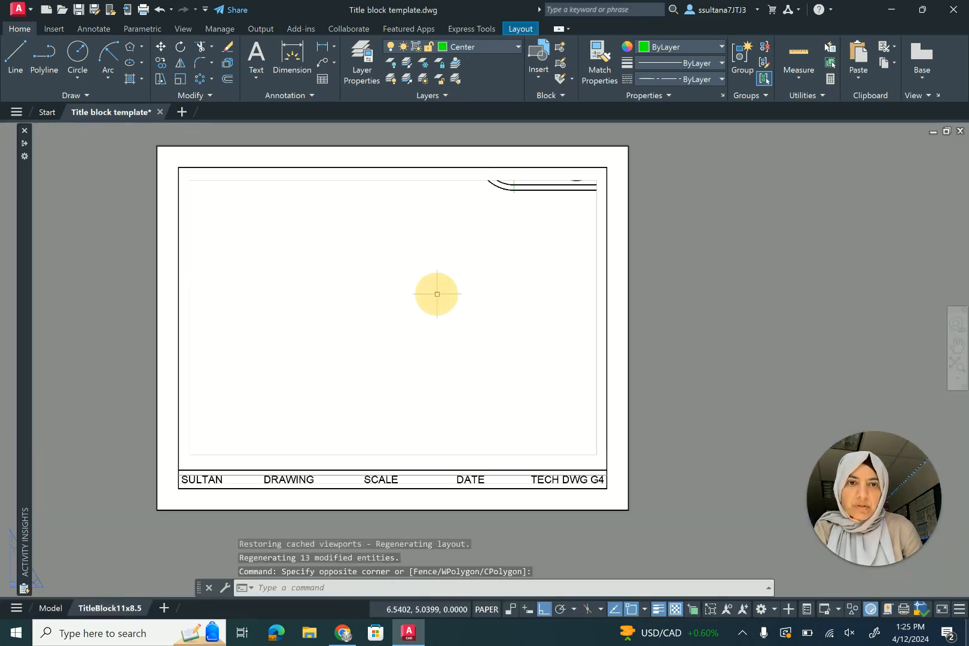
double_click(489, 308)
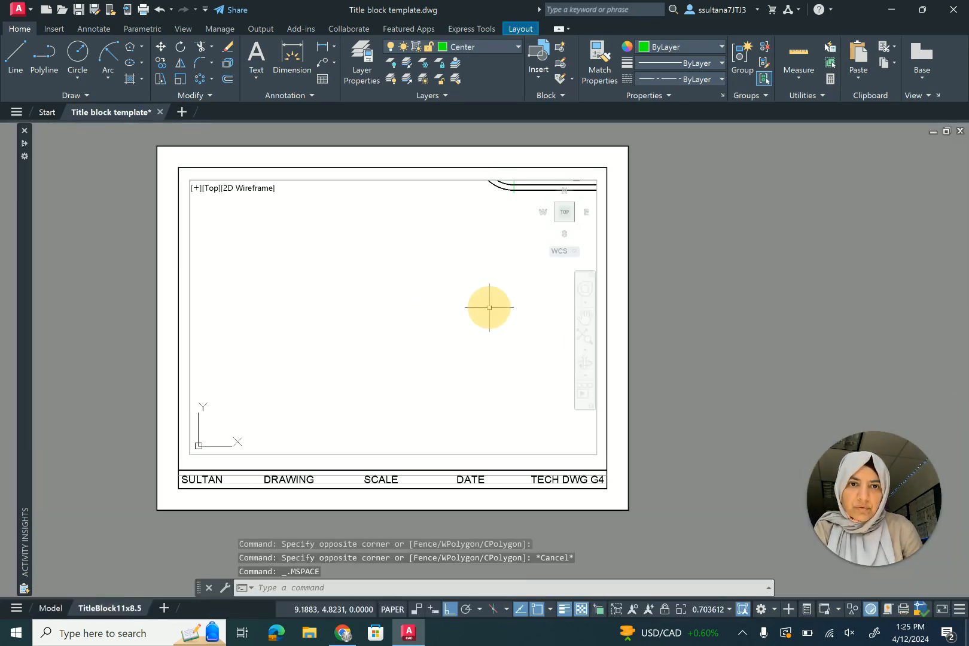
left_click(582, 338)
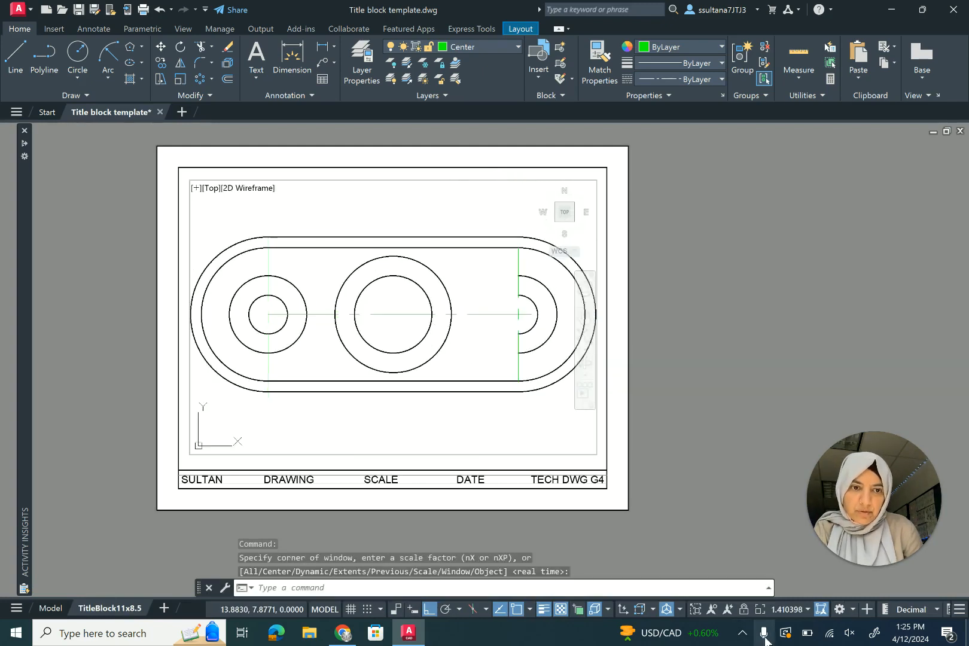
Set the viewport scale to 1:1, lock the viewport and return to paper space.
left_click(809, 609)
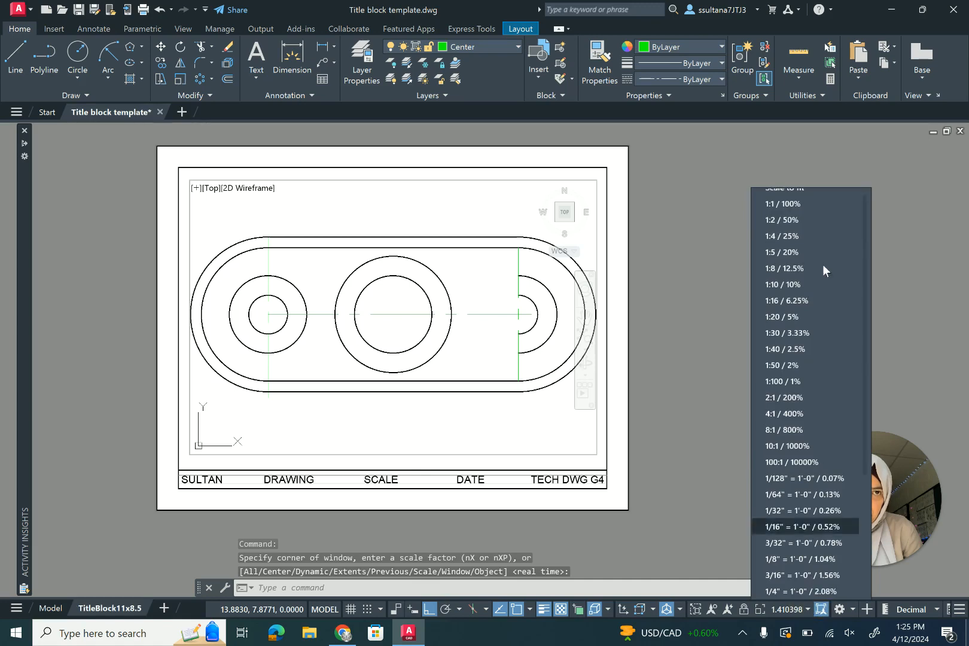
left_click(809, 204)
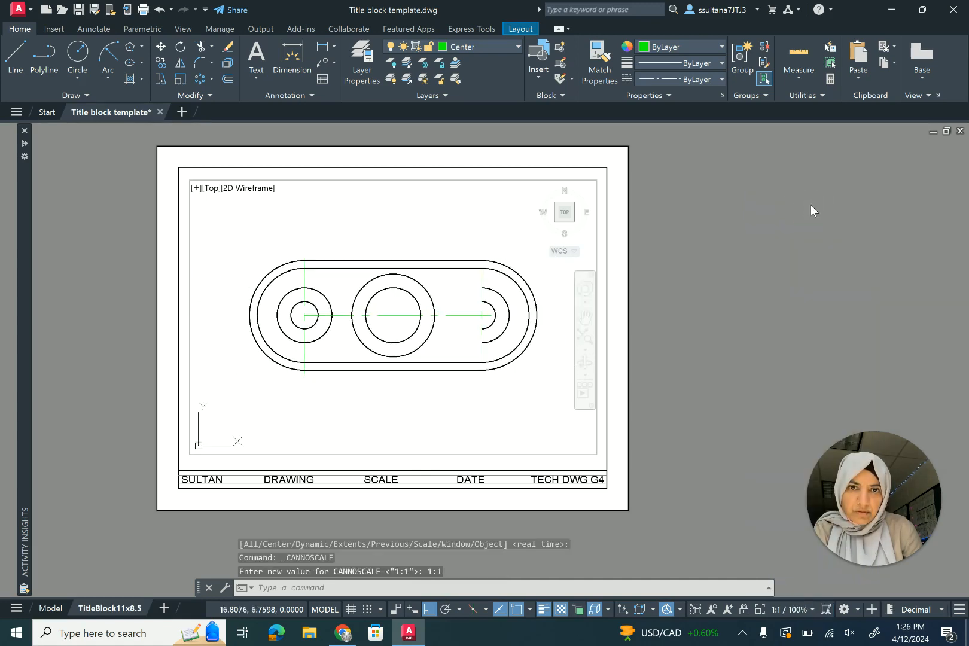
left_click(744, 609)
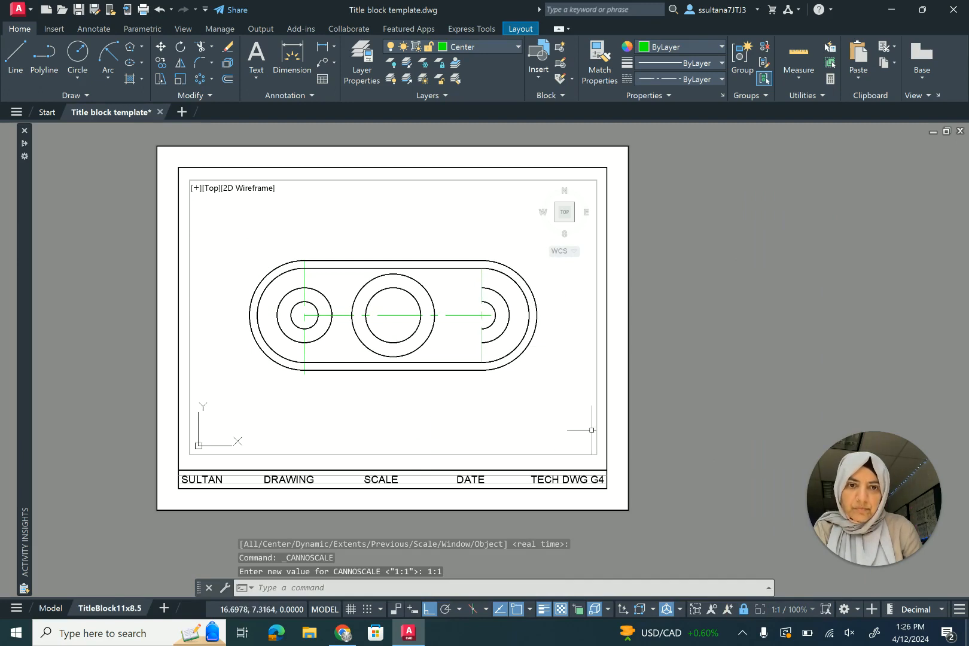
double_click(643, 378)
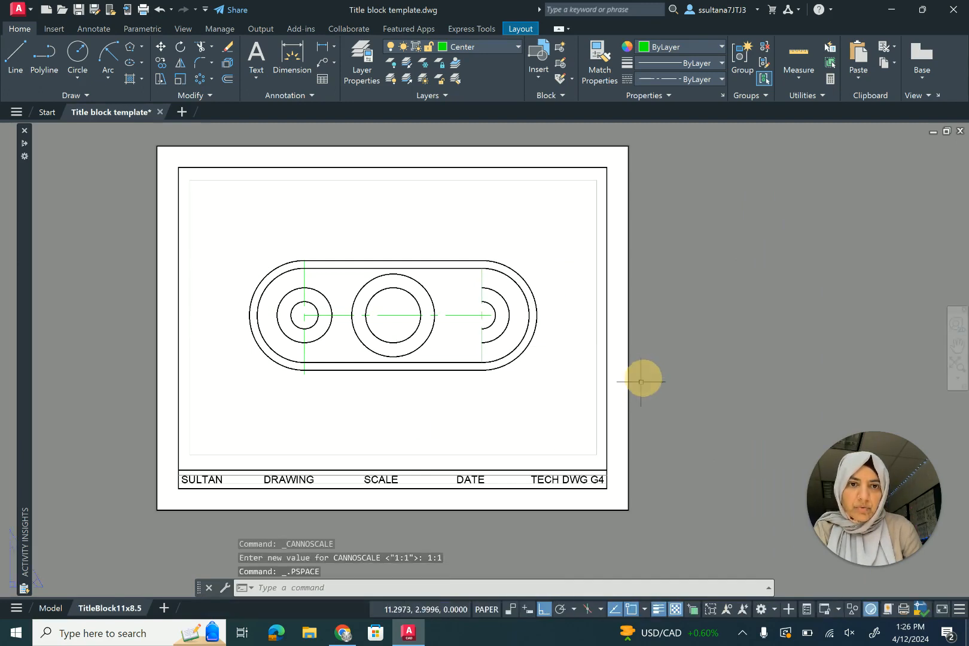
Make Dimension the current layer and add a radius dimension to the plate's outer left arc, placed outside its upper left.
left_click(490, 47)
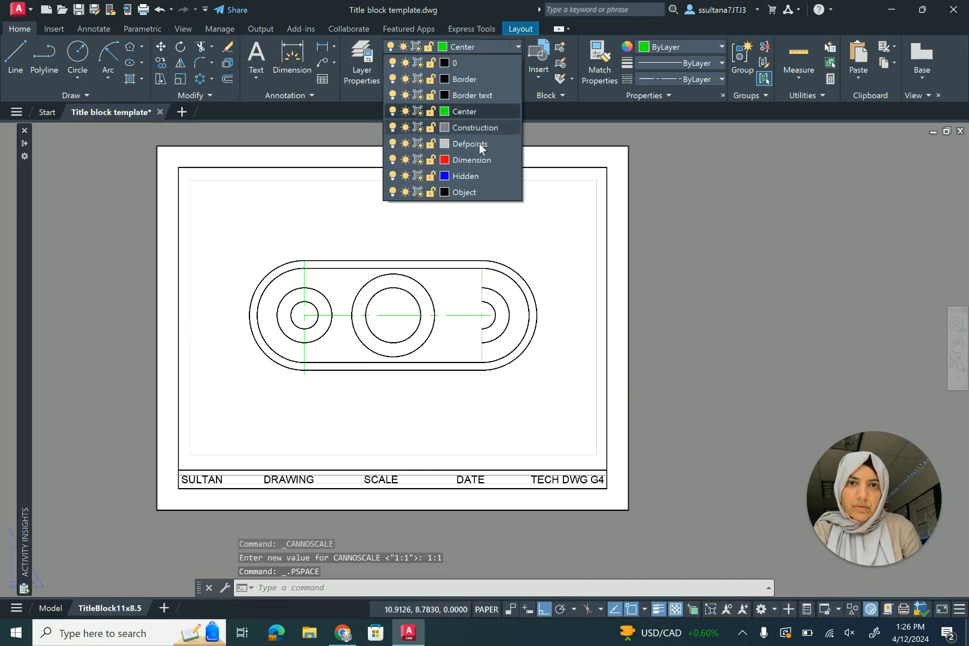
left_click(478, 159)
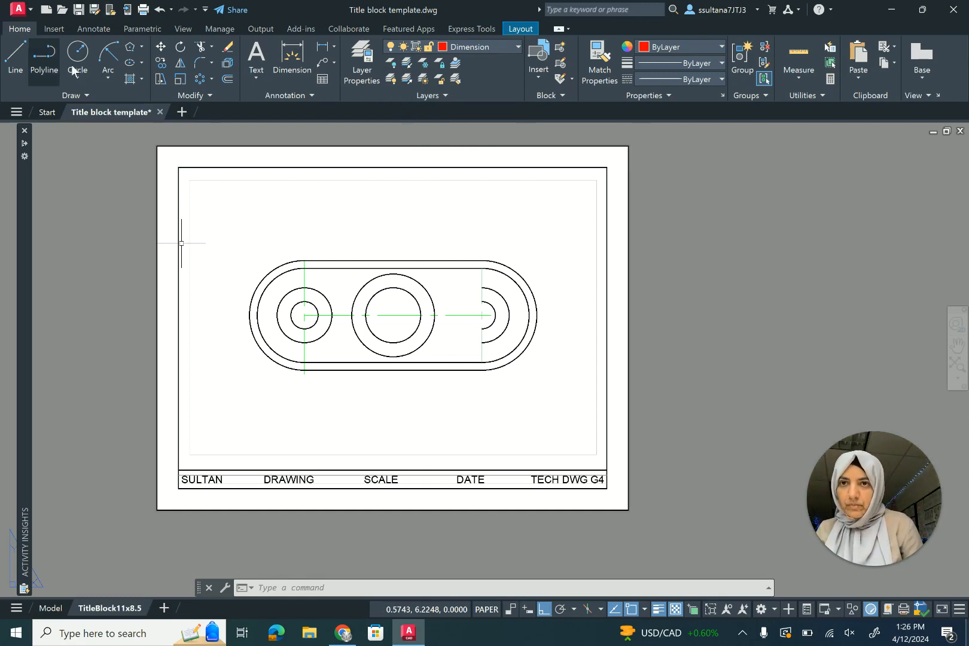
left_click(335, 47)
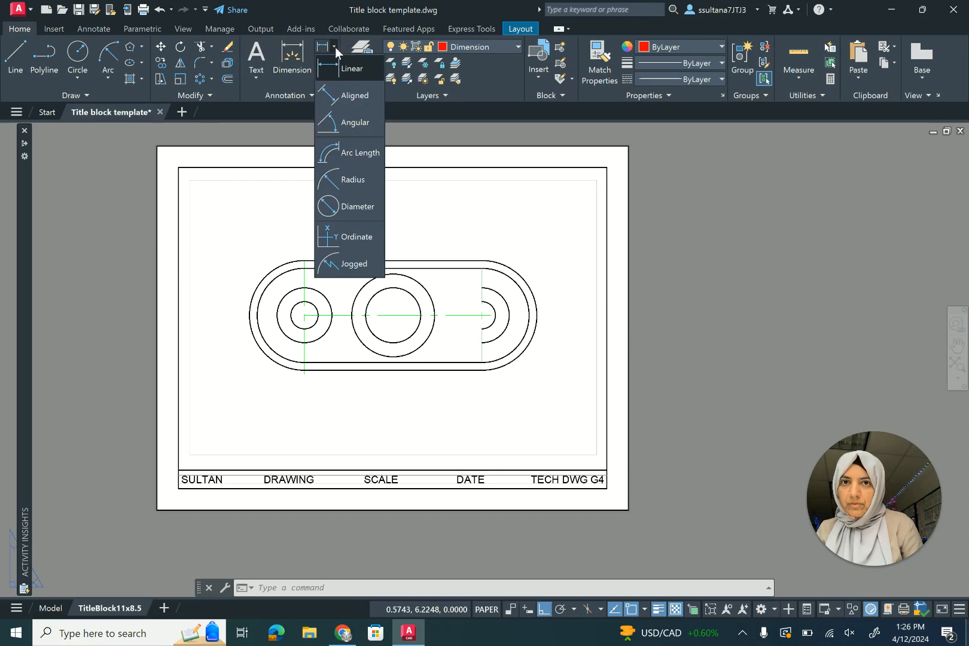
left_click(340, 176)
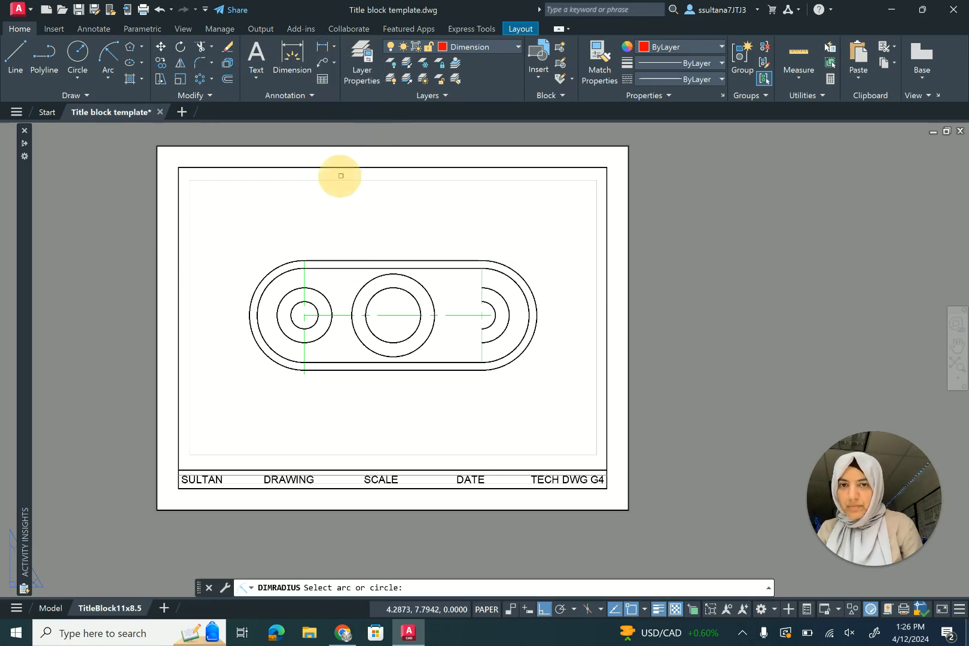
left_click(271, 272)
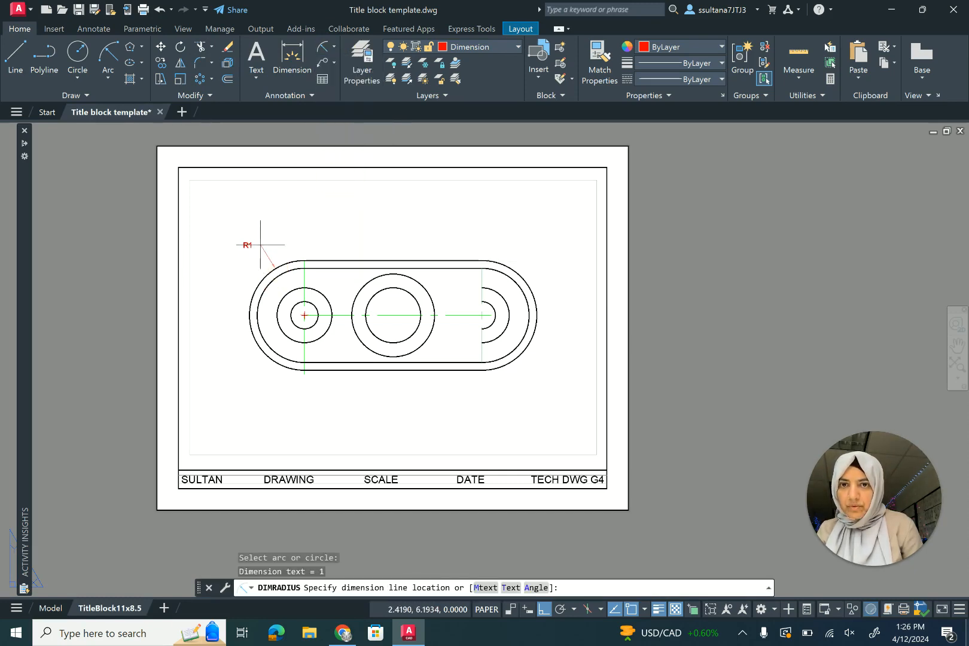
left_click(262, 245)
Add a radius dimension to the plate's inner left arc, placed outside the plate below the outer arc's dimension.
left_click(326, 48)
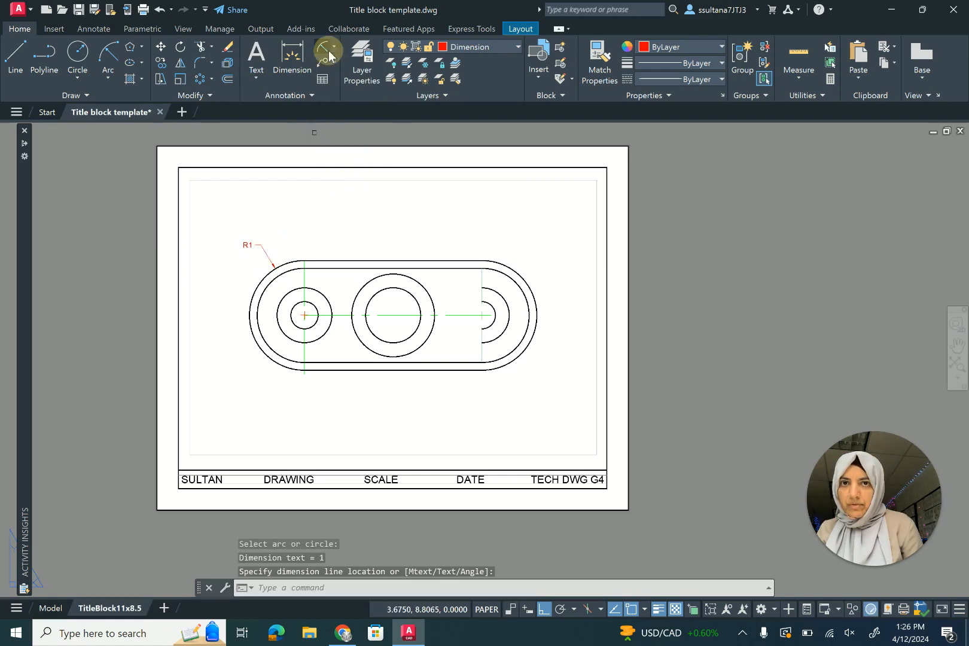
left_click(262, 297)
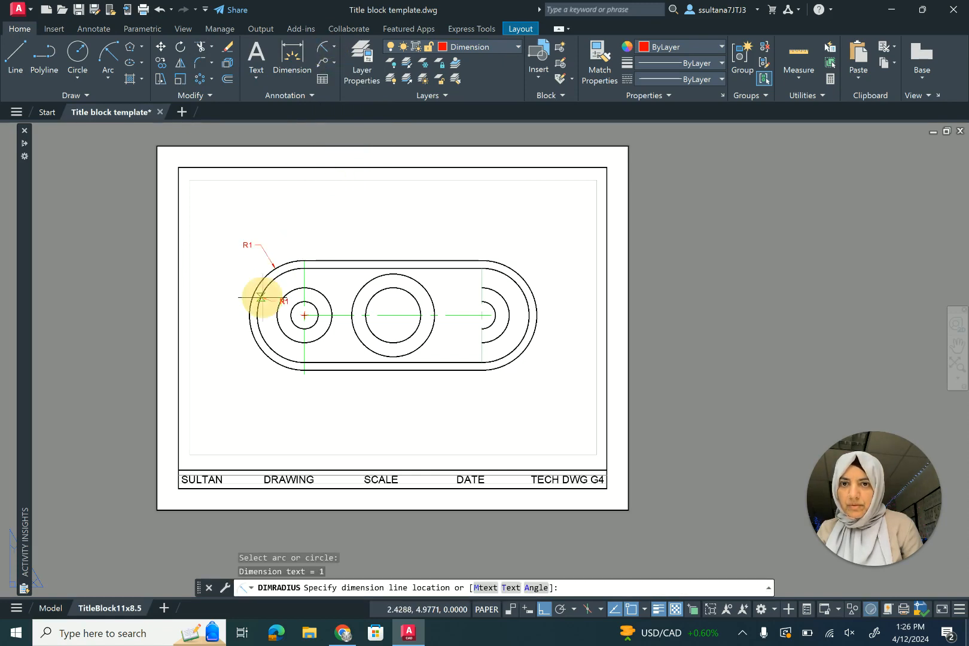
left_click(256, 262)
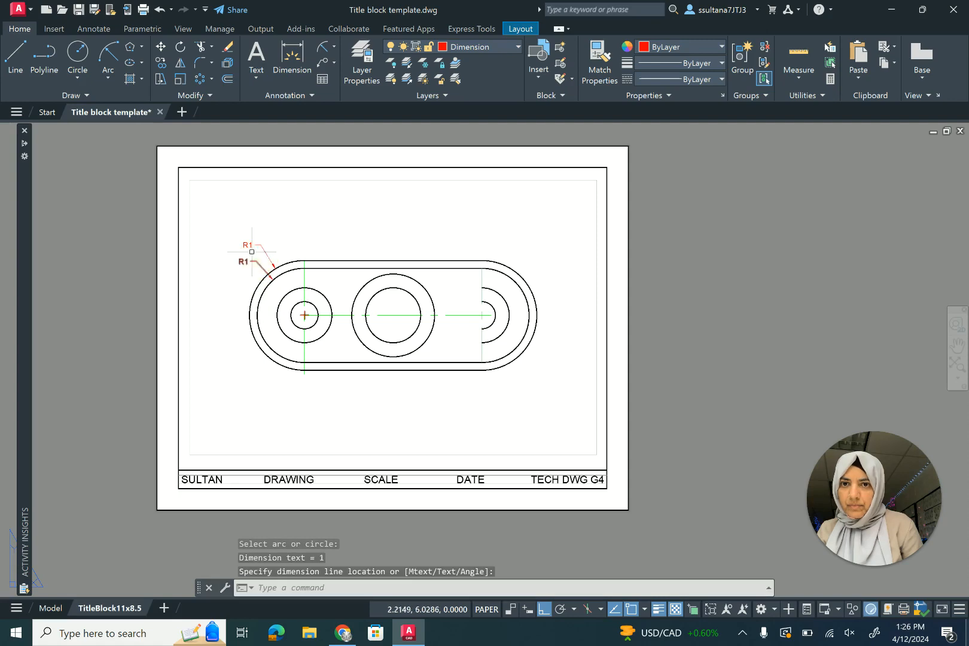
Modify the Standard dimension style to show linear dimensions with 0.00 precision.
scroll(213, 239, "up", 3)
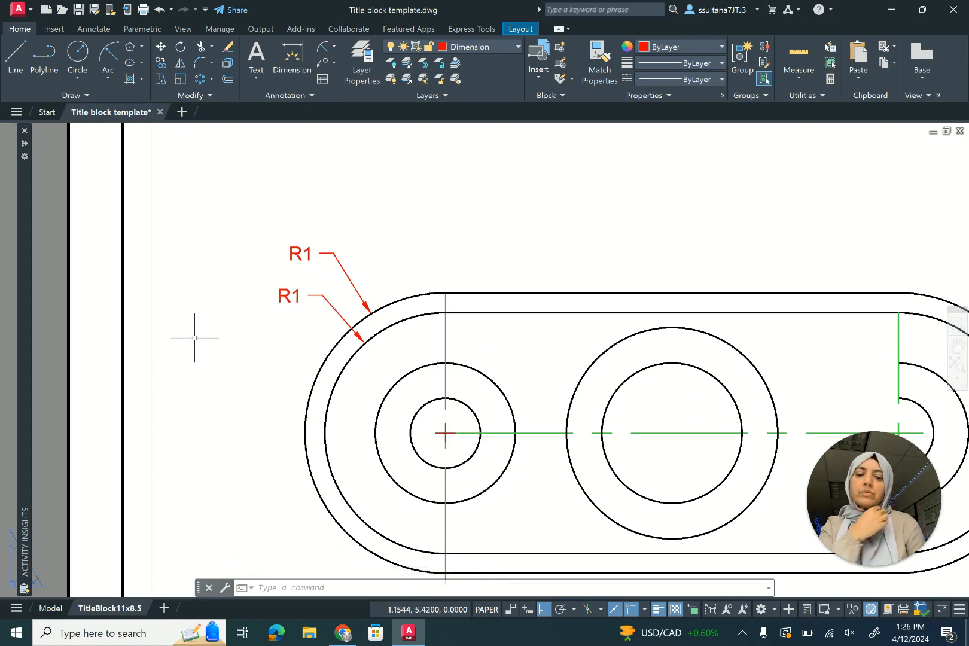
type("msty")
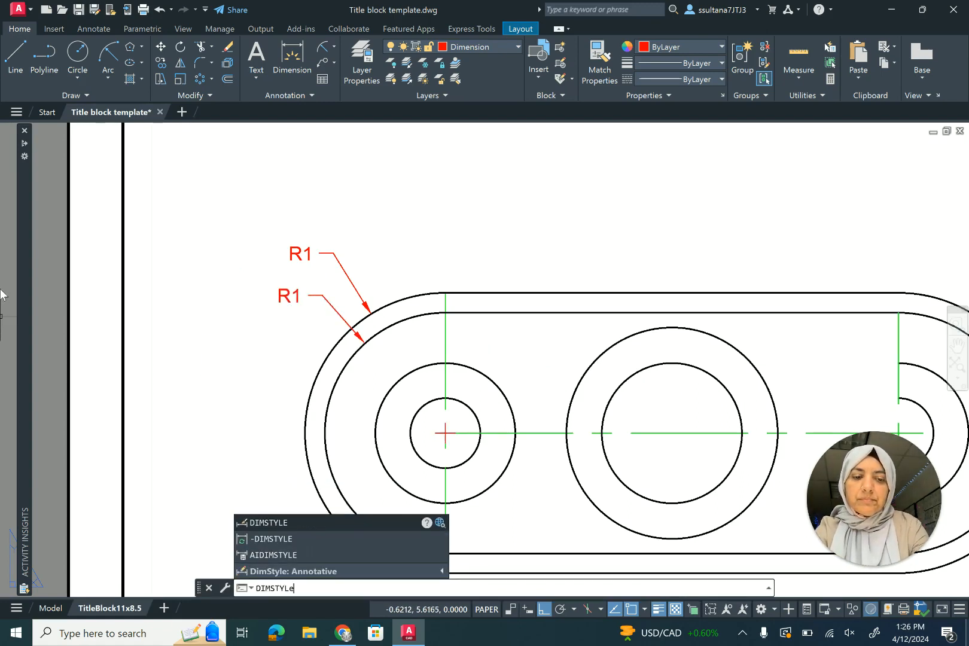
key("Return")
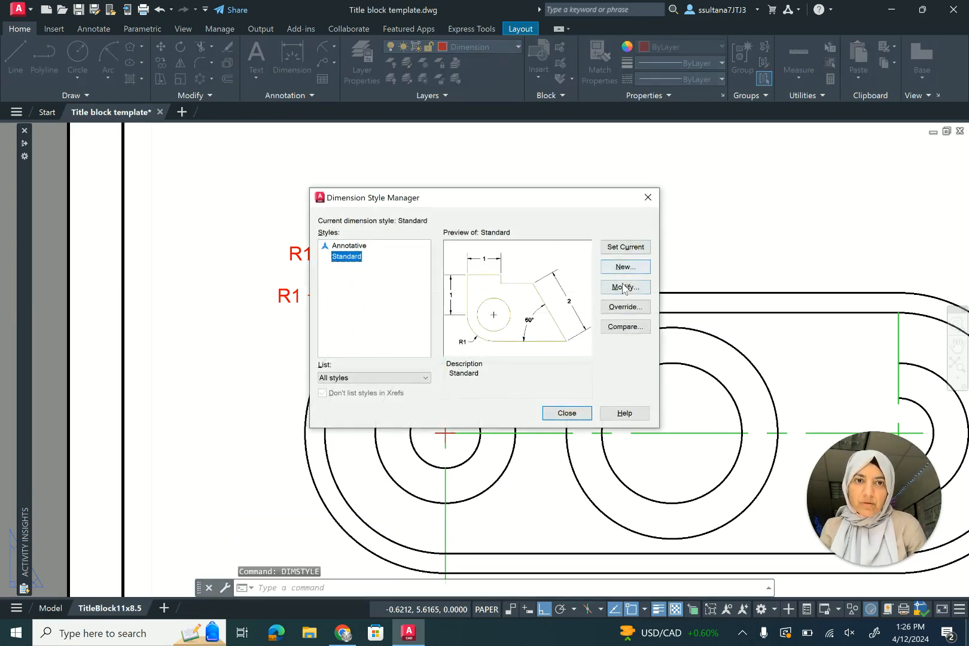
left_click(622, 290)
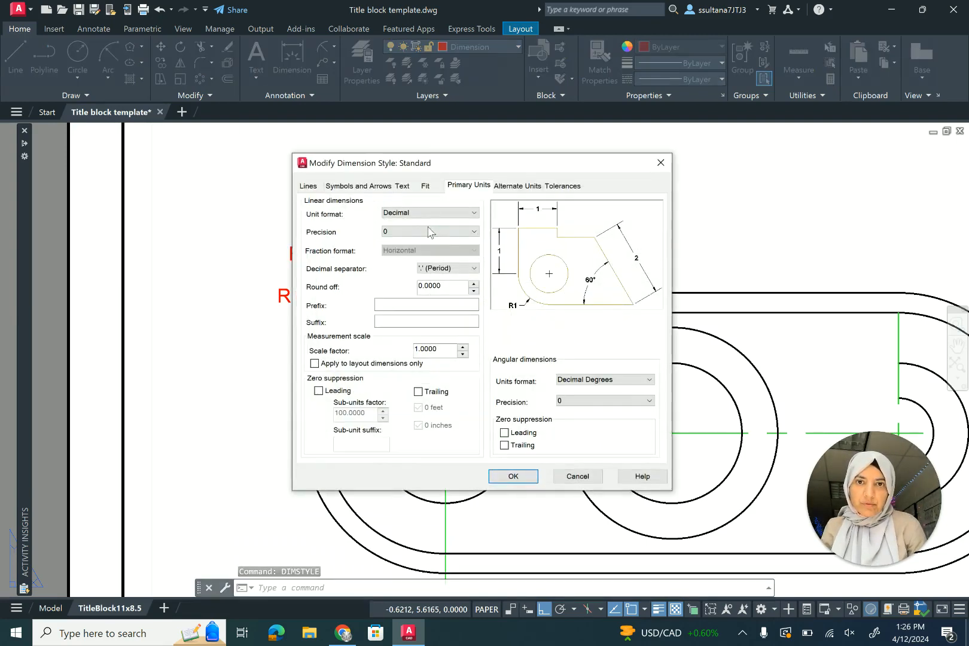
left_click(475, 231)
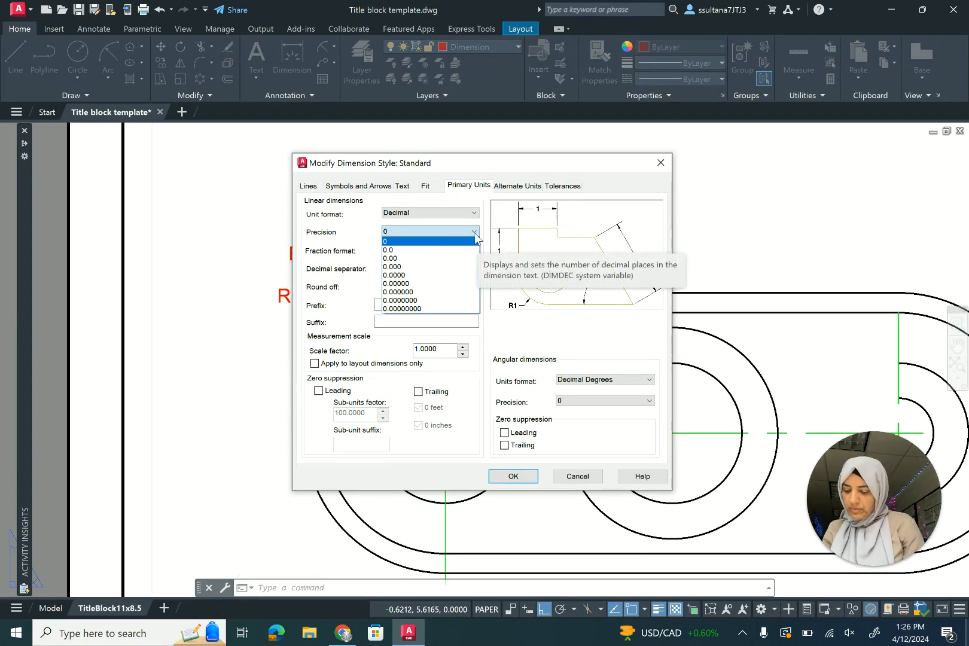
left_click(429, 259)
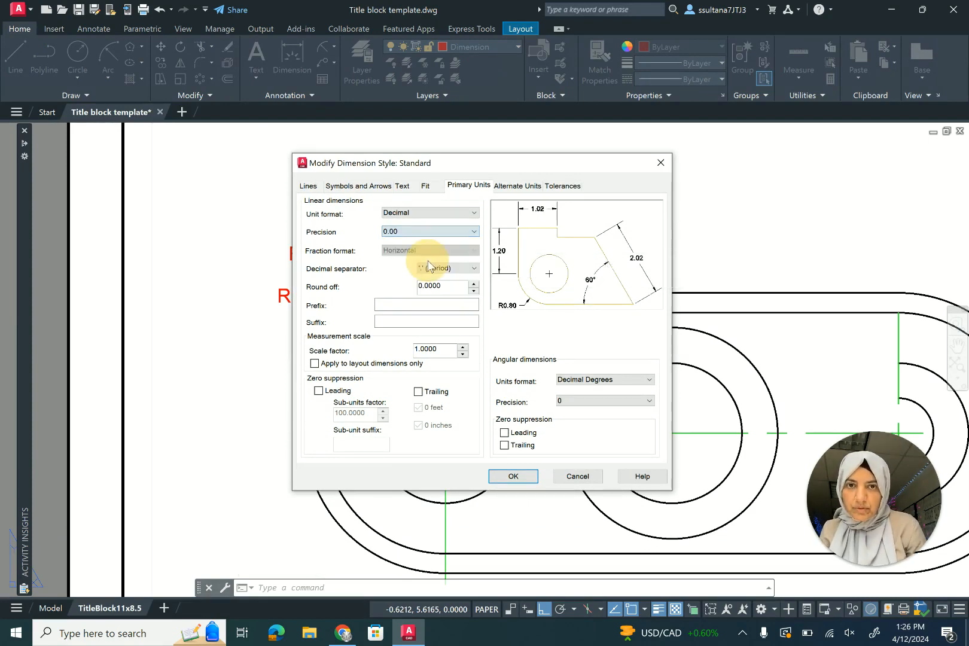
left_click(512, 477)
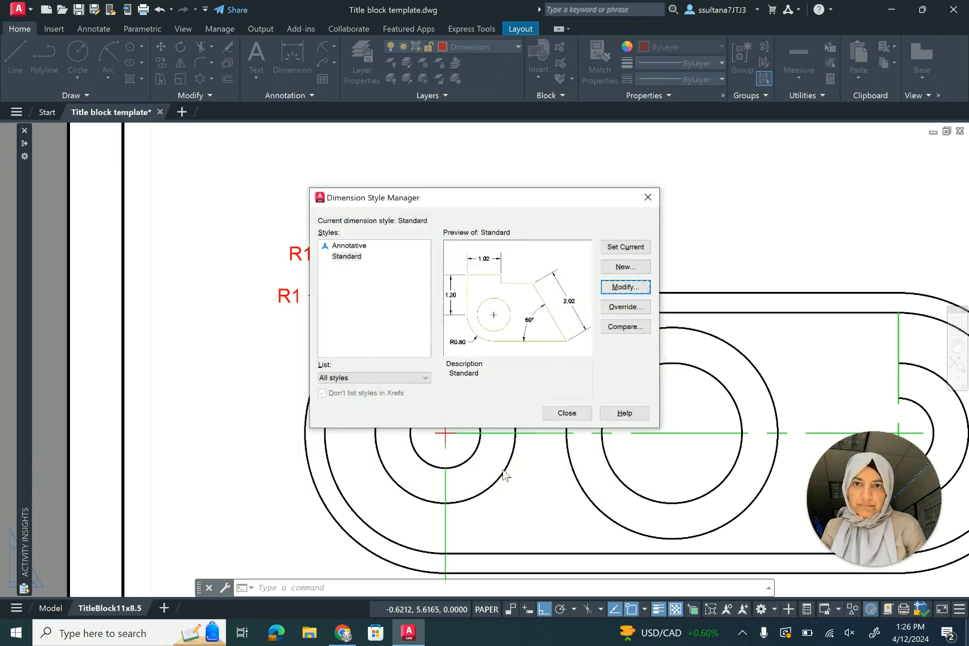
left_click(562, 413)
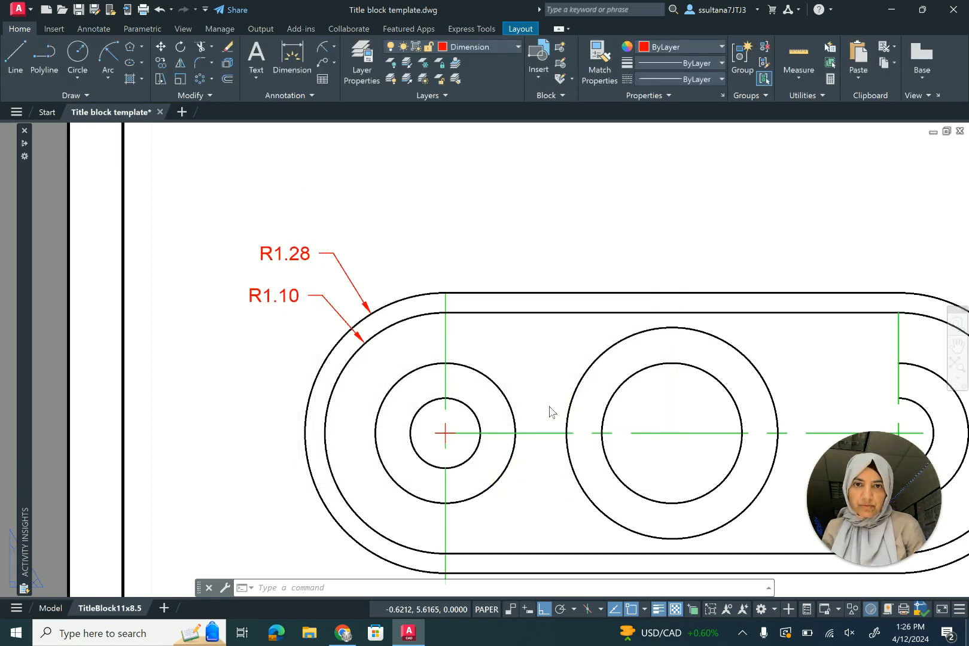
Add diameter dimensions to the left outer and inner circles above the plate, with the inner one's text shifted right, clear of the outer's leader.
scroll(237, 281, "down", 2)
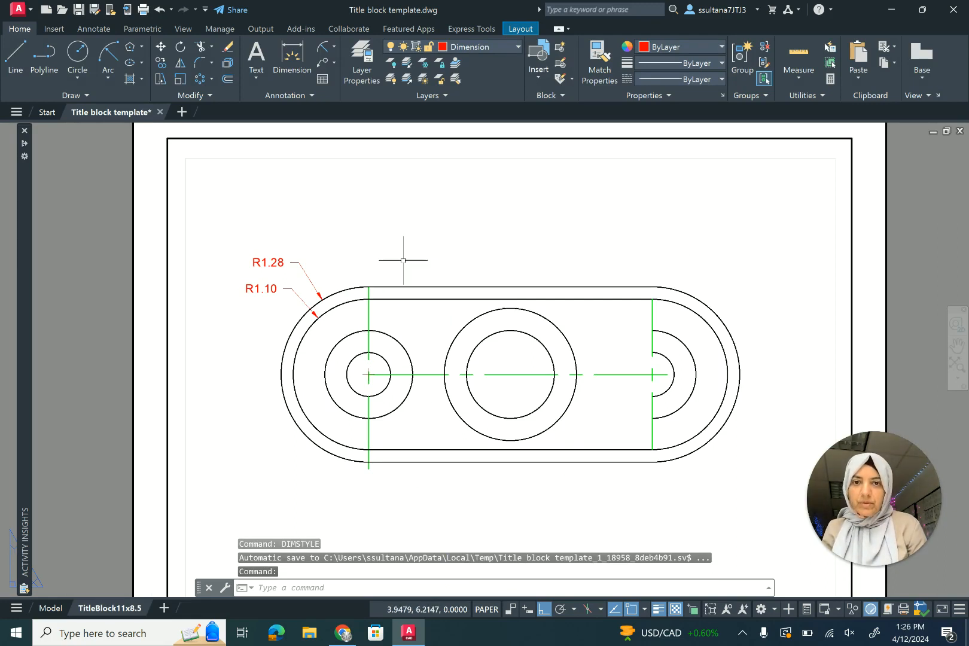
left_click(333, 48)
left_click(331, 208)
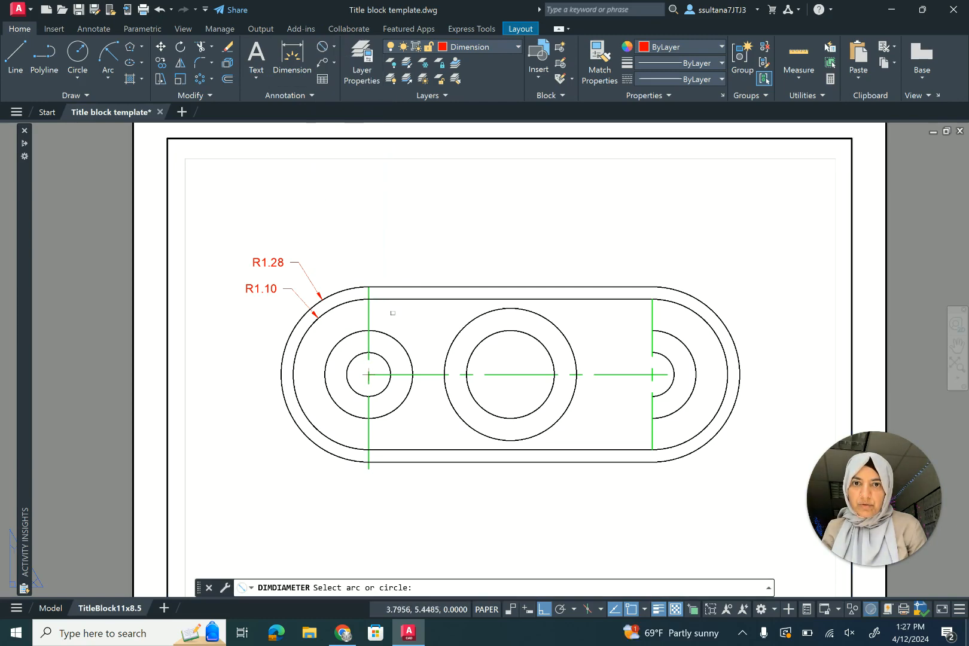
left_click(388, 332)
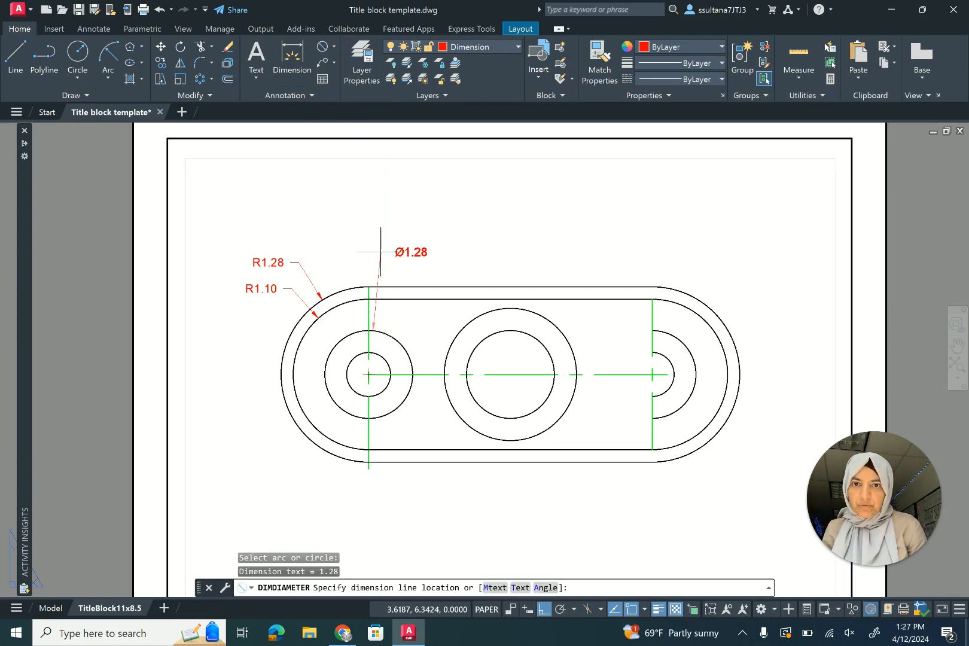
left_click(382, 247)
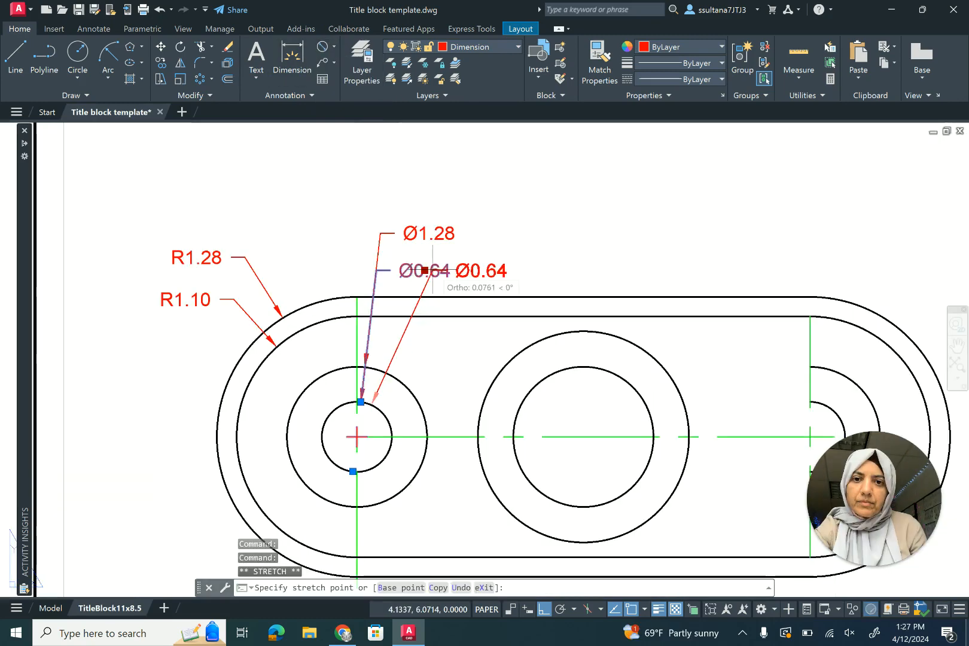
key("Escape")
scroll(285, 273, "down", 3)
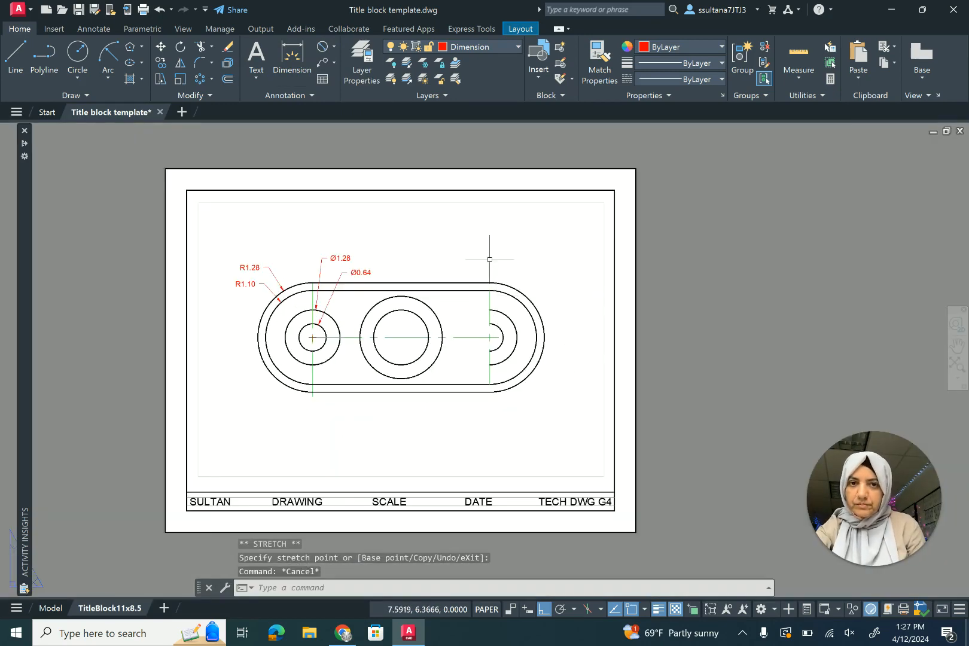
Add diameter dimensions to the inner and outer middle circles, stacked above the plate with the outer circle's text below the inner's.
scroll(490, 259, "up", 2)
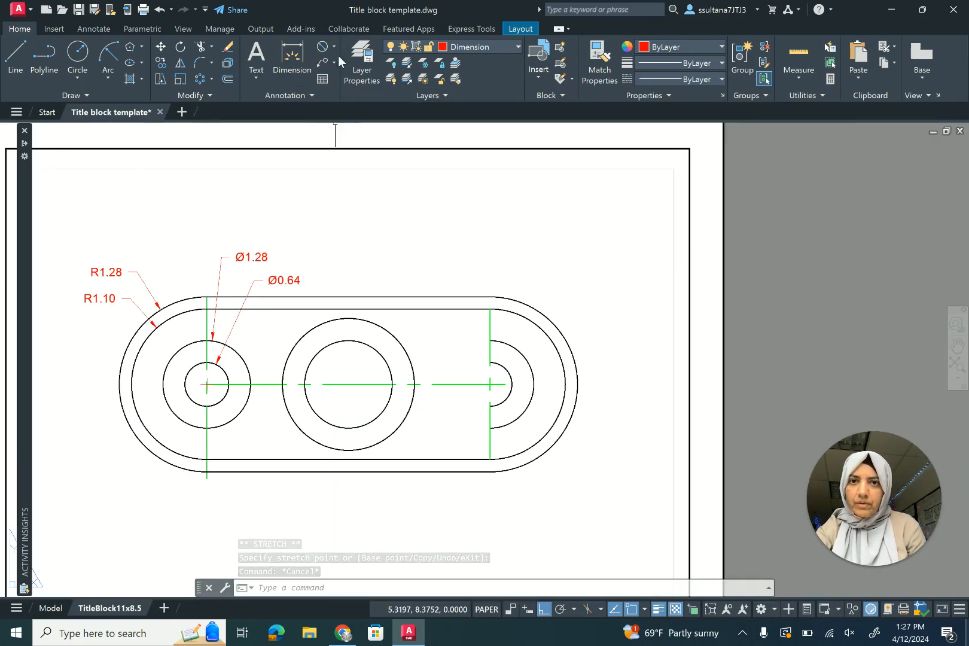
left_click(323, 46)
left_click(362, 344)
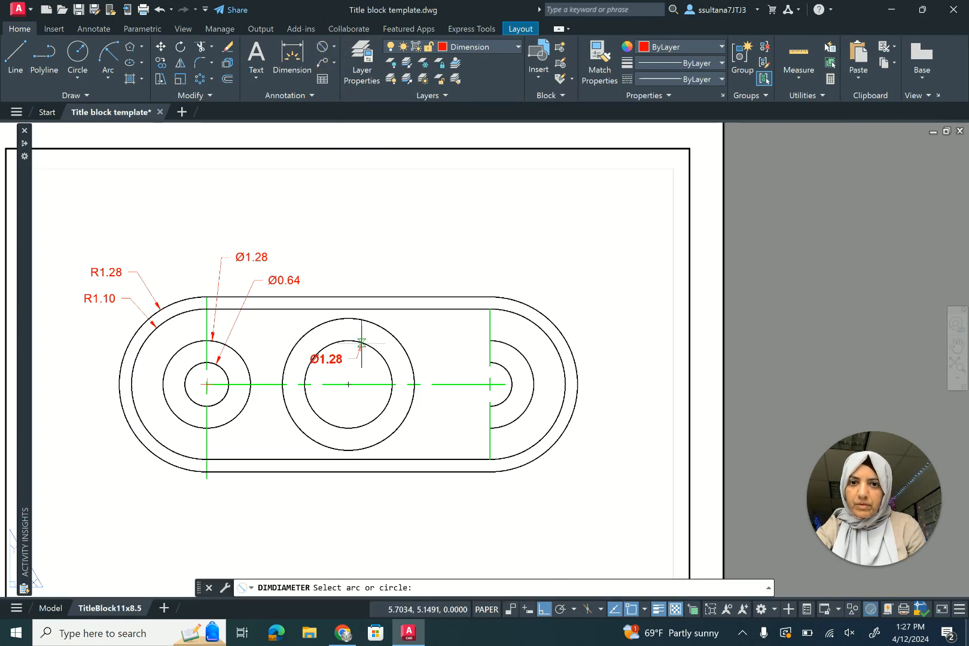
left_click(361, 275)
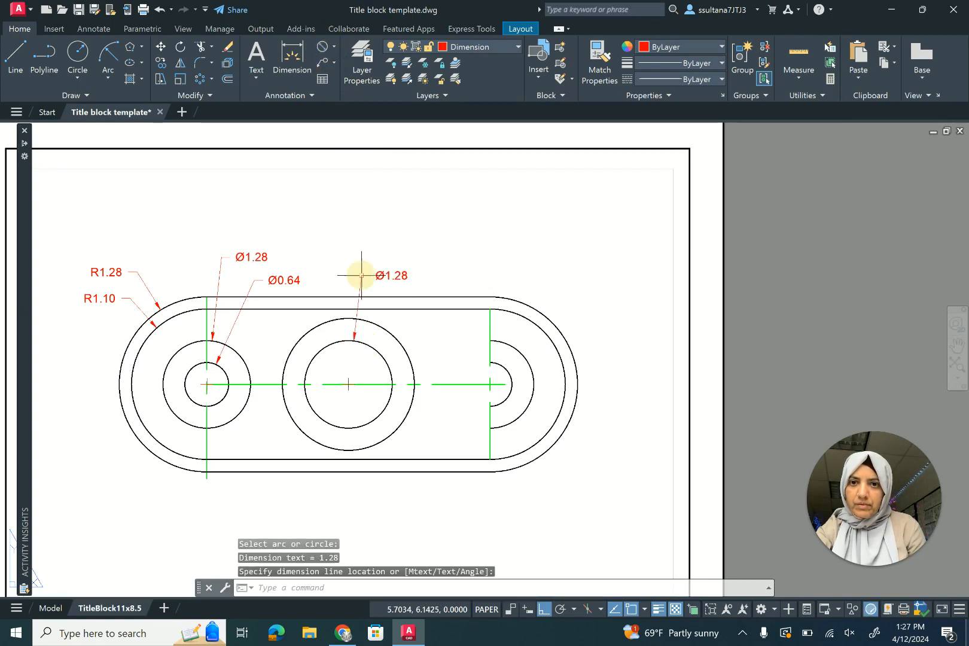
left_click(322, 46)
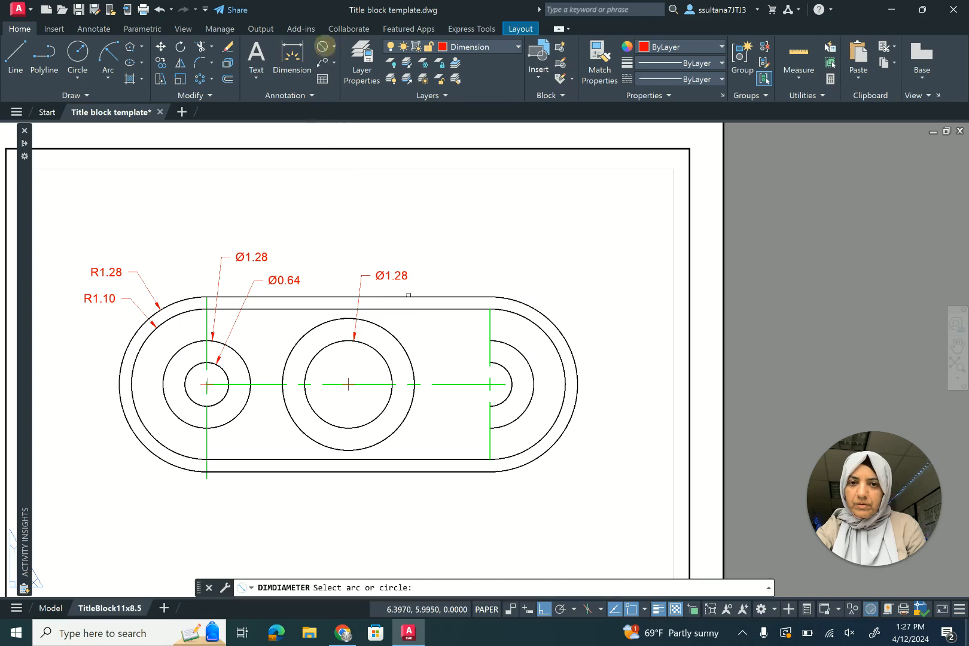
left_click(394, 335)
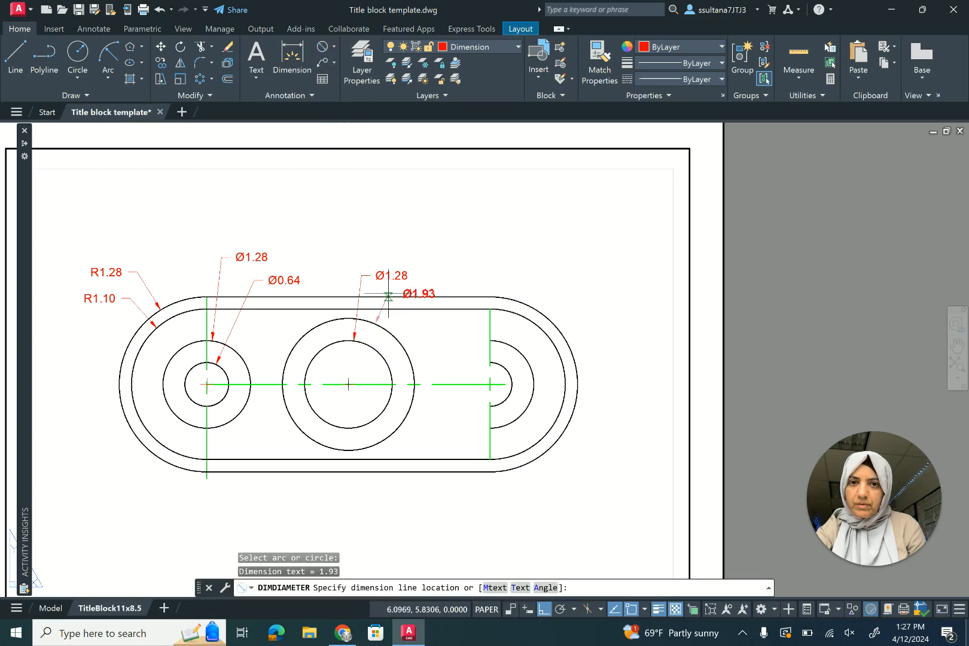
scroll(387, 294, "up", 5)
left_click(309, 275)
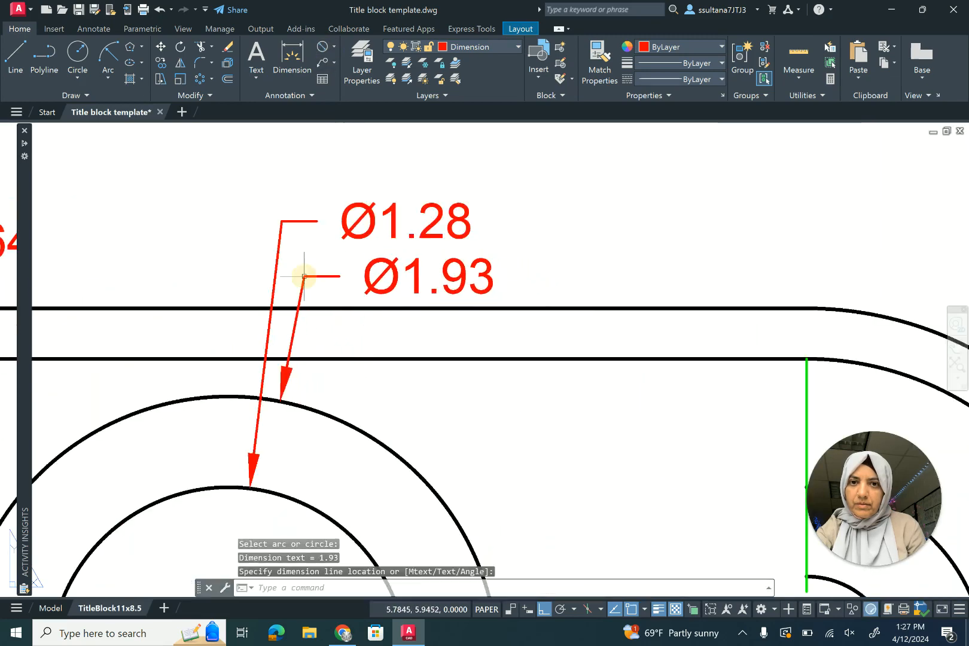
scroll(302, 278, "down", 5)
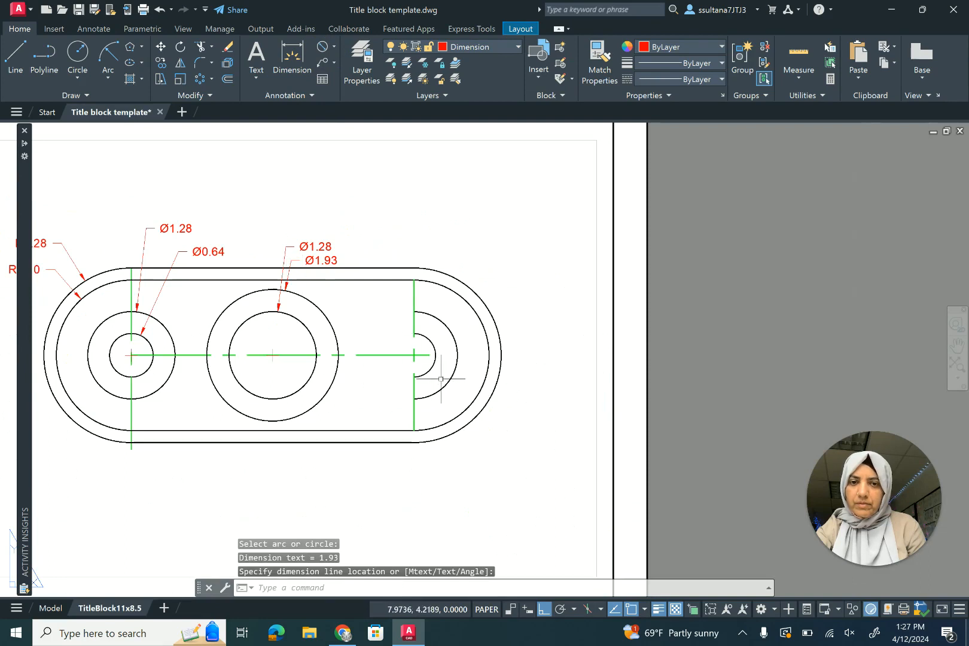
Add radius dimensions to the small and large concentric arcs at the plate's right end, stacked at its upper right.
left_click(333, 45)
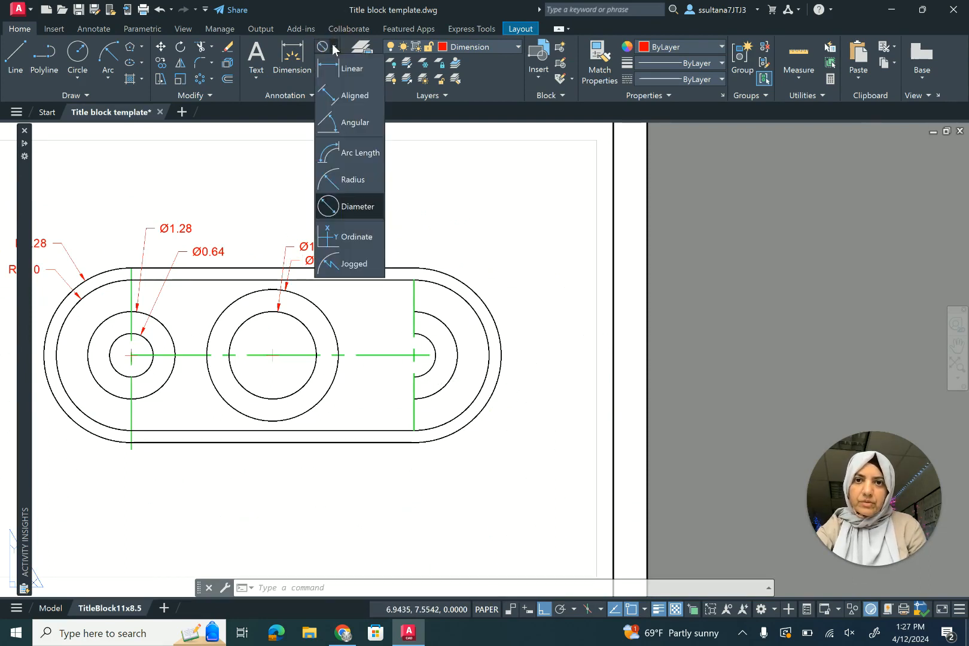
left_click(350, 180)
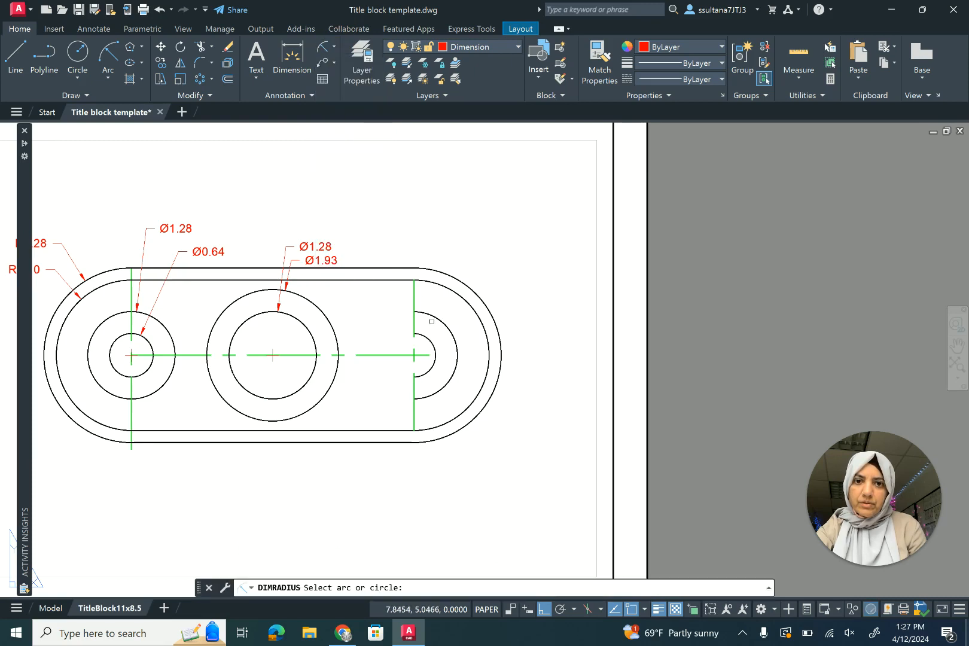
left_click(430, 342)
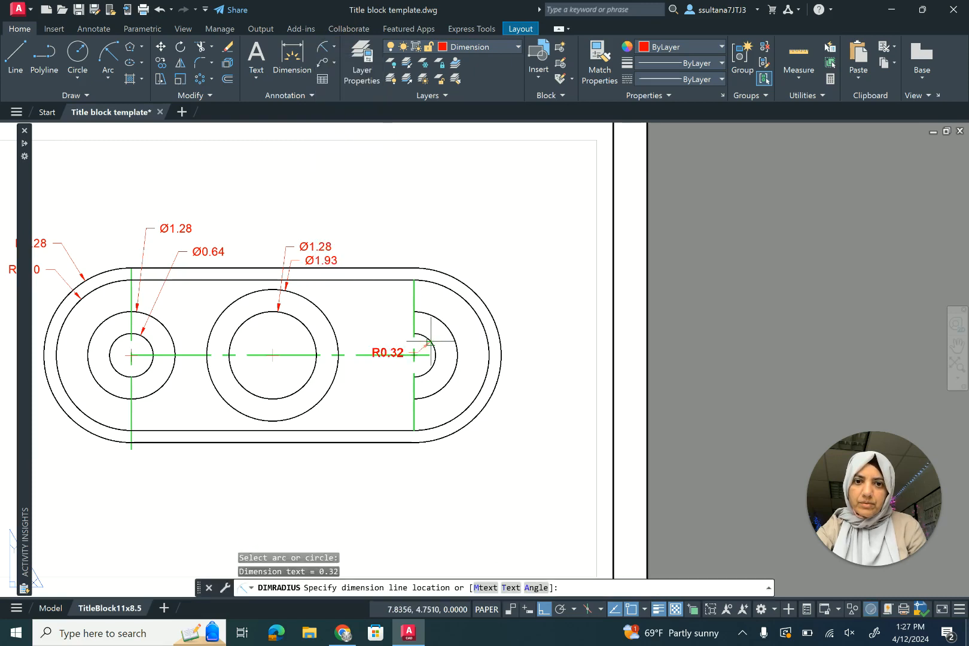
left_click(444, 255)
left_click(325, 48)
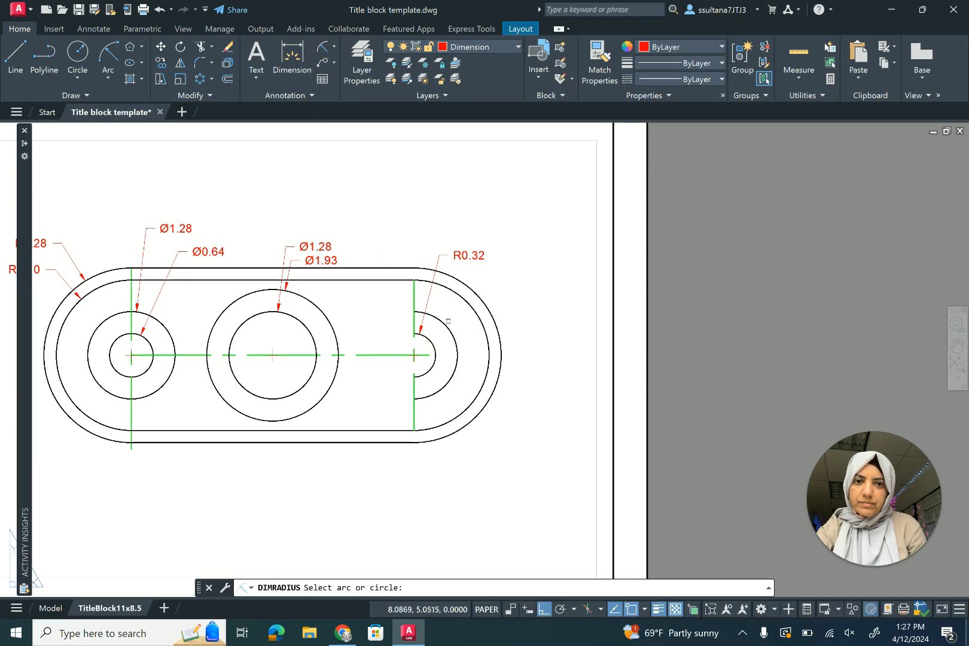
left_click(450, 329)
scroll(475, 277, "up", 5)
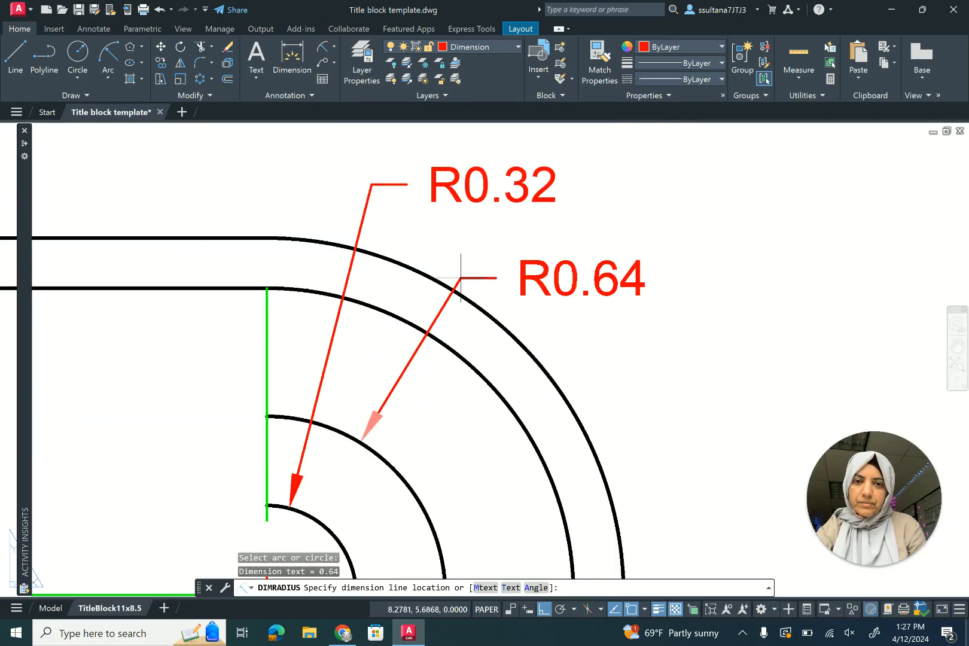
left_click(398, 252)
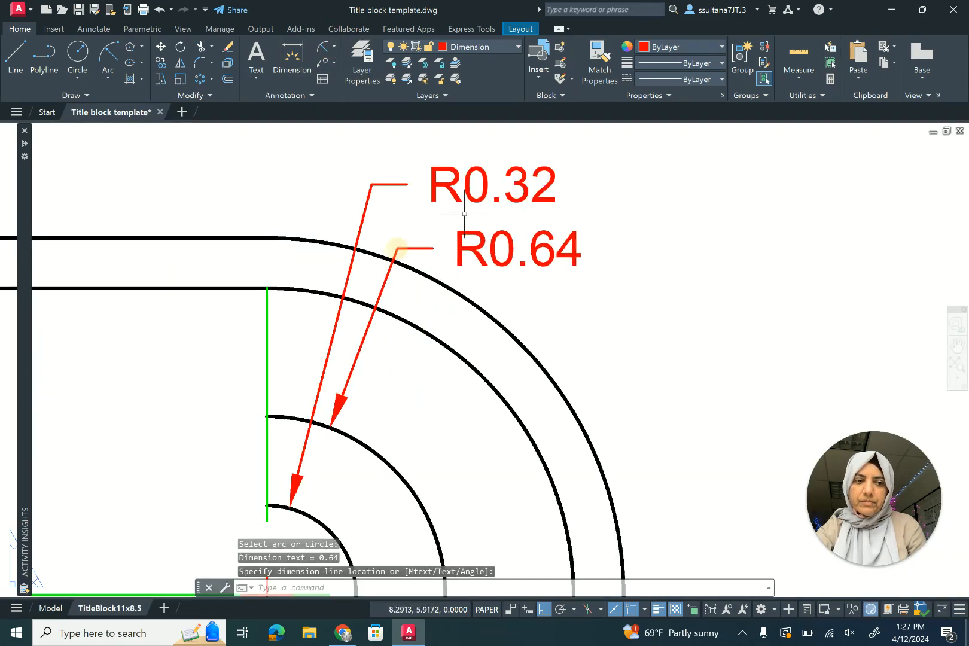
scroll(537, 287, "down", 4)
Add a horizontal linear dimension below the plate between the centres of the left and middle circles.
scroll(537, 287, "down", 4)
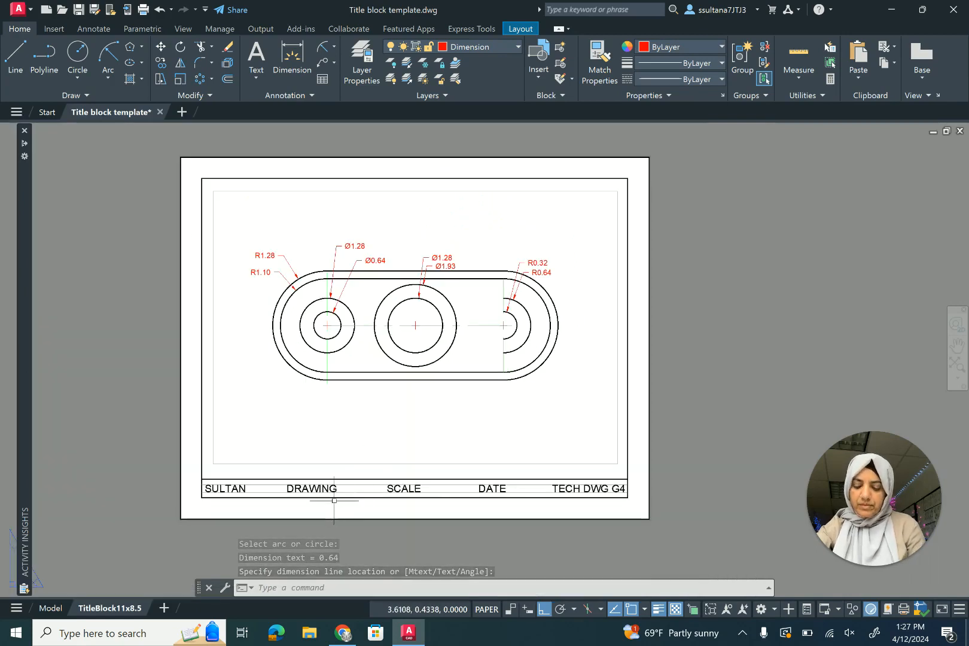
left_click(337, 55)
left_click(331, 70)
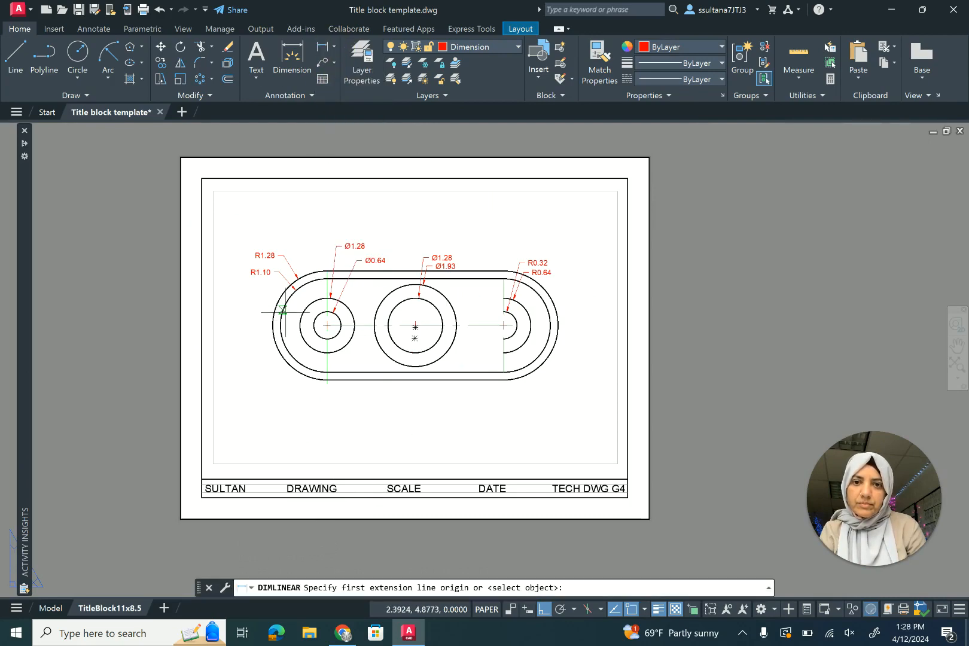
scroll(314, 397, "up", 4)
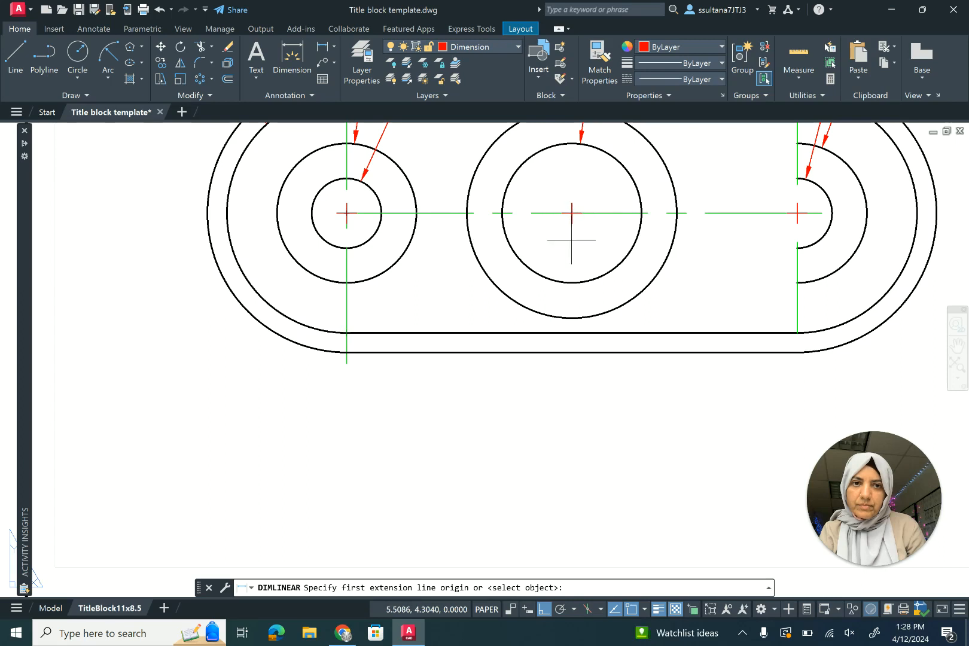
left_click(572, 223)
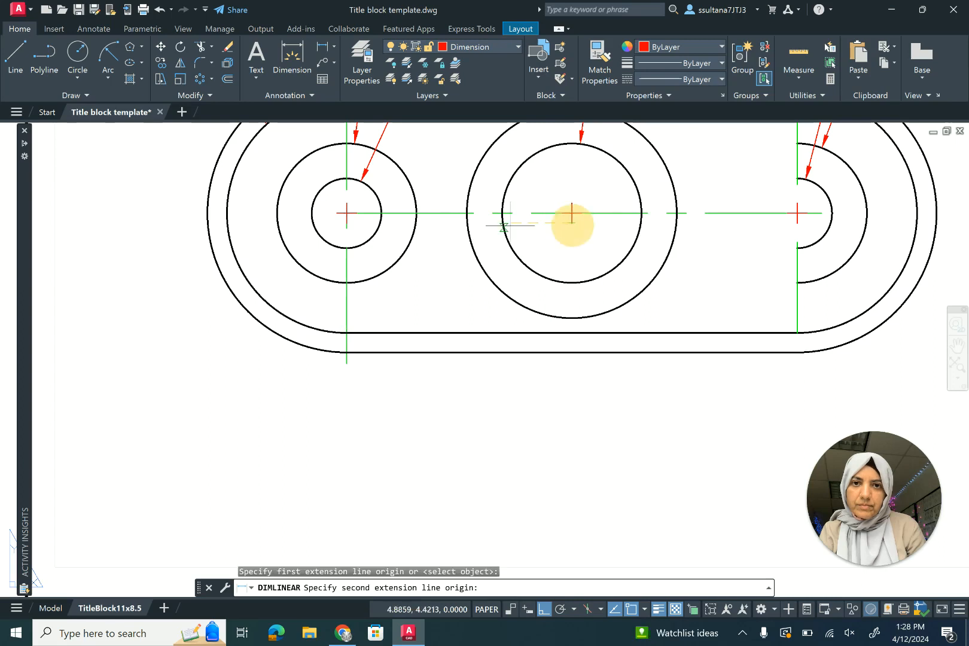
left_click(348, 220)
left_click(404, 409)
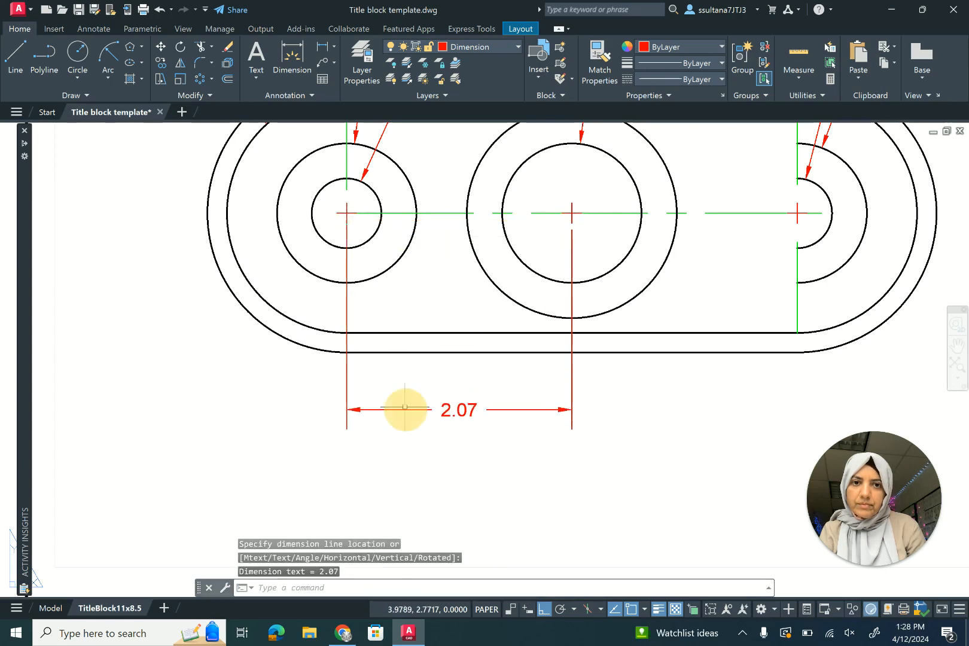
Dimension the horizontal distance from the middle circles' centre to the right arcs' centre, aligned with the existing linear dimension below the plate.
left_click(323, 51)
scroll(295, 302, "down", 2)
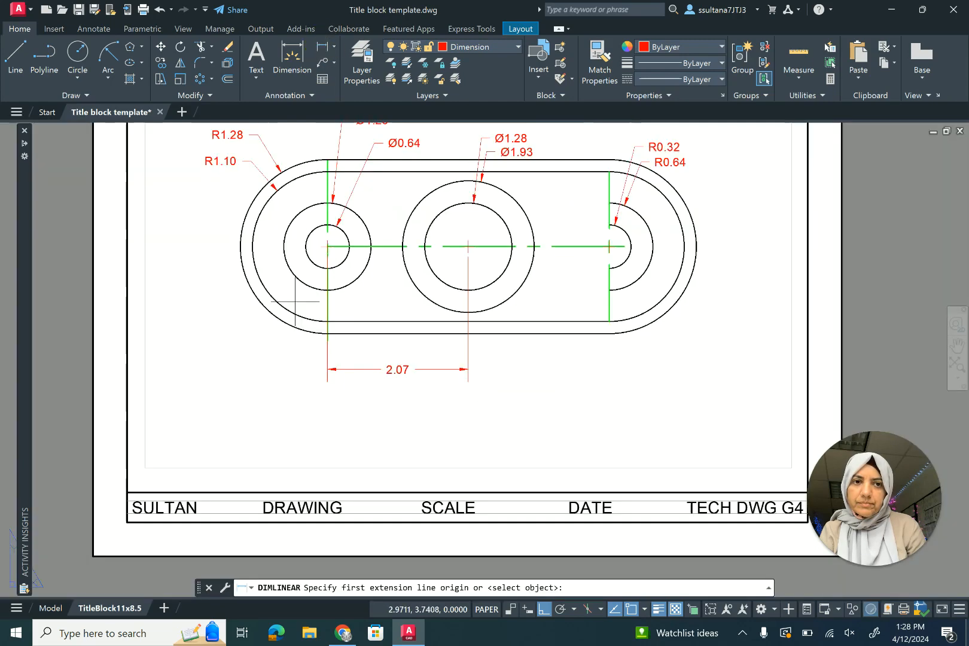
left_click(468, 265)
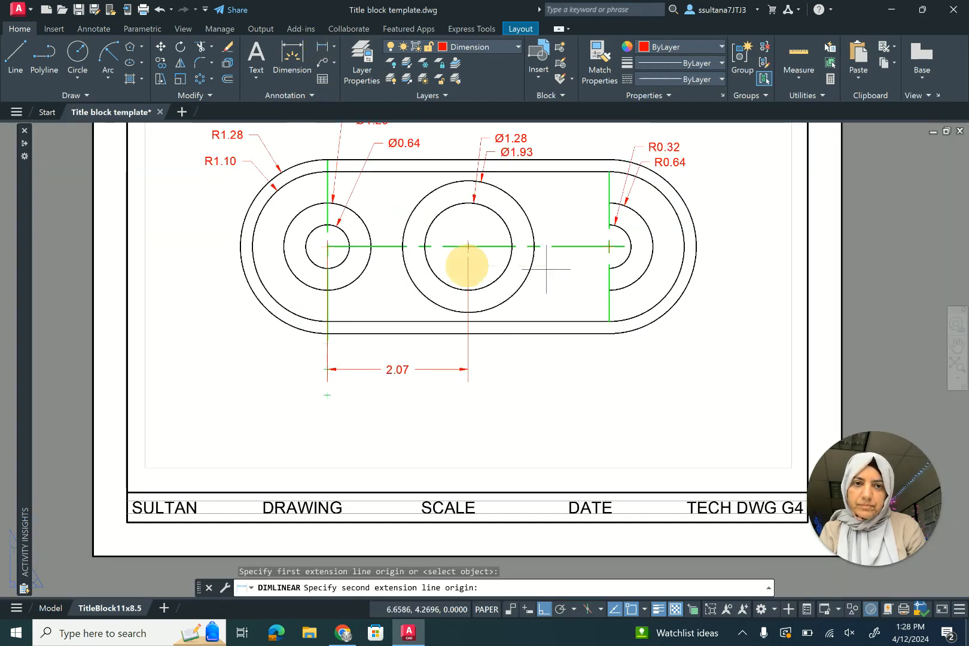
left_click(609, 246)
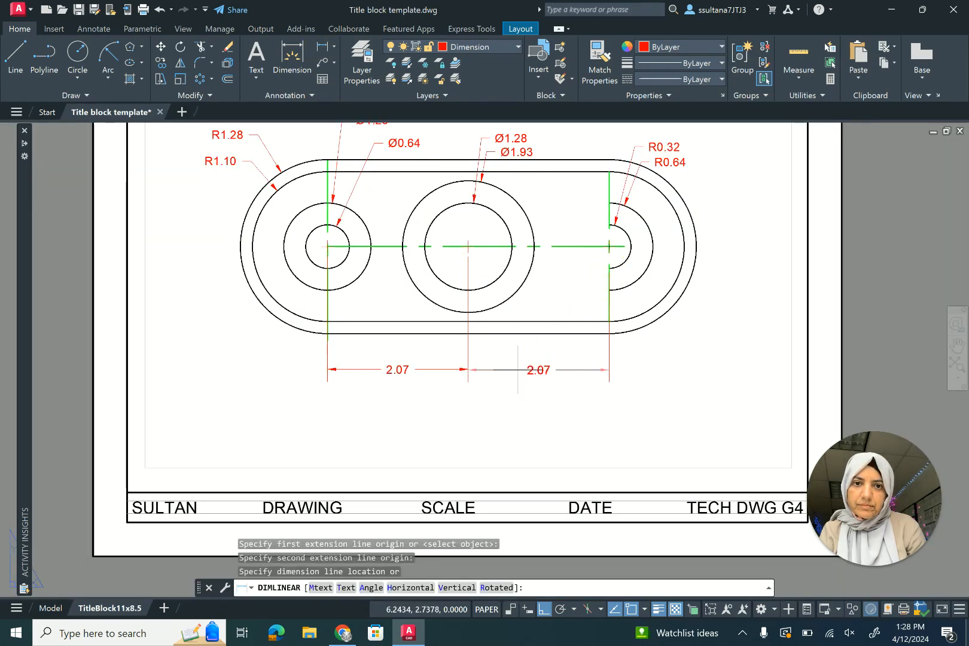
left_click(515, 369)
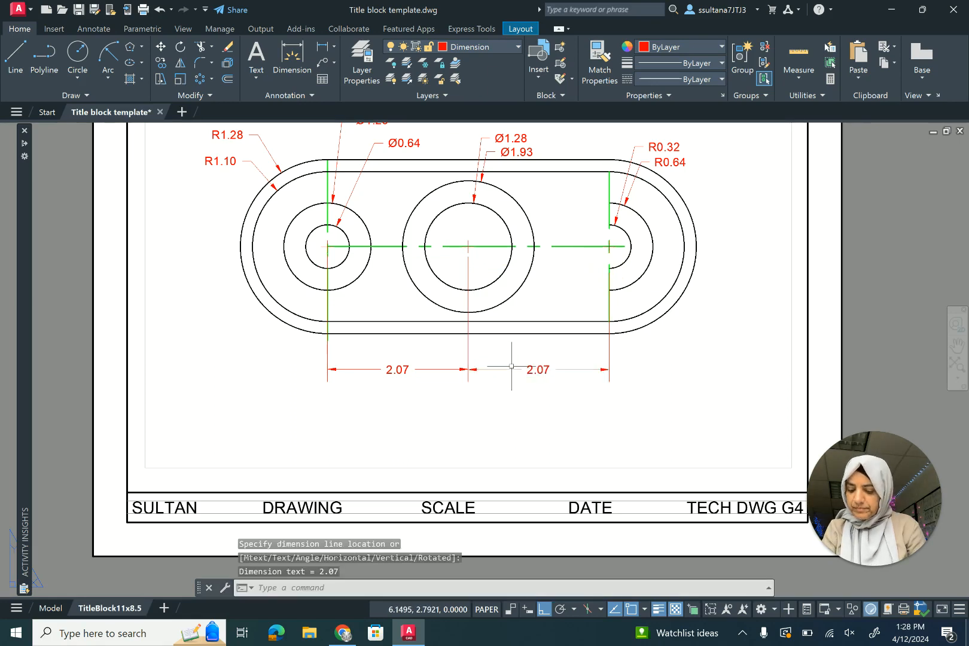
Add a horizontal linear dimension for the plate's overall length between its outermost end arcs, placed below the two centre-distance dimensions.
left_click(323, 47)
left_click(240, 245)
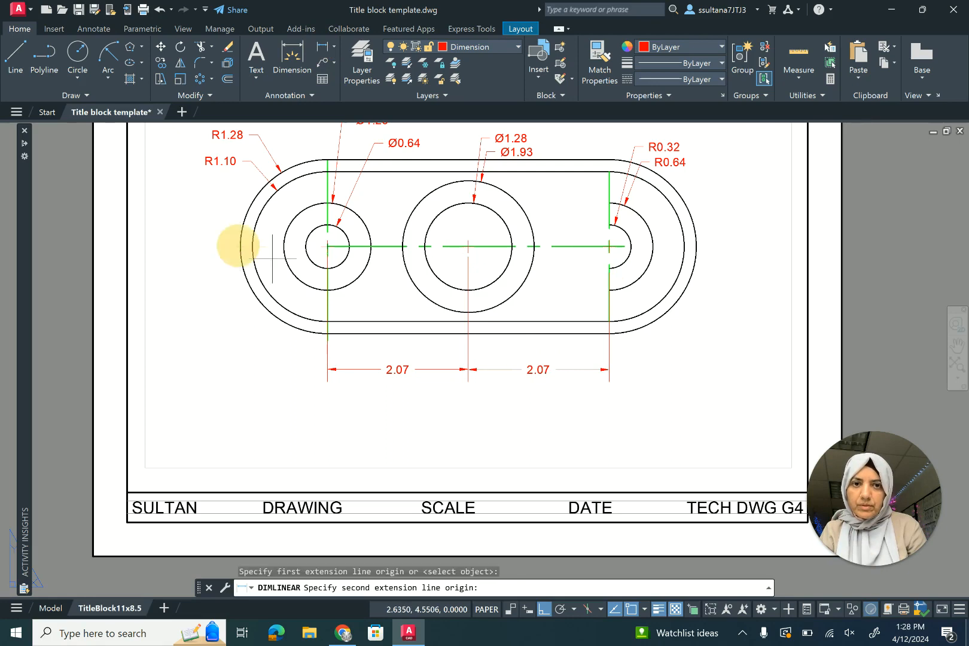
left_click(700, 251)
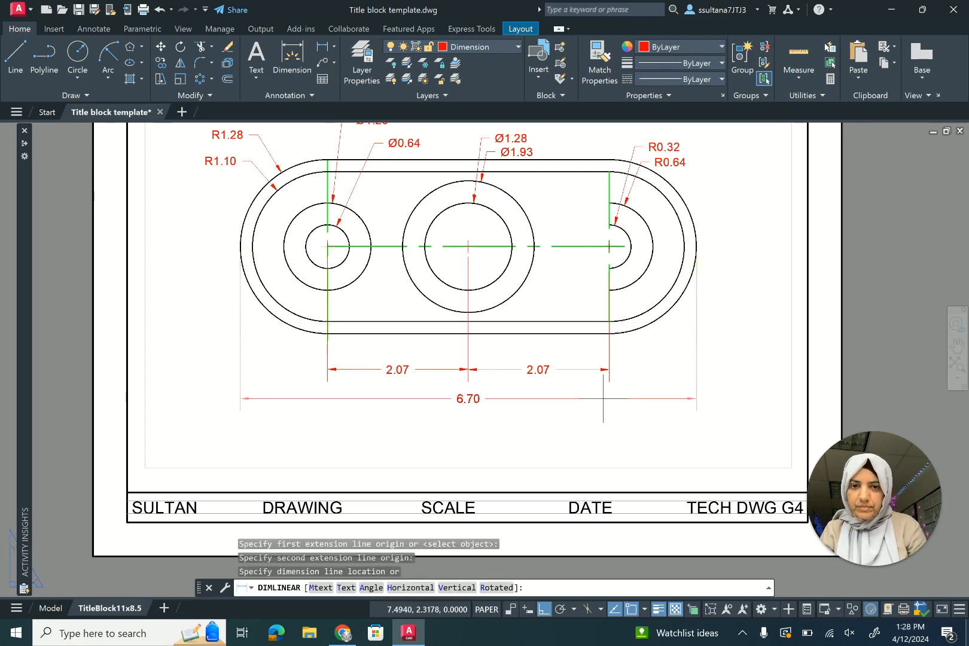
left_click(602, 396)
Edit the title block text to read "DRAWING 11" and "SCALE 1:1".
scroll(317, 507, "up", 2)
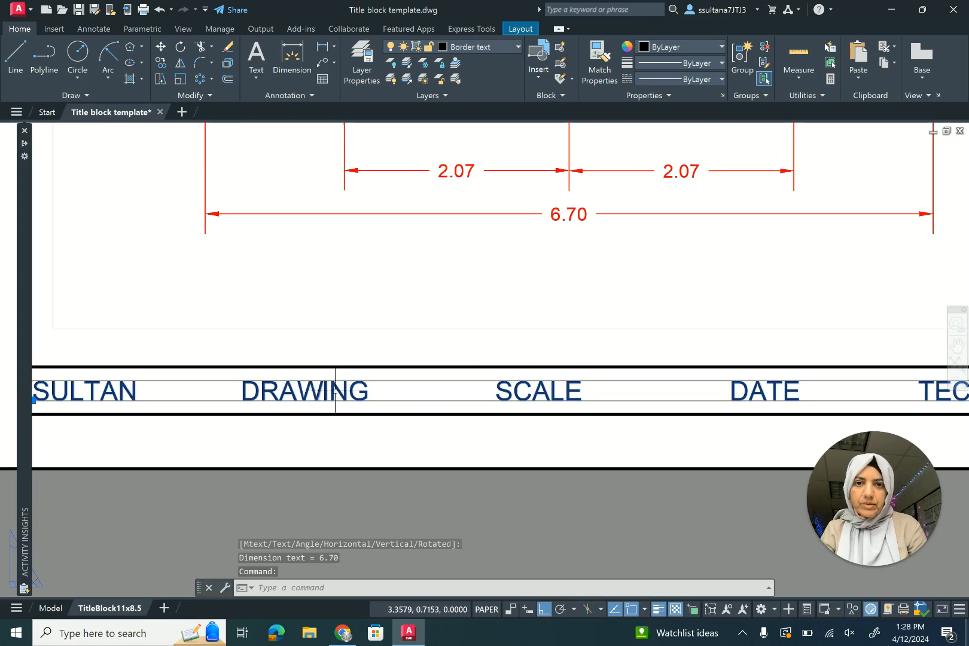
double_click(325, 392)
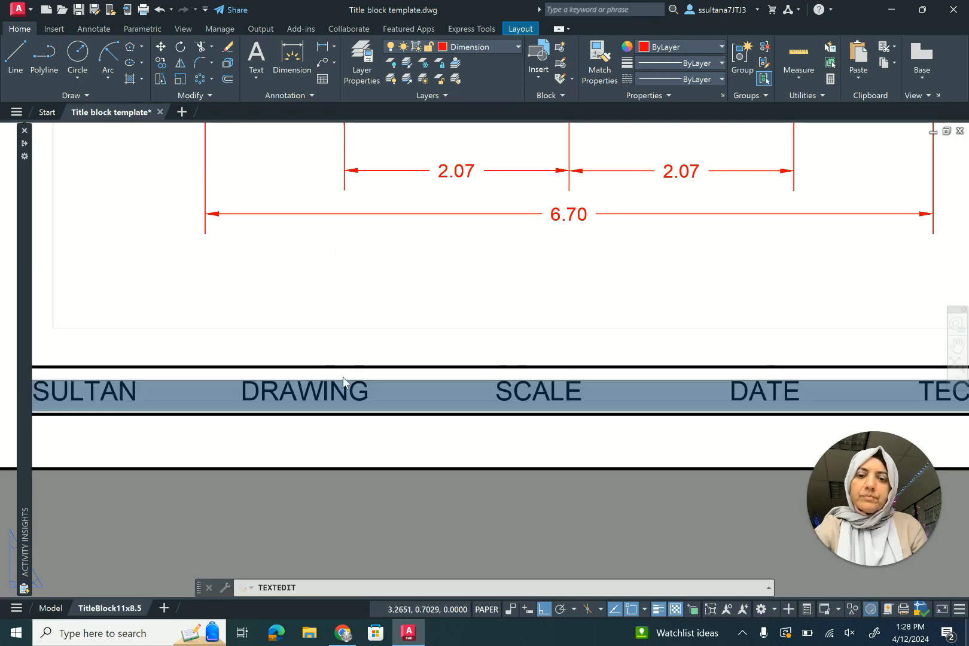
key("Return")
left_click(328, 392)
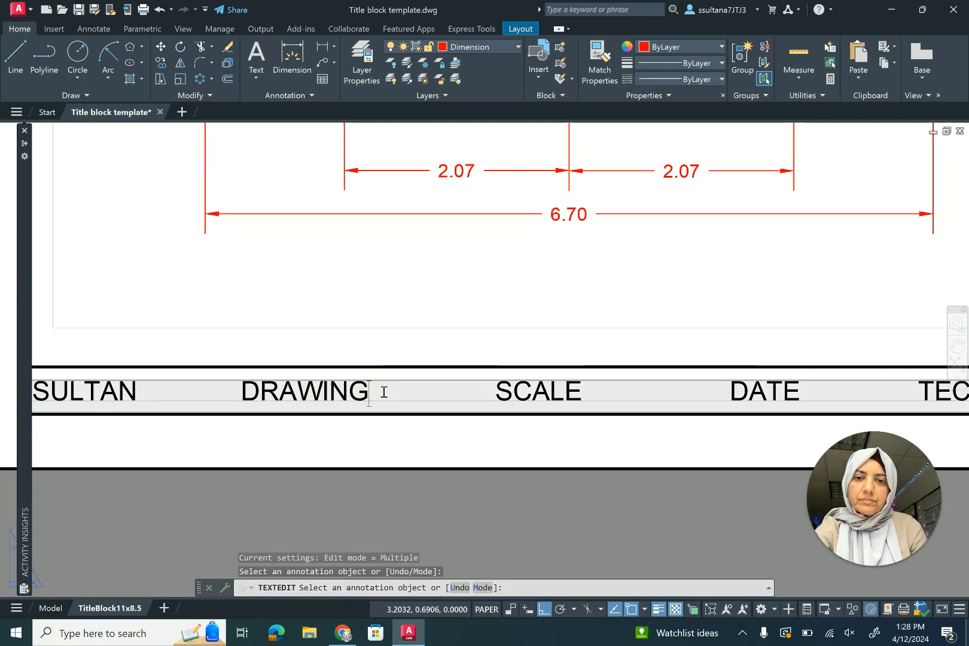
type("11")
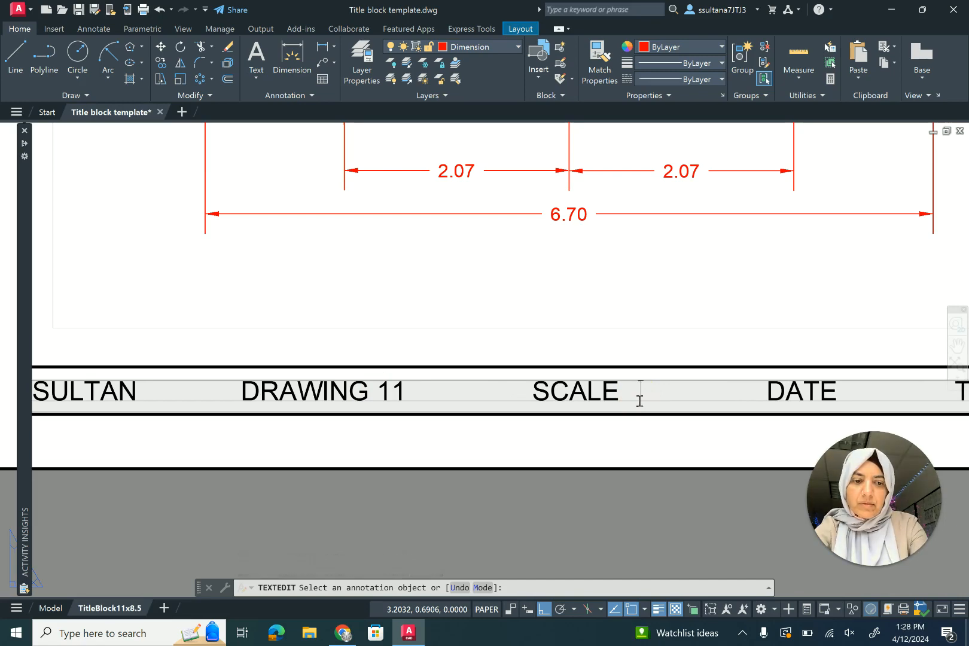
type(" SCALE 1:1")
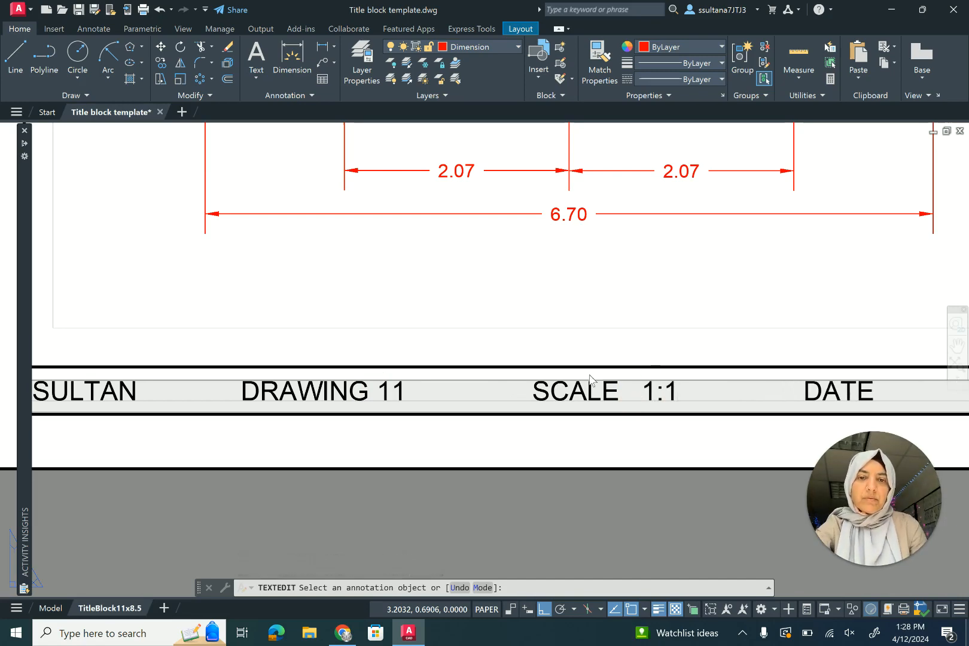
Remove the extra spaces before SCALE so the title block text fits within the border, and finish the text edit.
left_click(499, 392)
scroll(486, 418, "down", 5)
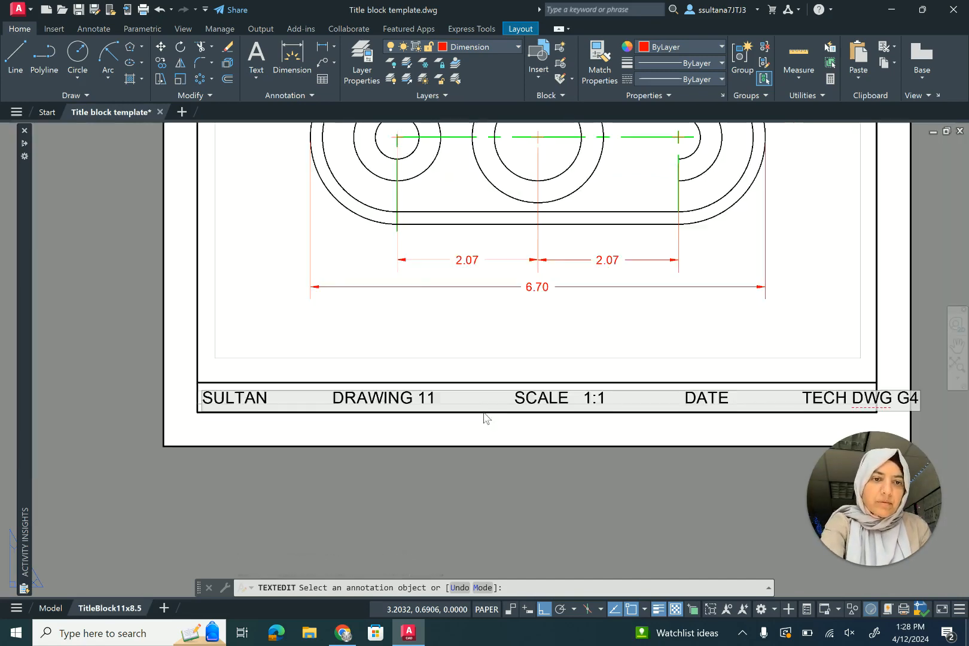
scroll(484, 414, "up", 2)
scroll(515, 412, "up", 2)
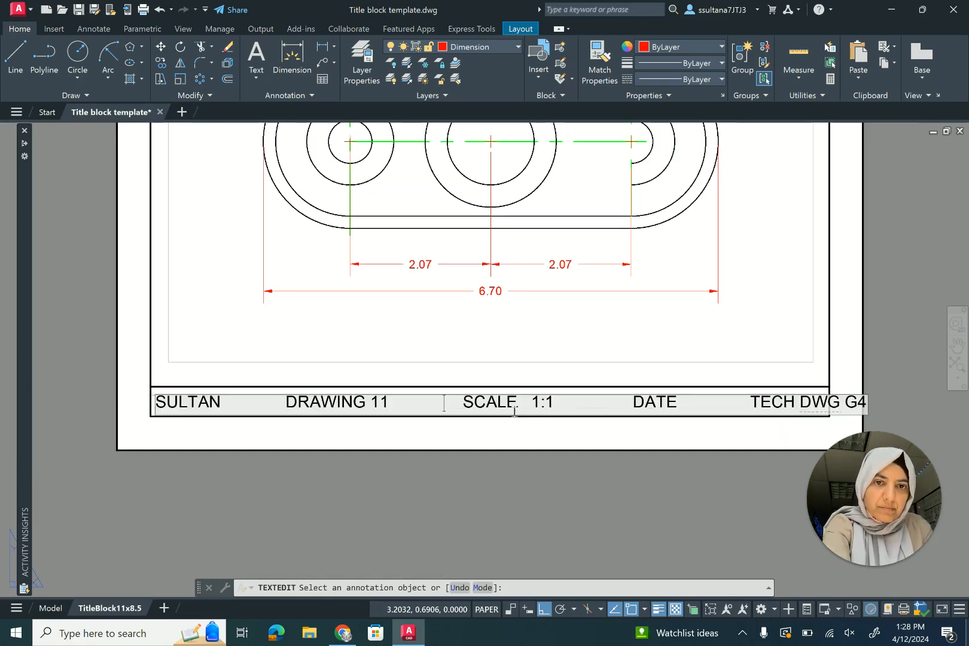
key("BackSpace")
key("BackSpace")
key("BackSpace")
key("BackSpace")
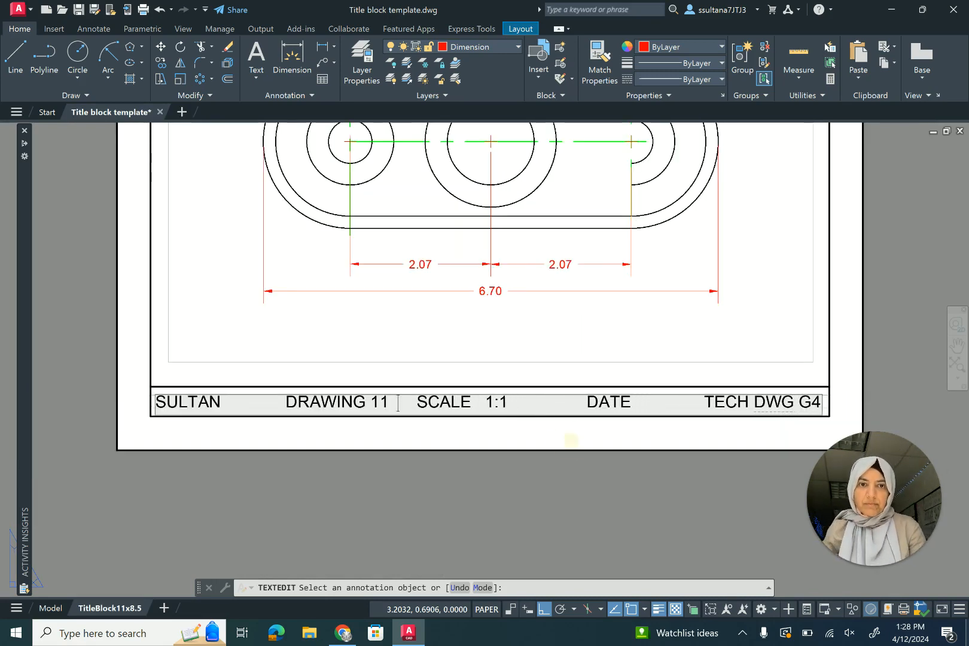
left_click(514, 414)
right_click(390, 434)
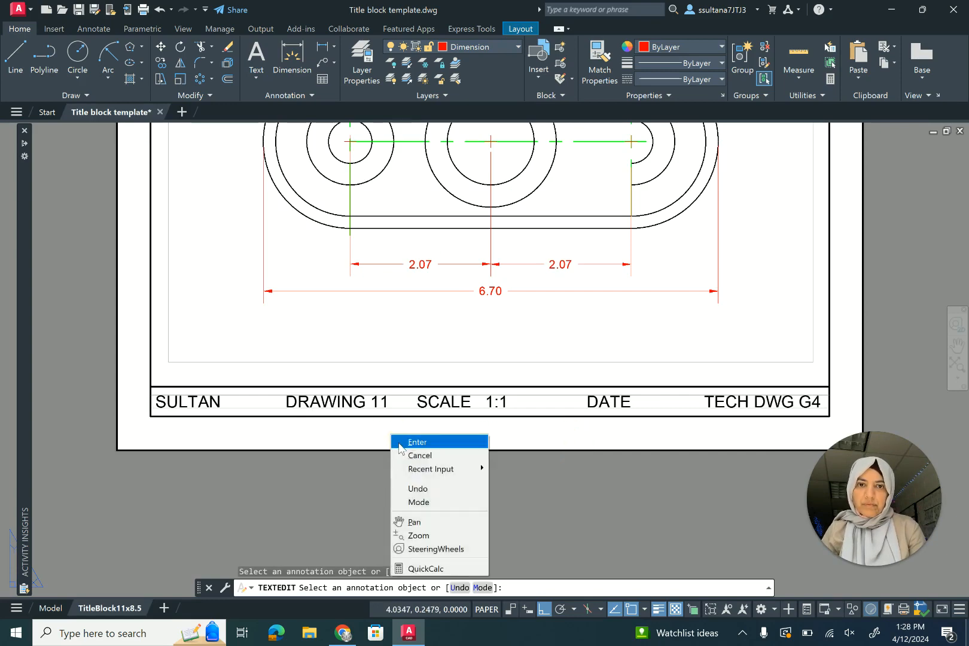
left_click(397, 444)
Preview the layout plot, and plot it to PDF in Documents as "Title block template-TitleBlock11x8.5", overwriting the existing file.
scroll(416, 480, "down", 1)
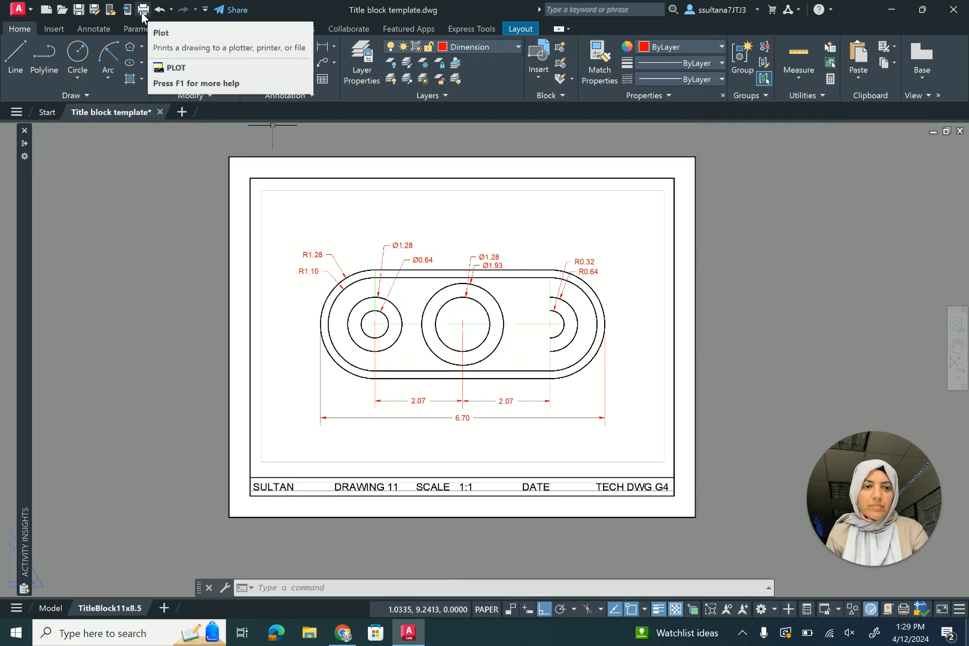
left_click(143, 10)
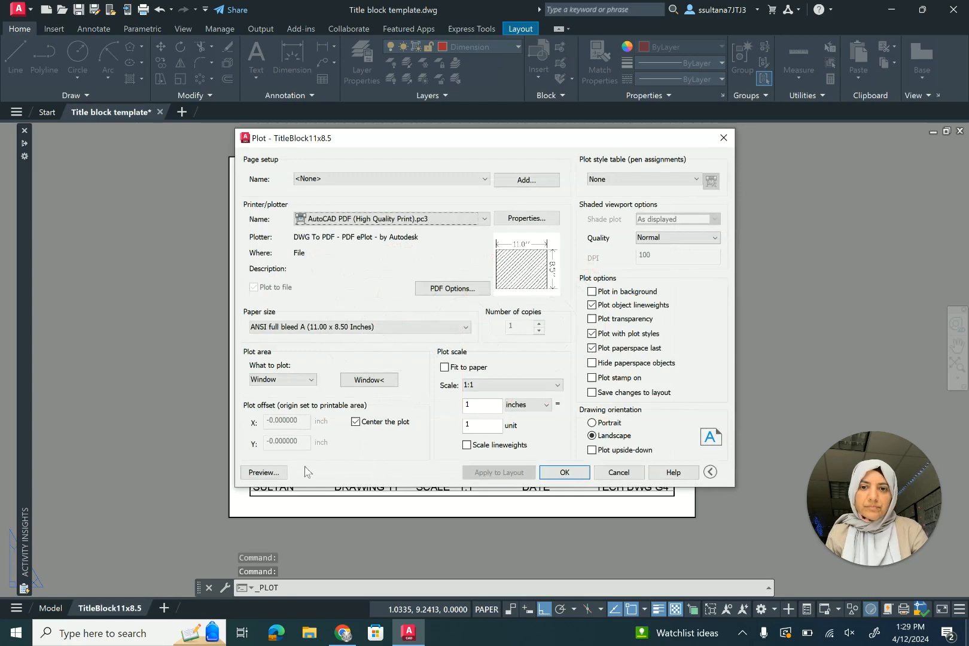
left_click(264, 472)
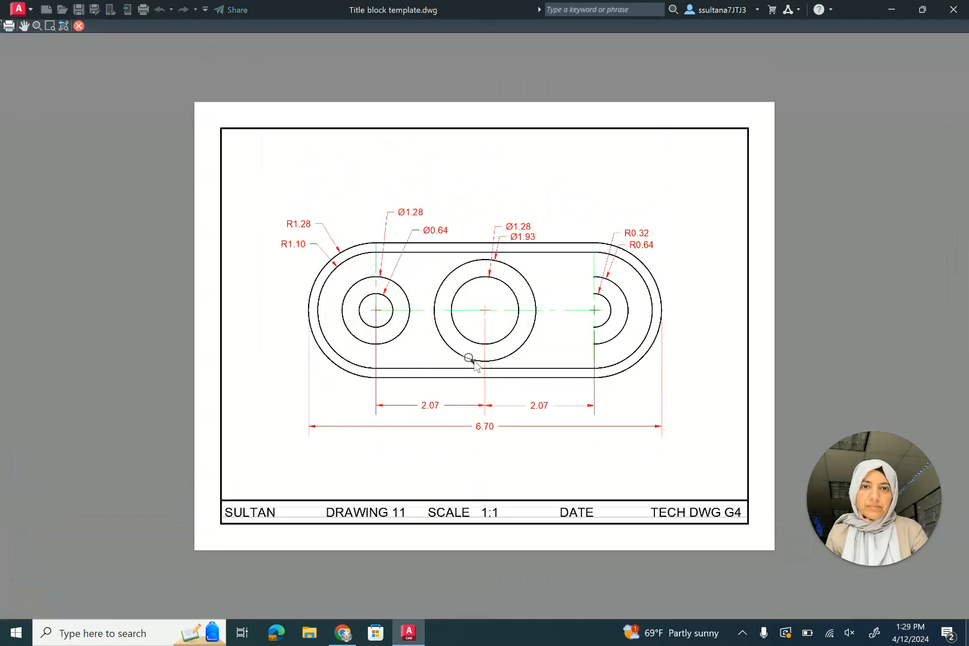
right_click(470, 358)
left_click(493, 368)
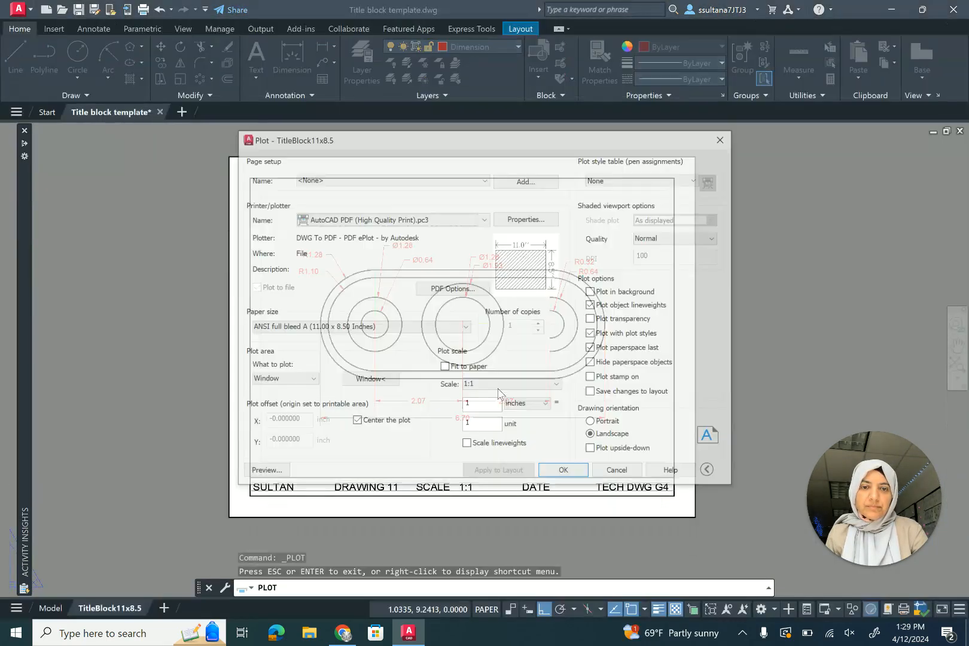
left_click(565, 472)
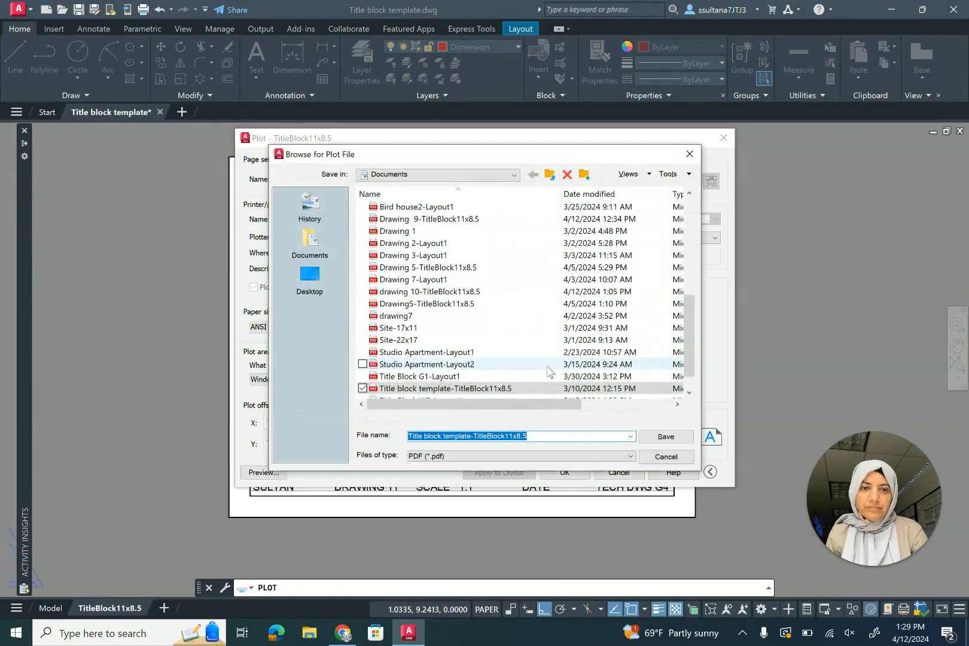
left_click(675, 440)
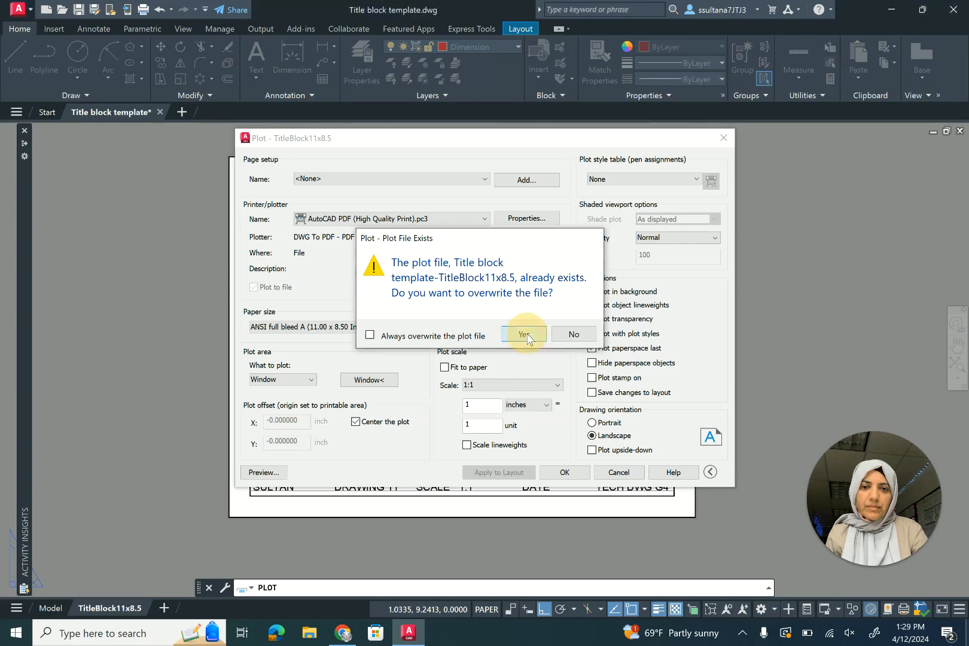
left_click(525, 336)
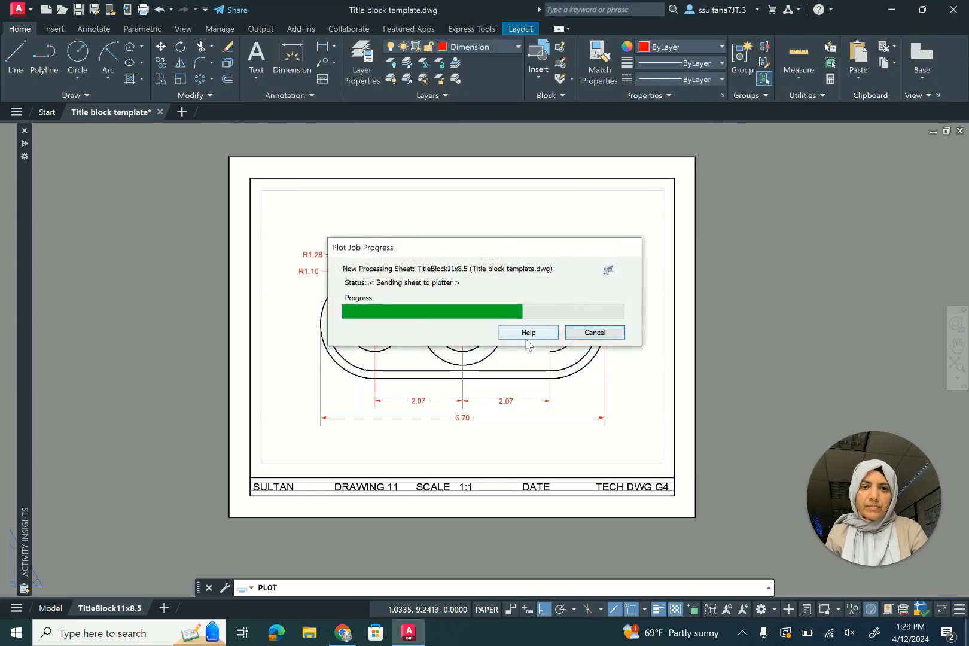